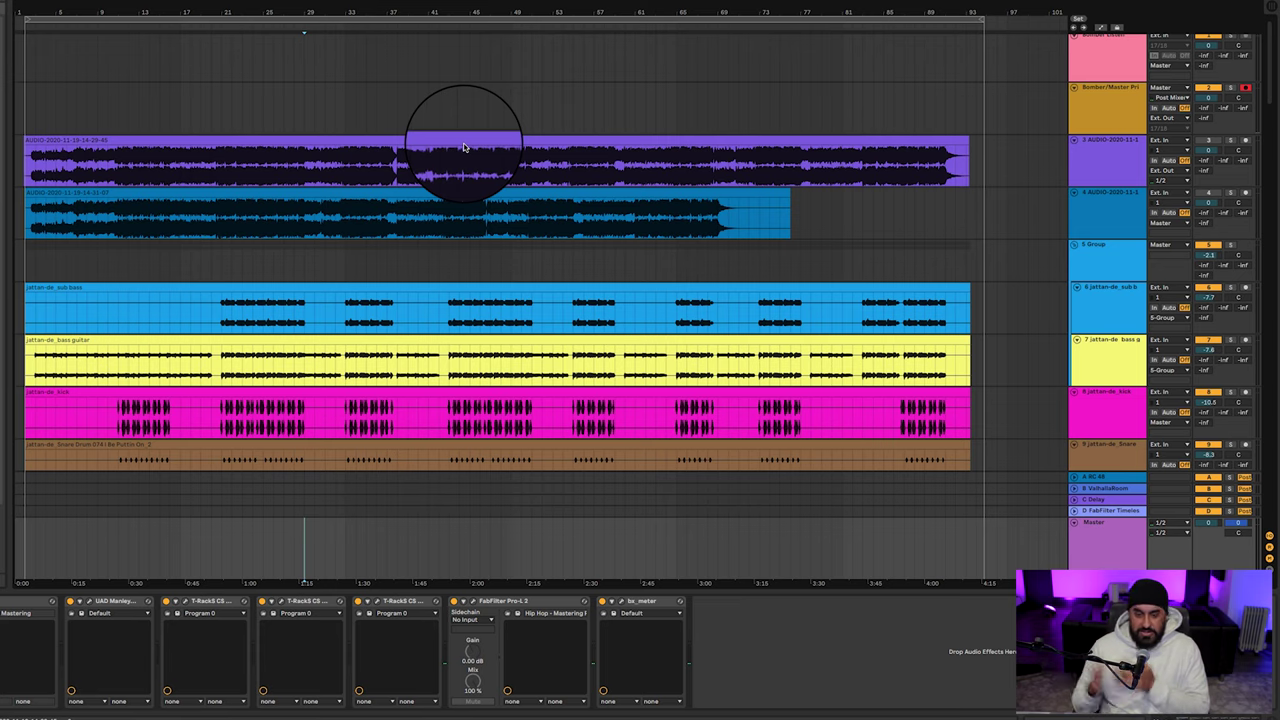
Select the purple reference clip and scroll back up to the sub bass at the top
click(301, 136)
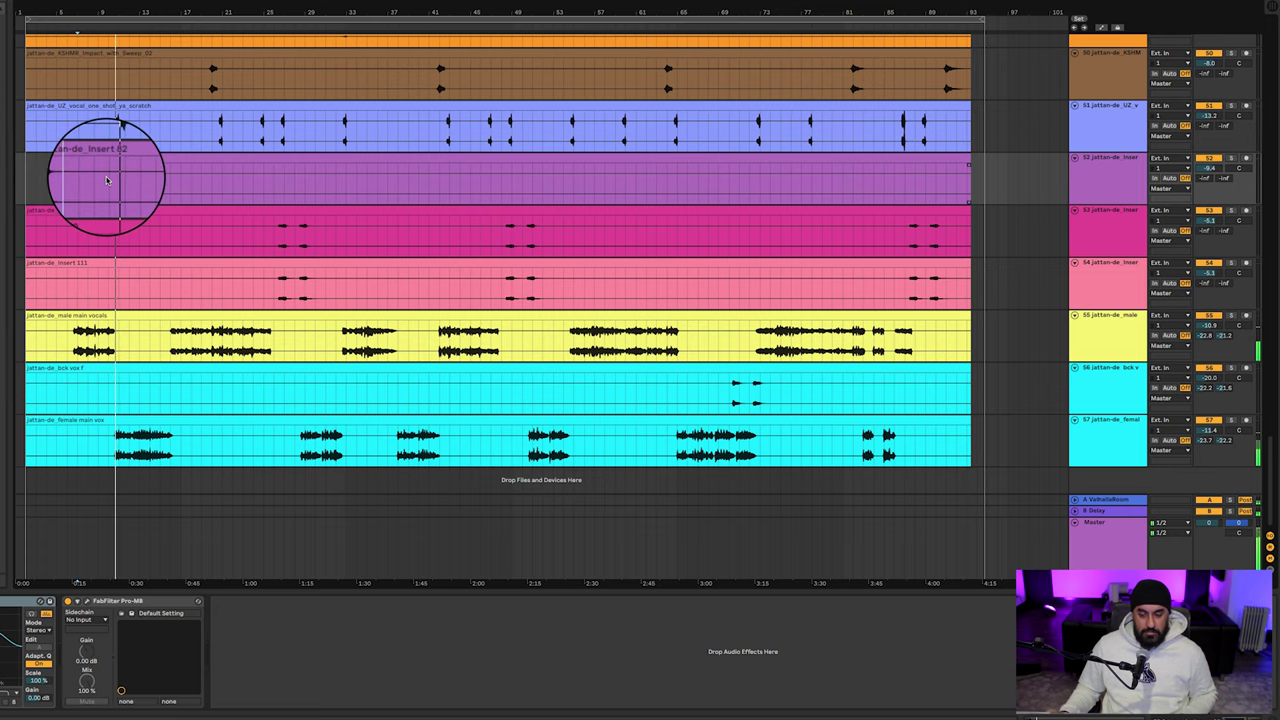
scroll(107, 180, up, 20)
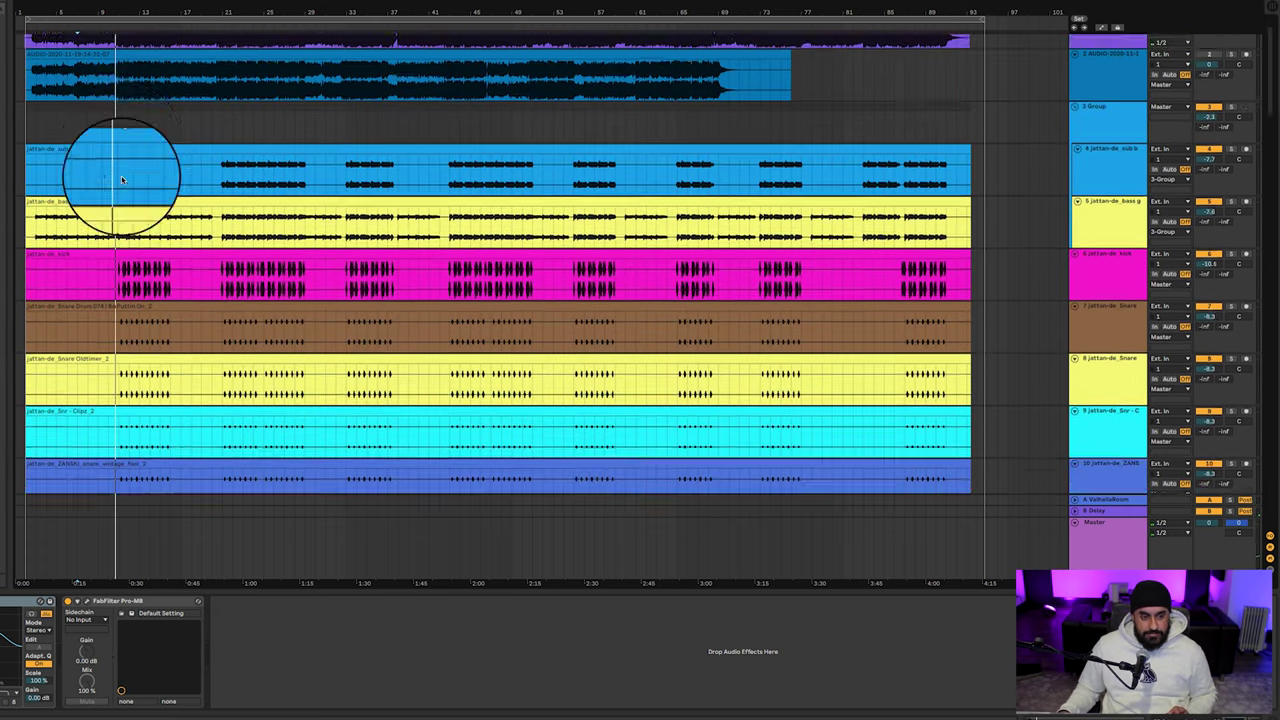
scroll(121, 179, up, 2)
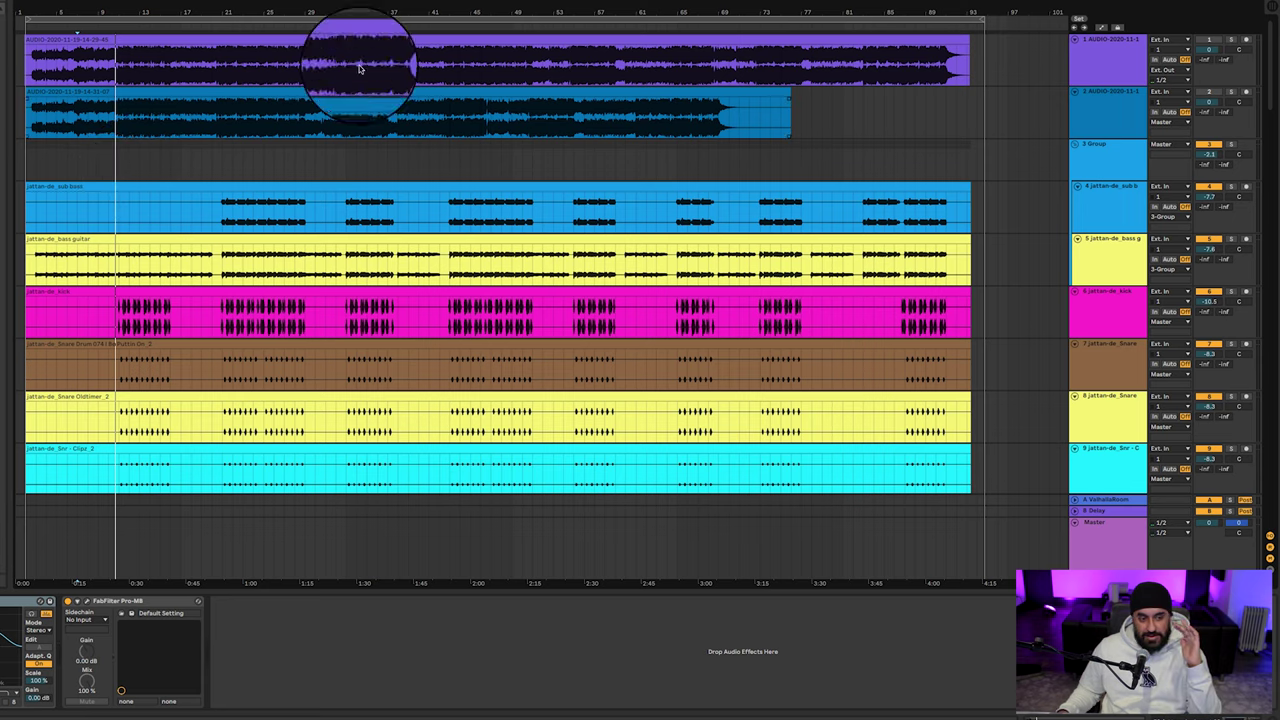
click(87, 210)
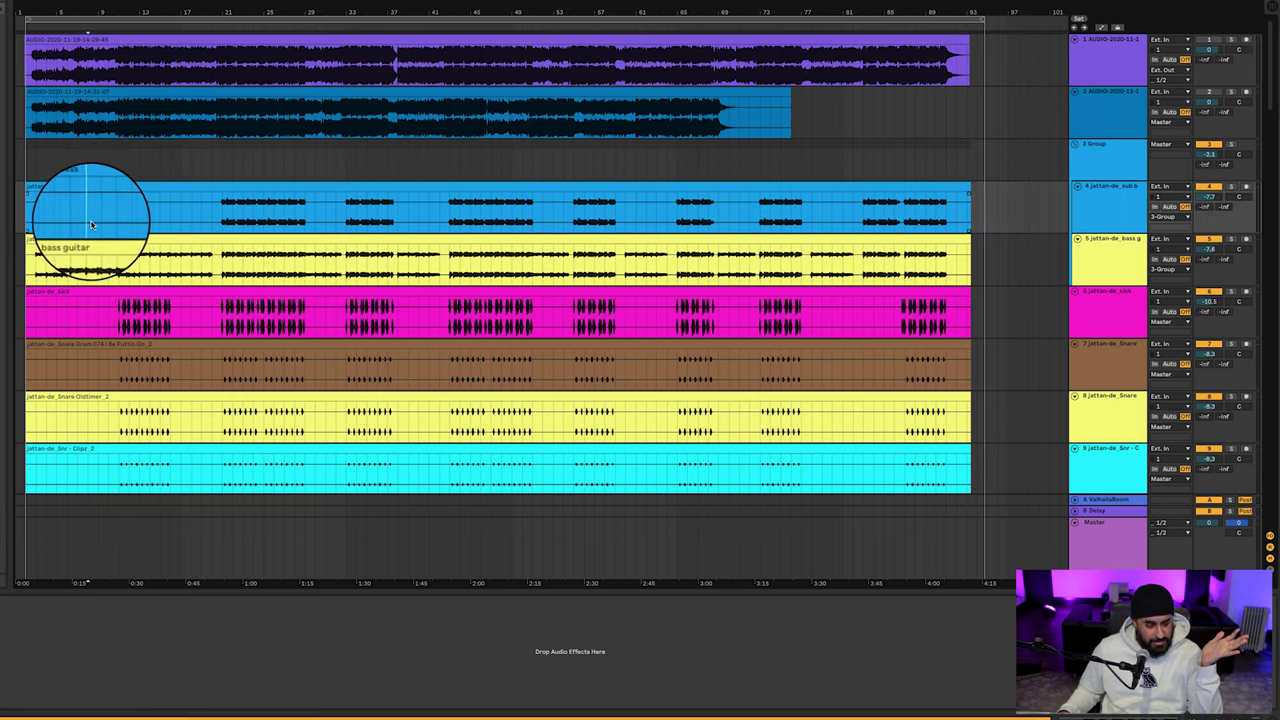
Solo the first audio track and start playback from around bar 20
click(77, 50)
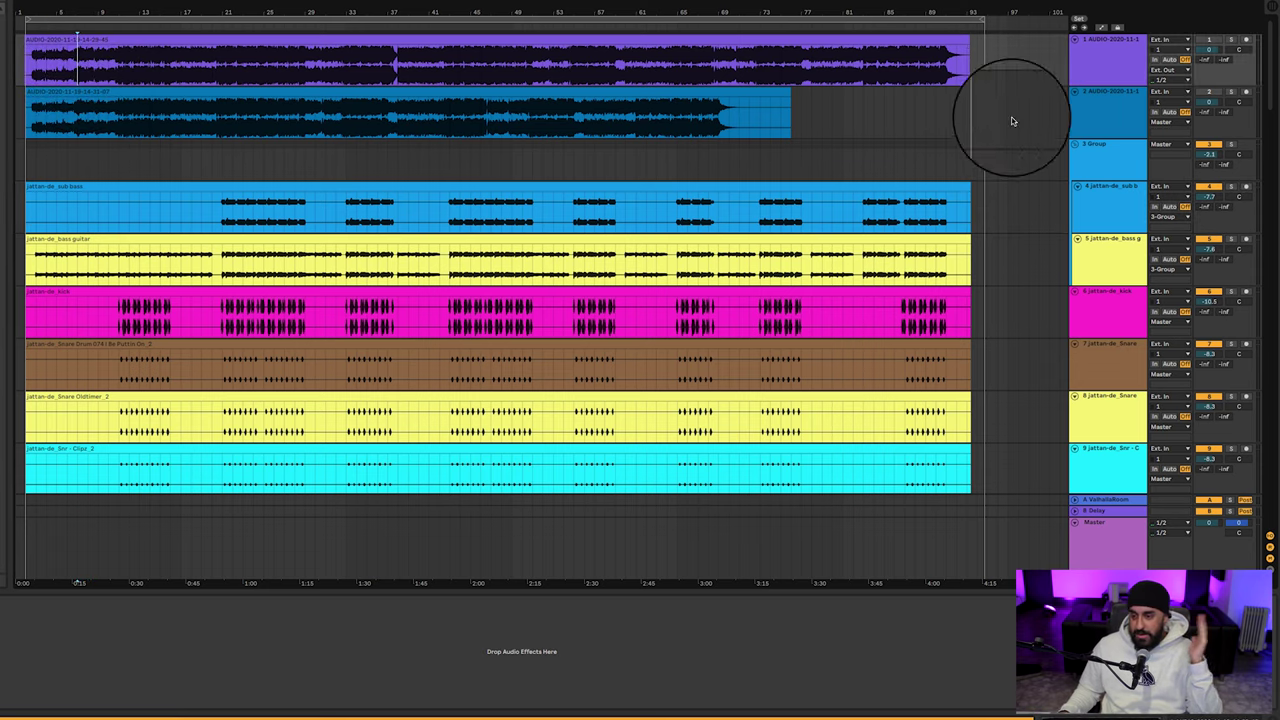
click(1230, 40)
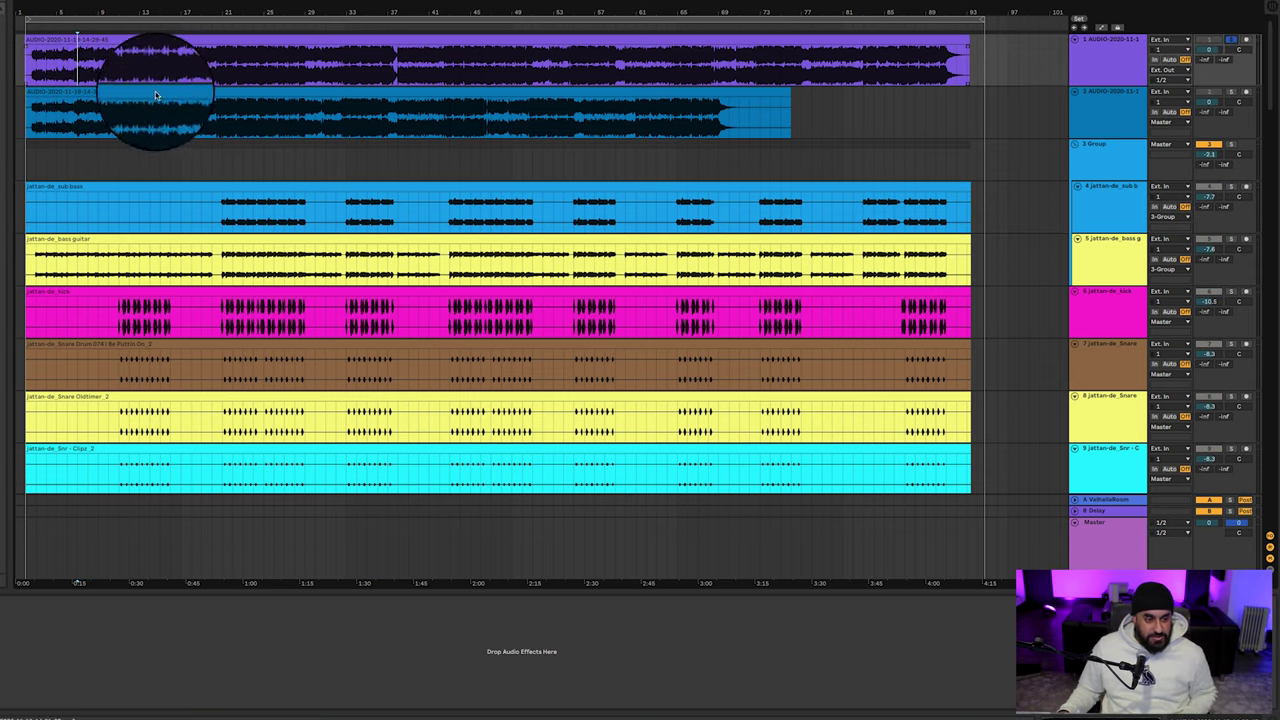
click(117, 75)
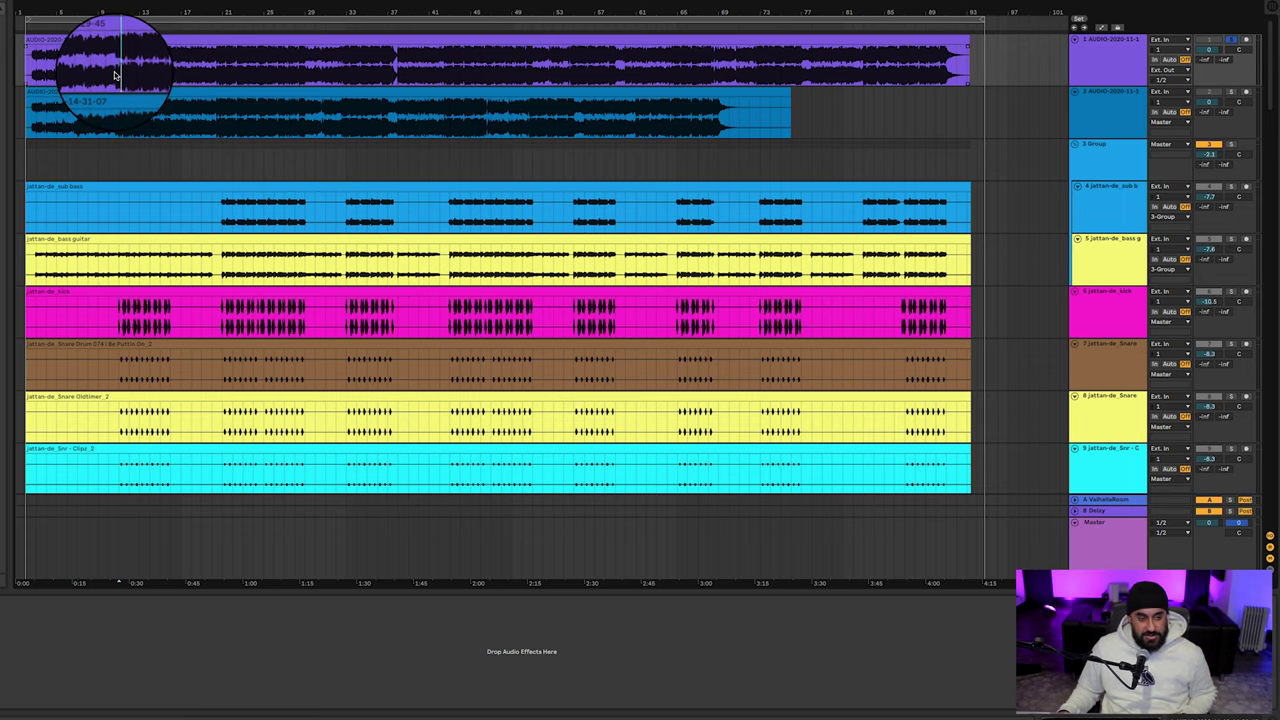
click(223, 68)
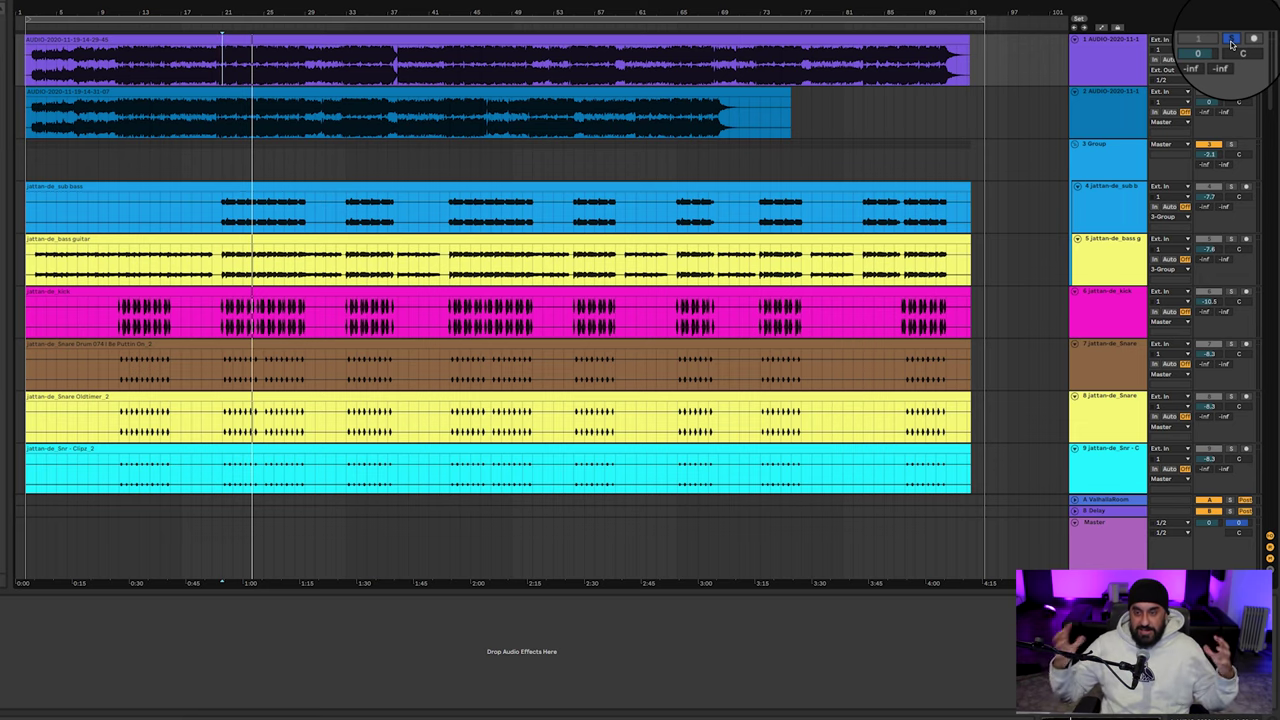
Play from the start marker, solo track 1 briefly, then unsolo it and select the sub bass
key(space)
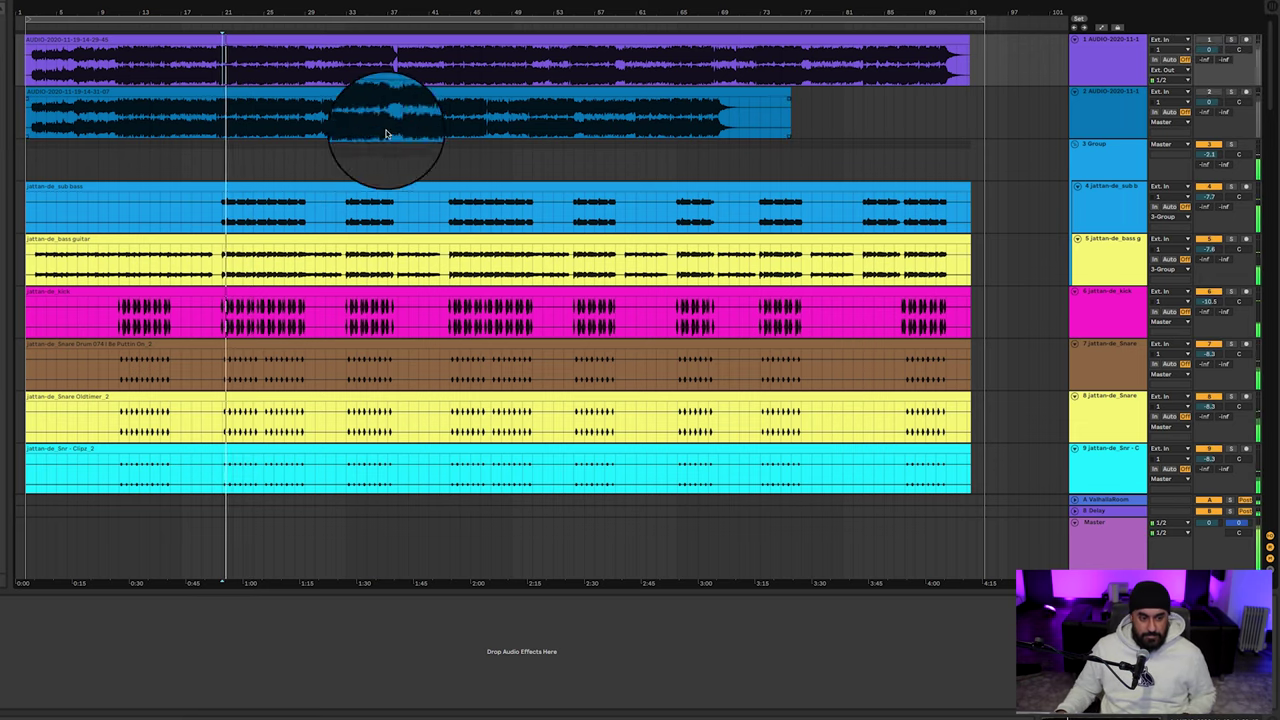
click(1231, 39)
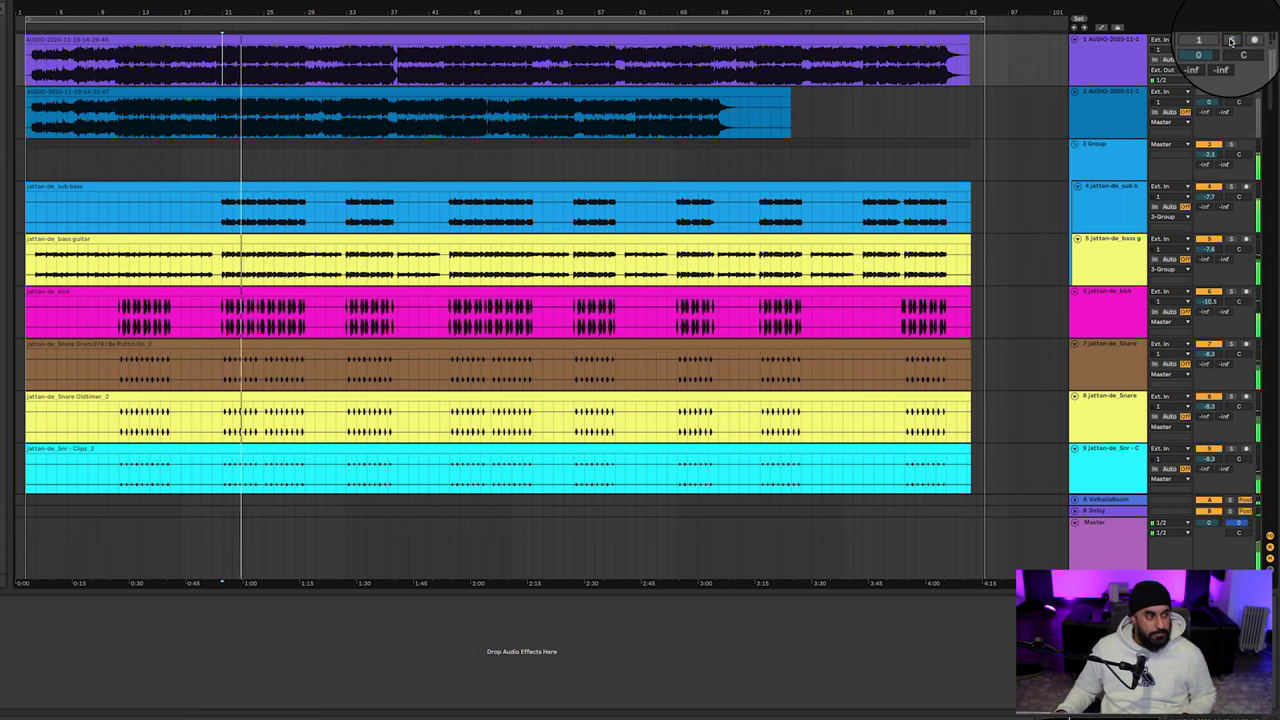
click(1232, 39)
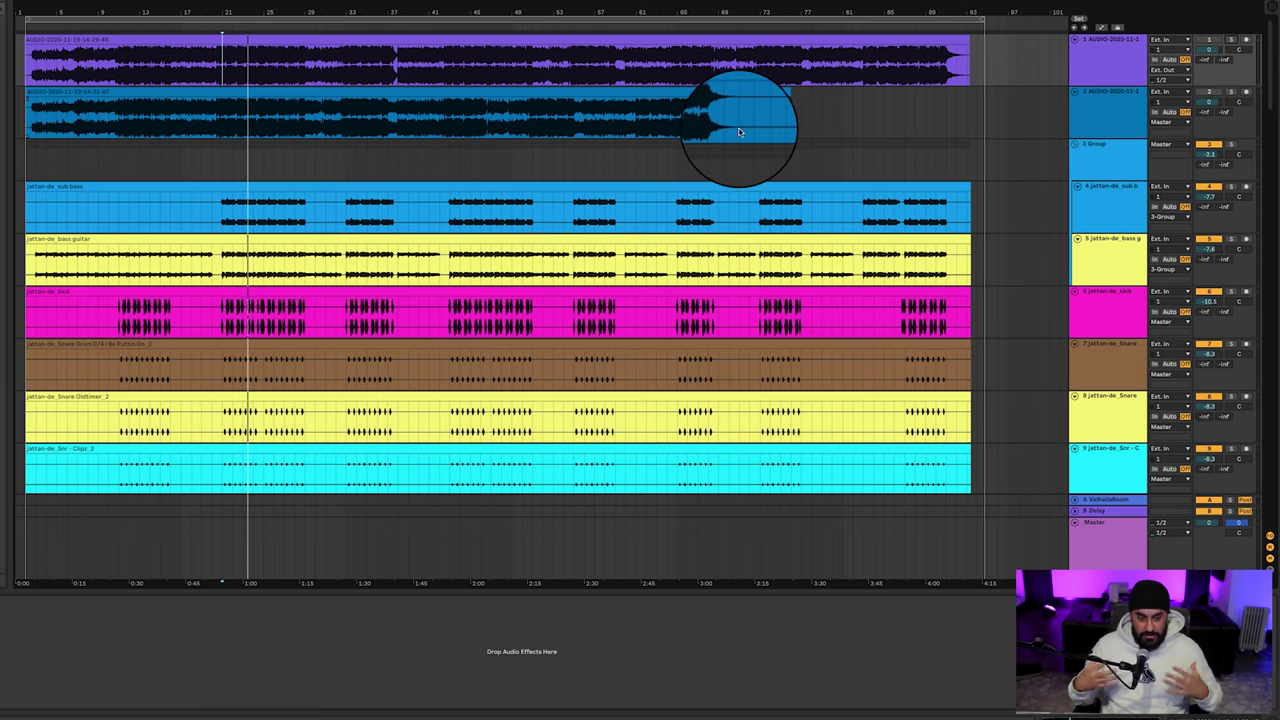
click(222, 215)
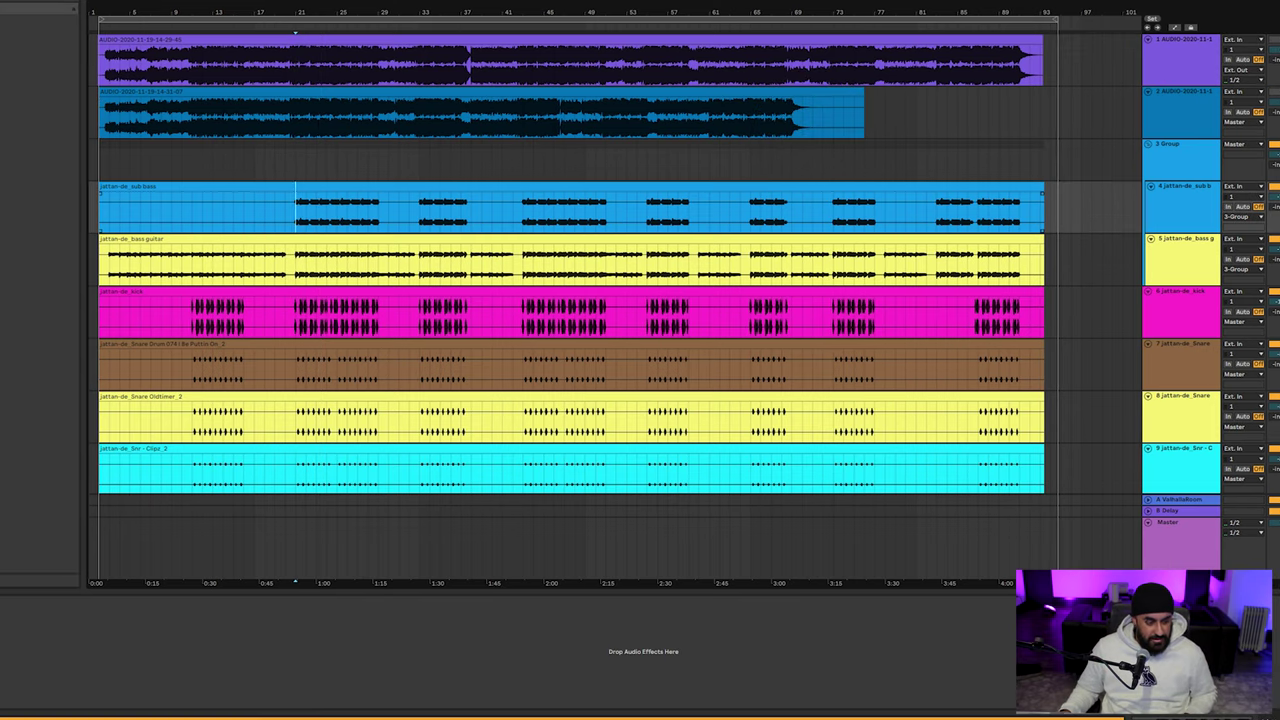
Play with the sub bass's Little Labs VOG plugin open, then close it and replay from the bass guitar
key(ctrl+alt+p)
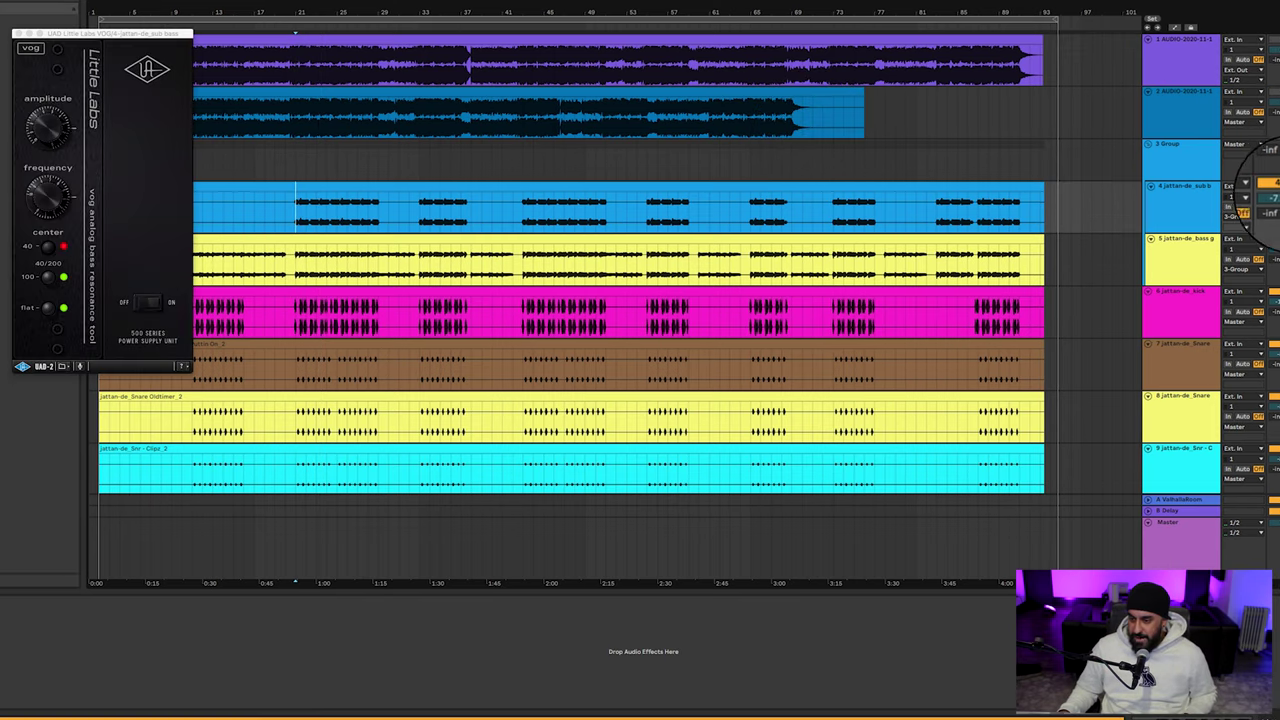
key(space)
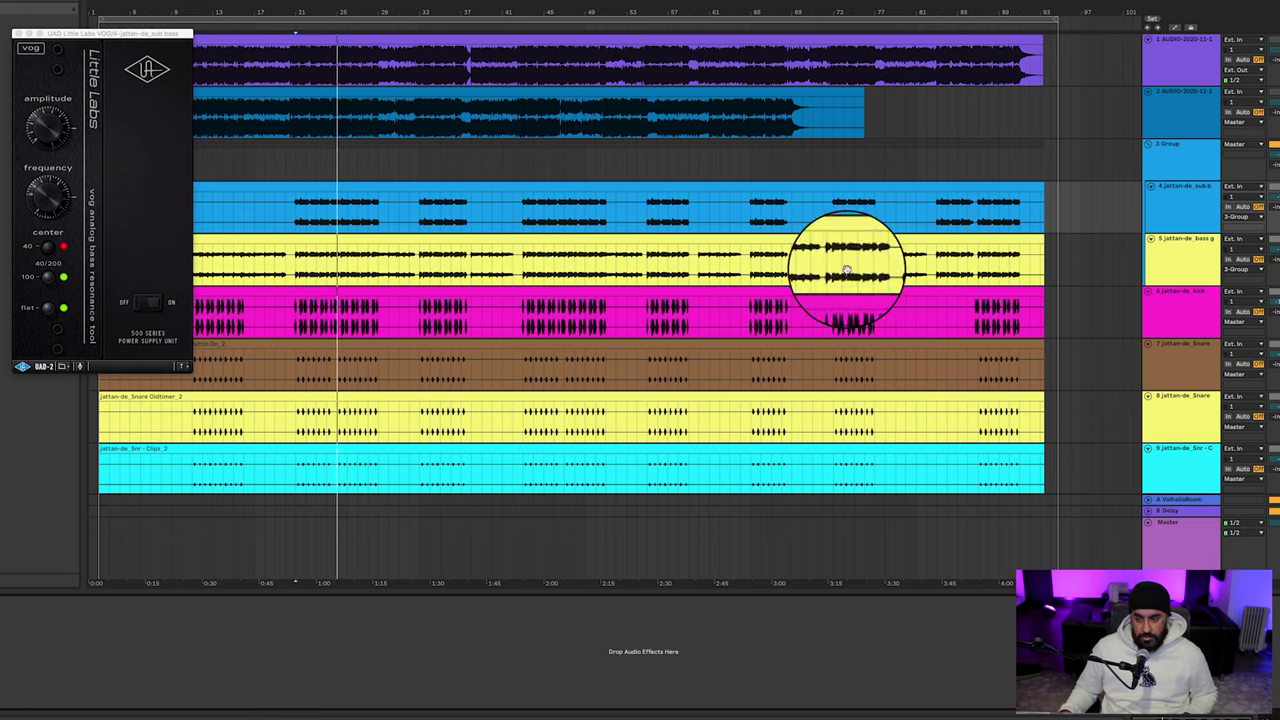
click(296, 268)
key(space)
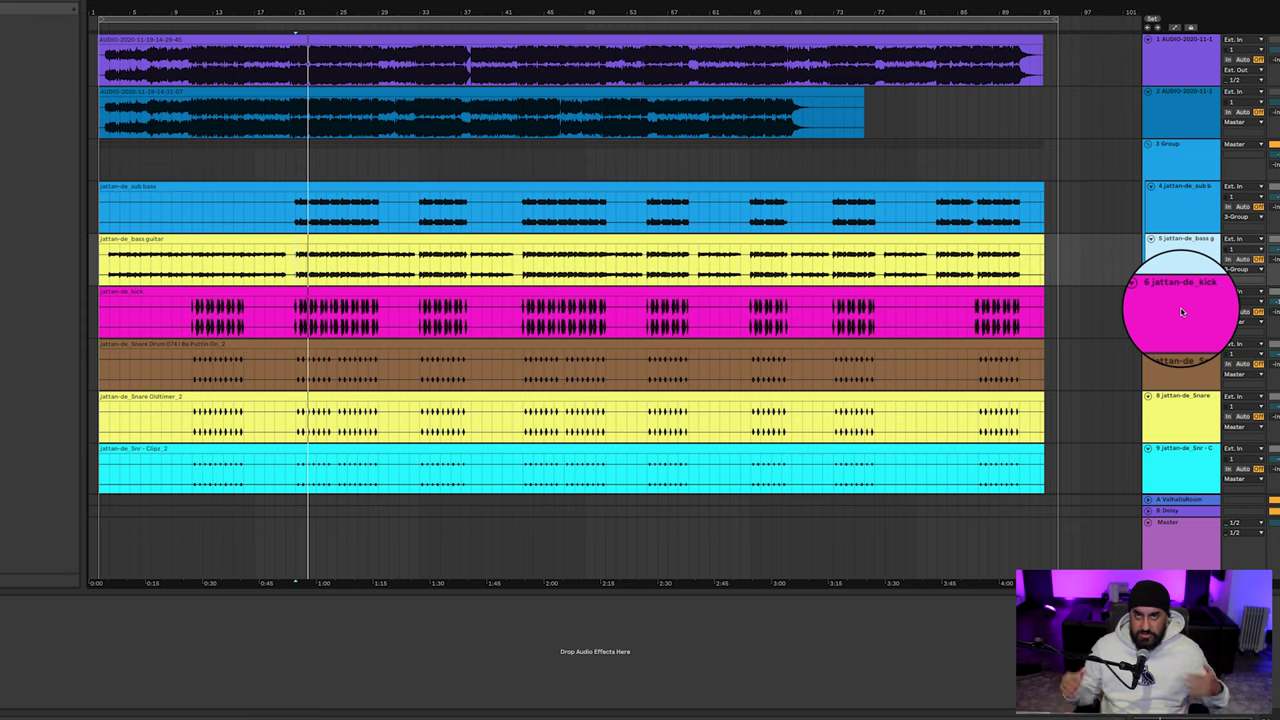
Group the kick track's EQ Eight into an Audio Effect Rack and activate it
key(space)
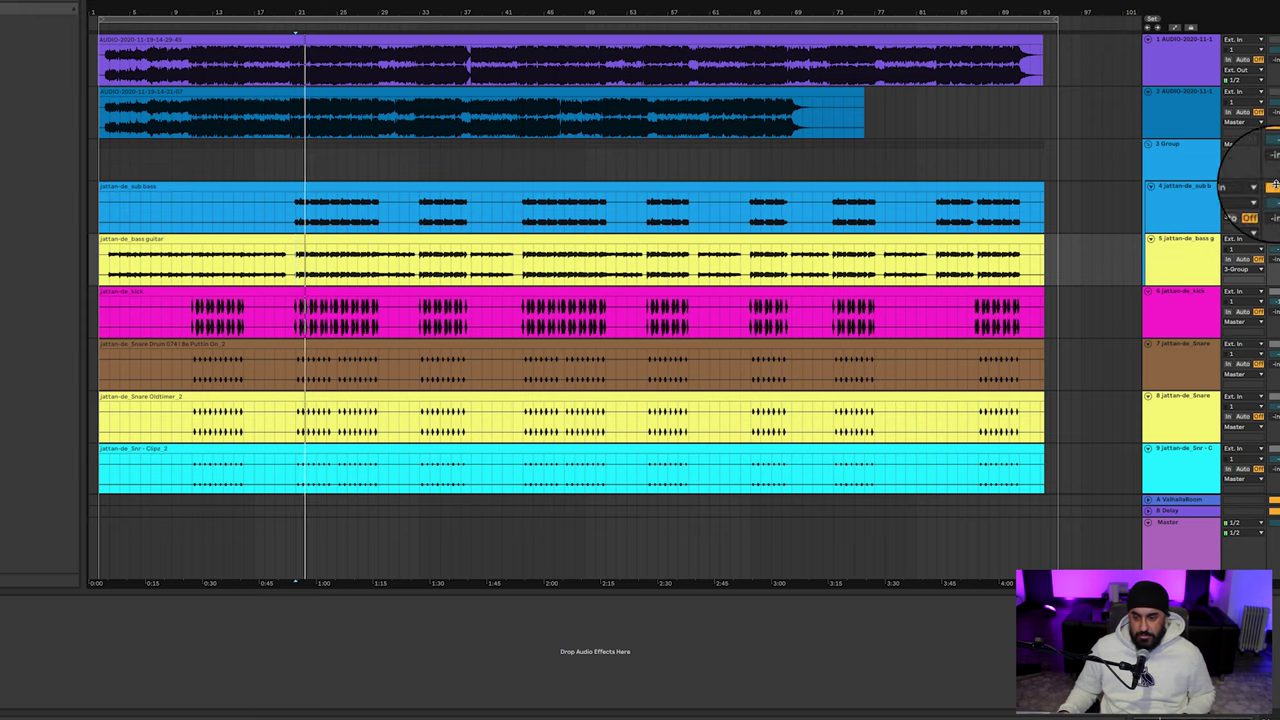
scroll(1006, 271, down, 3)
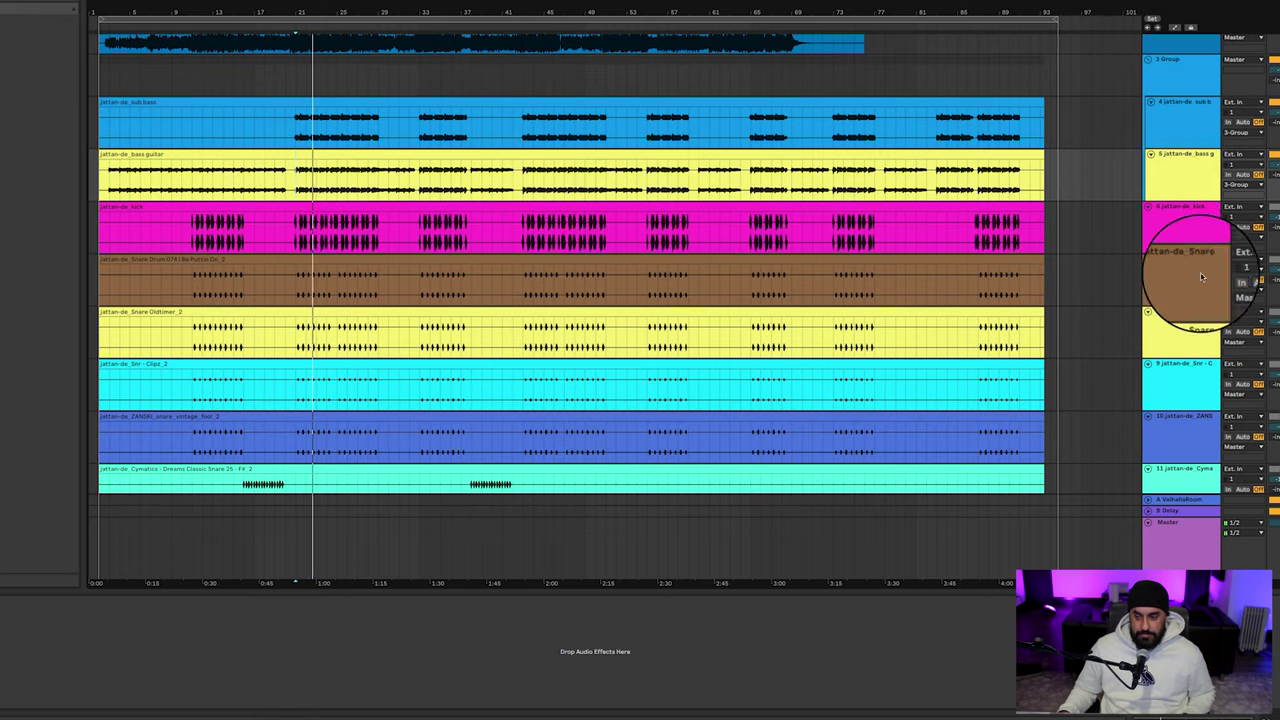
click(1174, 246)
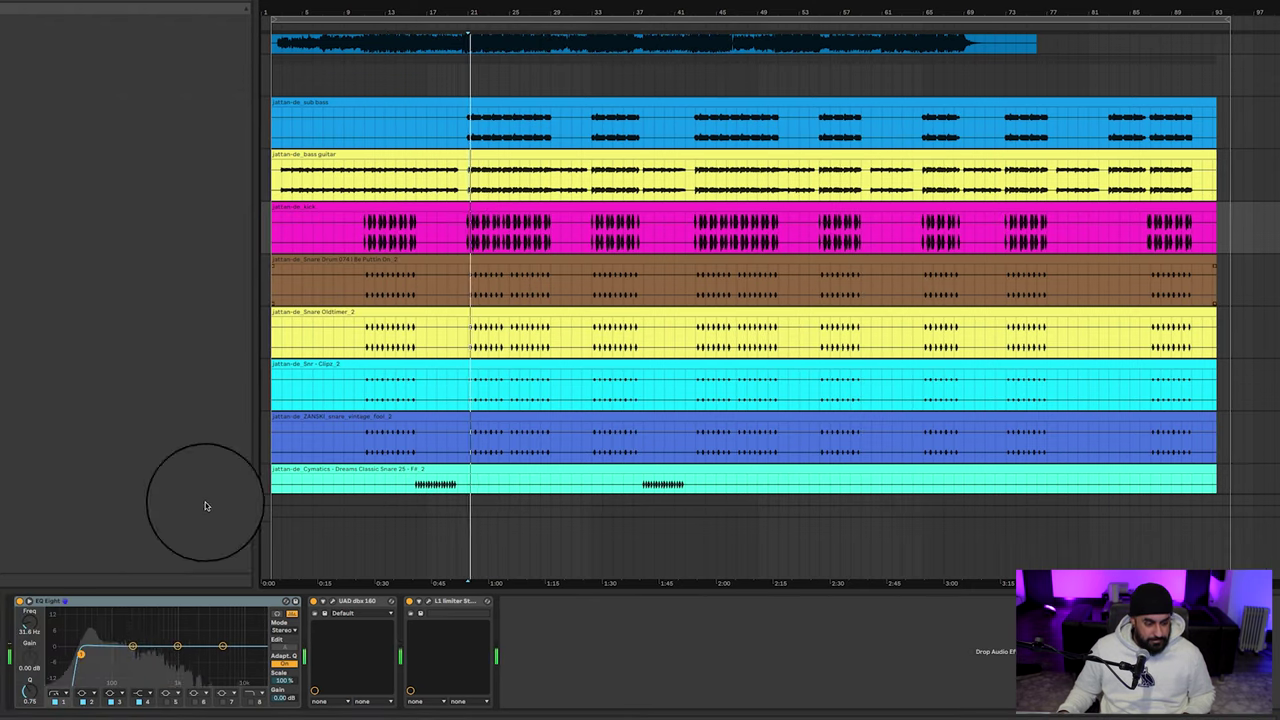
click(120, 601)
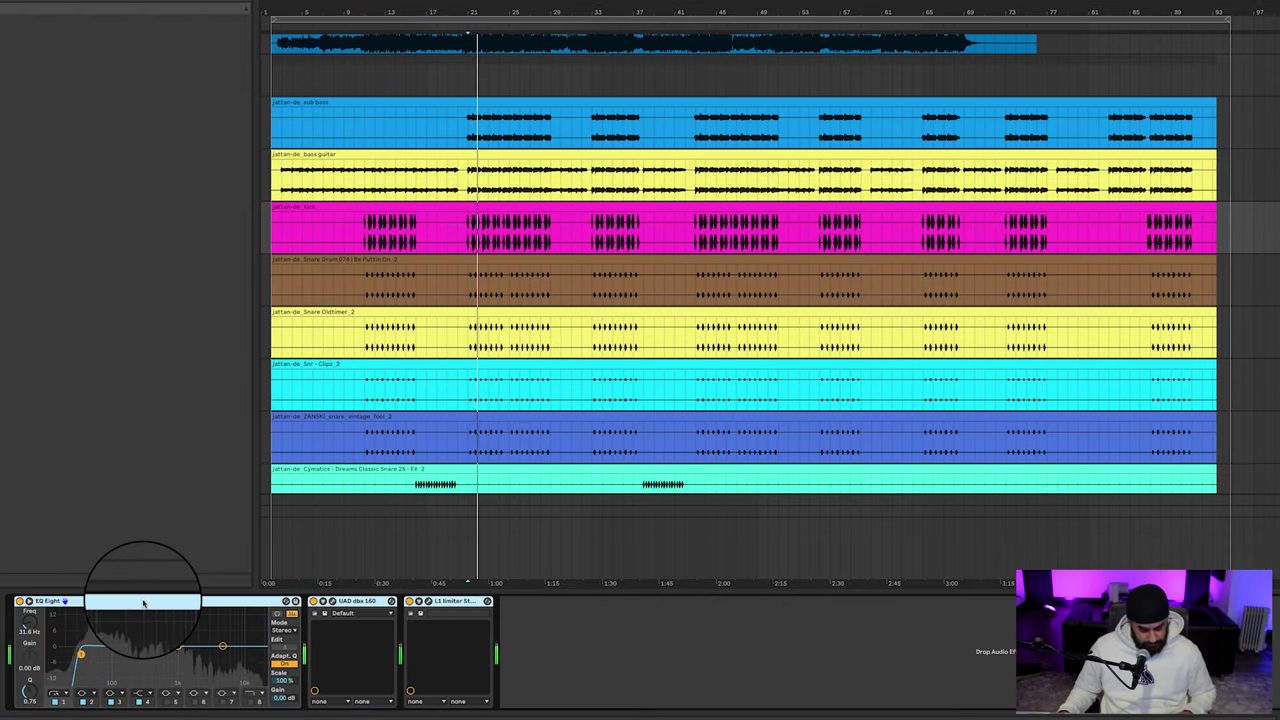
key(ctrl+g)
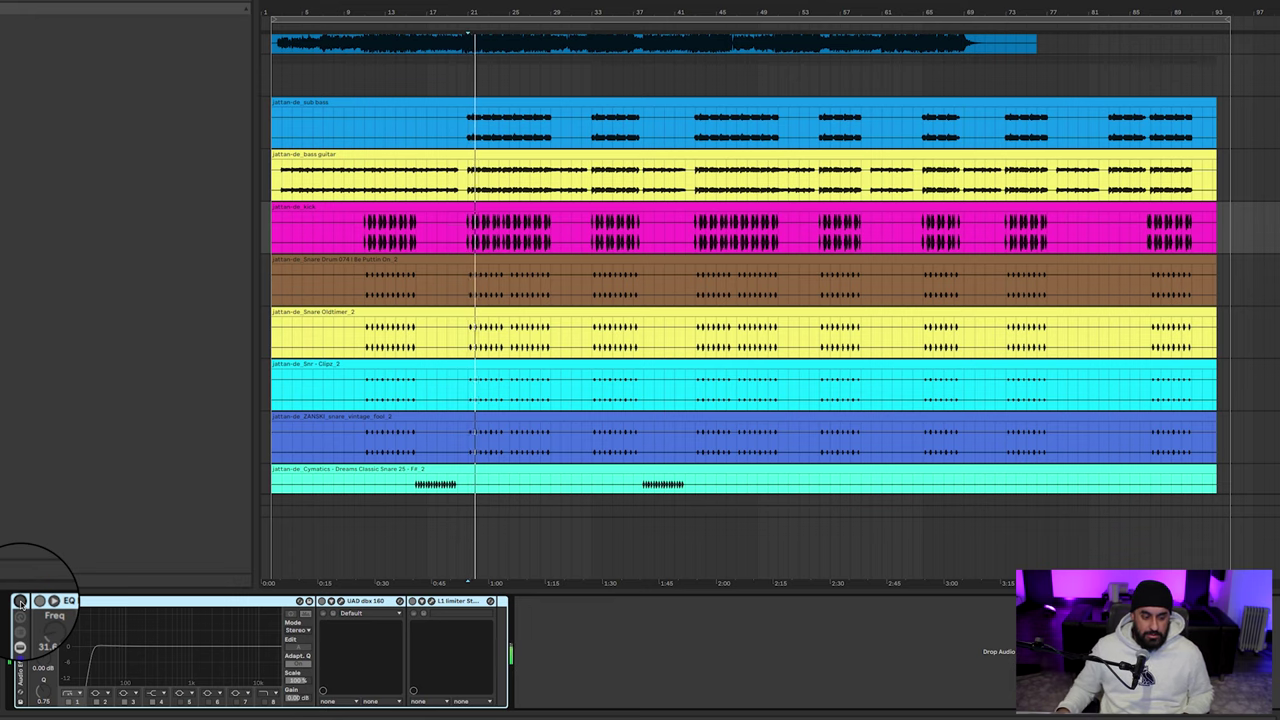
click(20, 603)
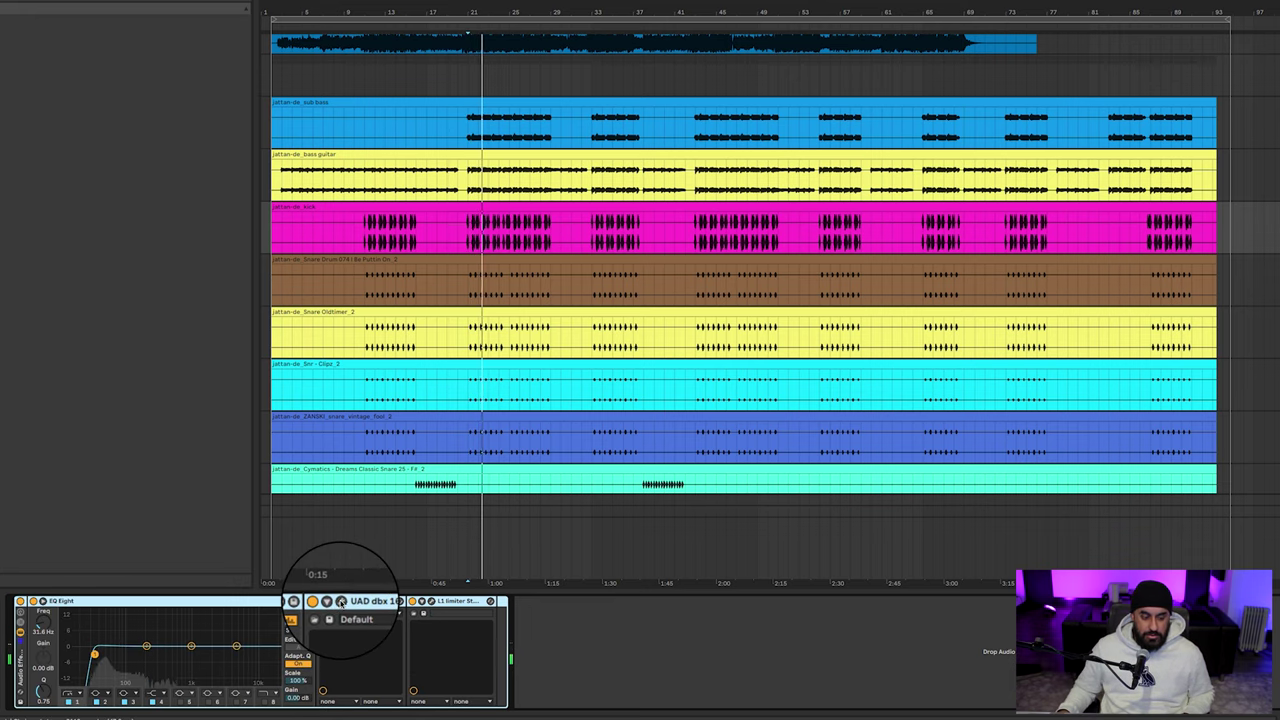
Review the kick's dbx 160 and L1 Limiter settings during playback, then move to the brown snare
click(340, 601)
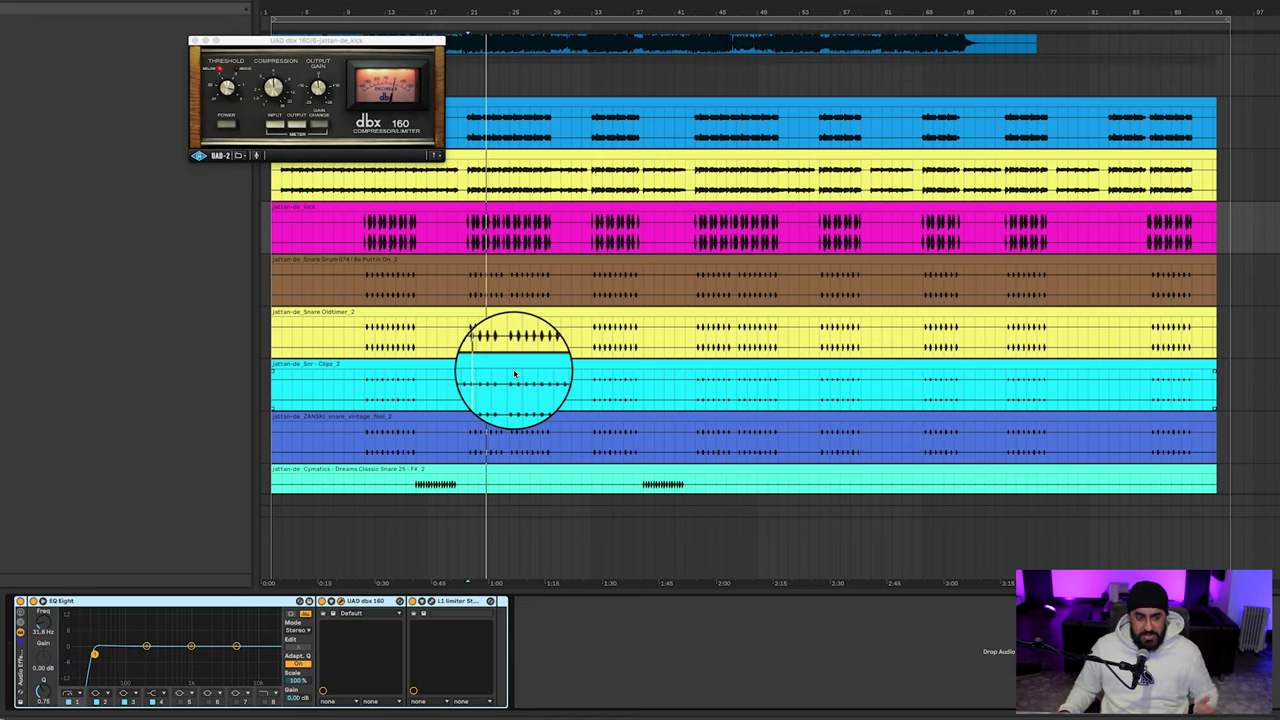
click(430, 601)
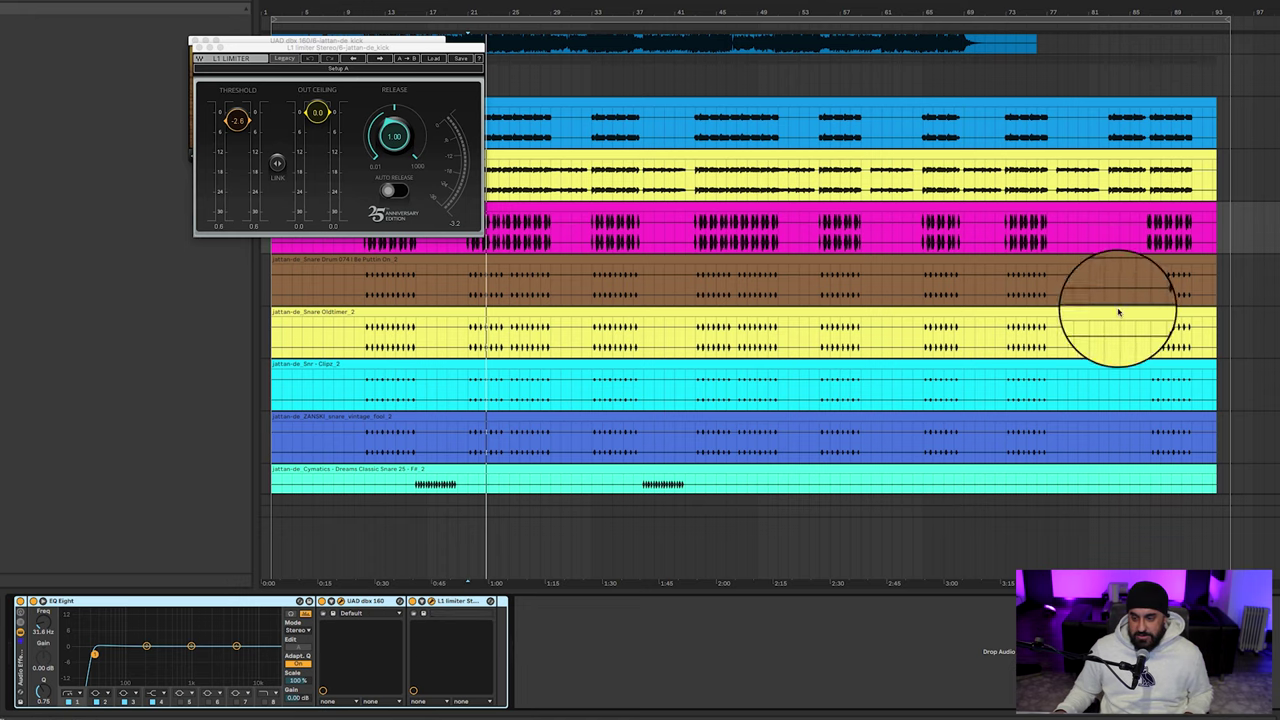
key(space)
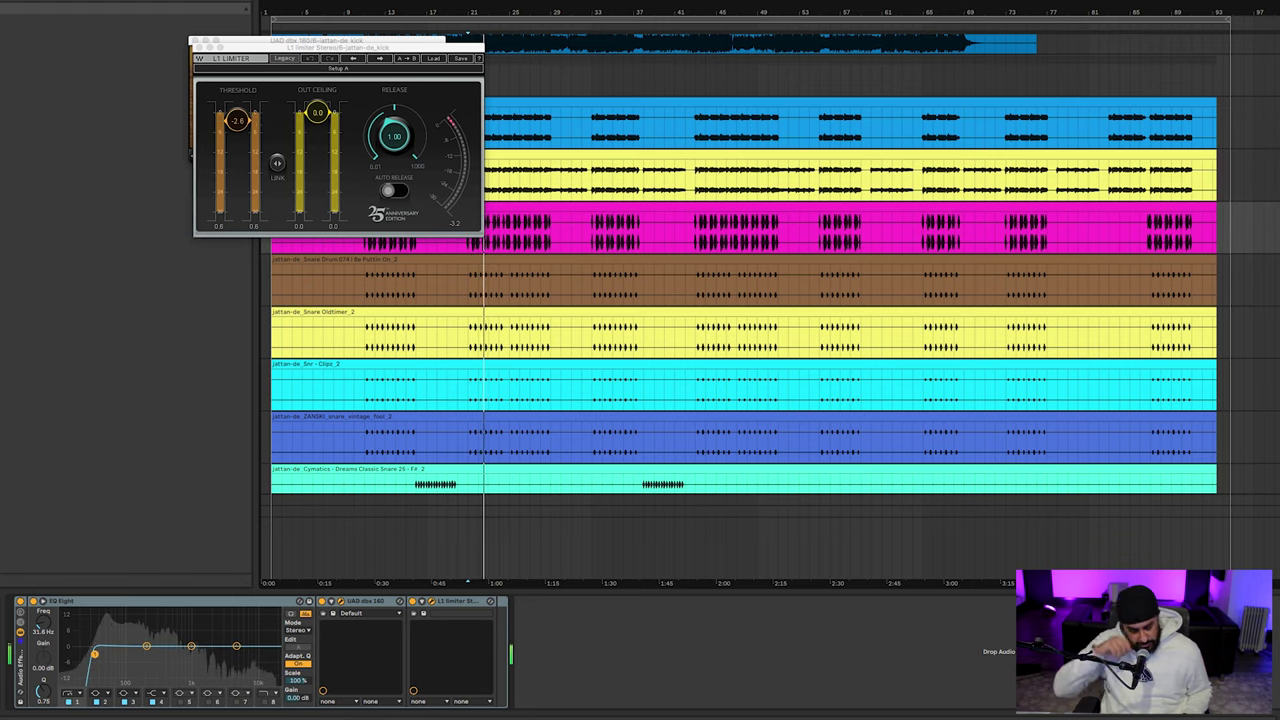
scroll(740, 265, down, 2)
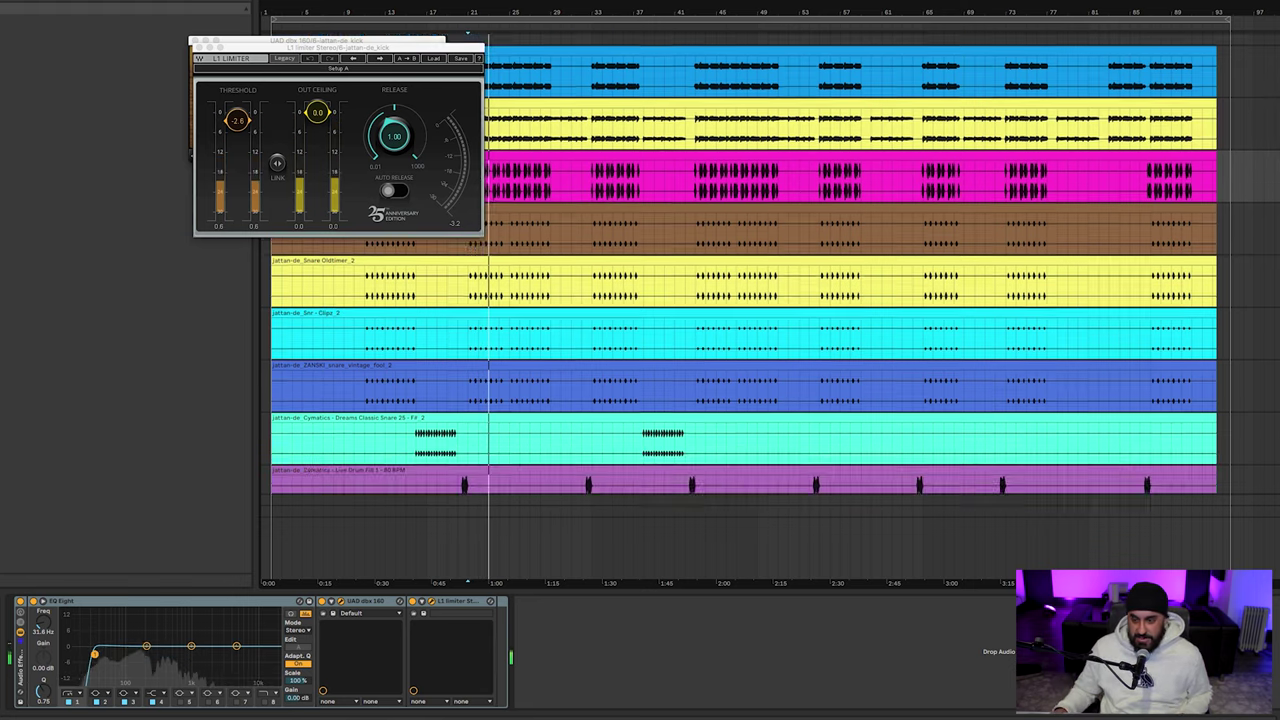
key(Down)
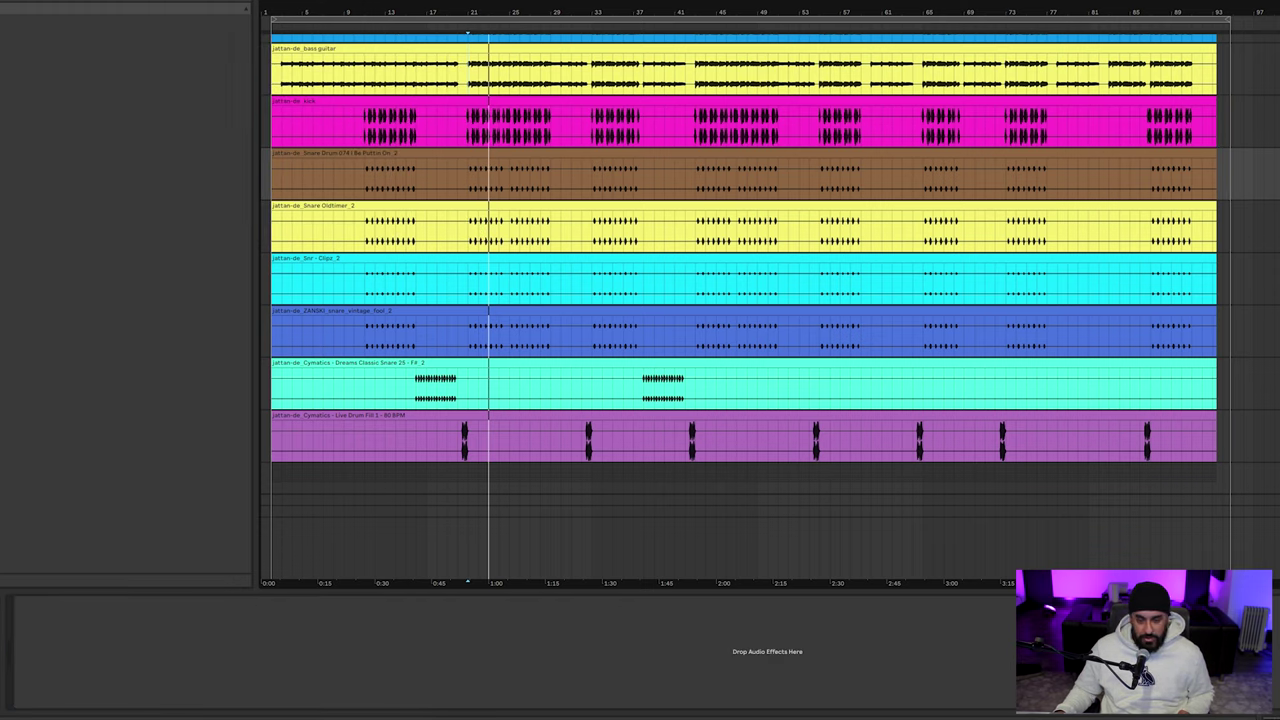
Switch between the kick, brown snare and ZANSKI snare tracks while replaying from the start marker
key(Down)
key(Down)
key(Down)
key(Up)
key(Up)
key(Up)
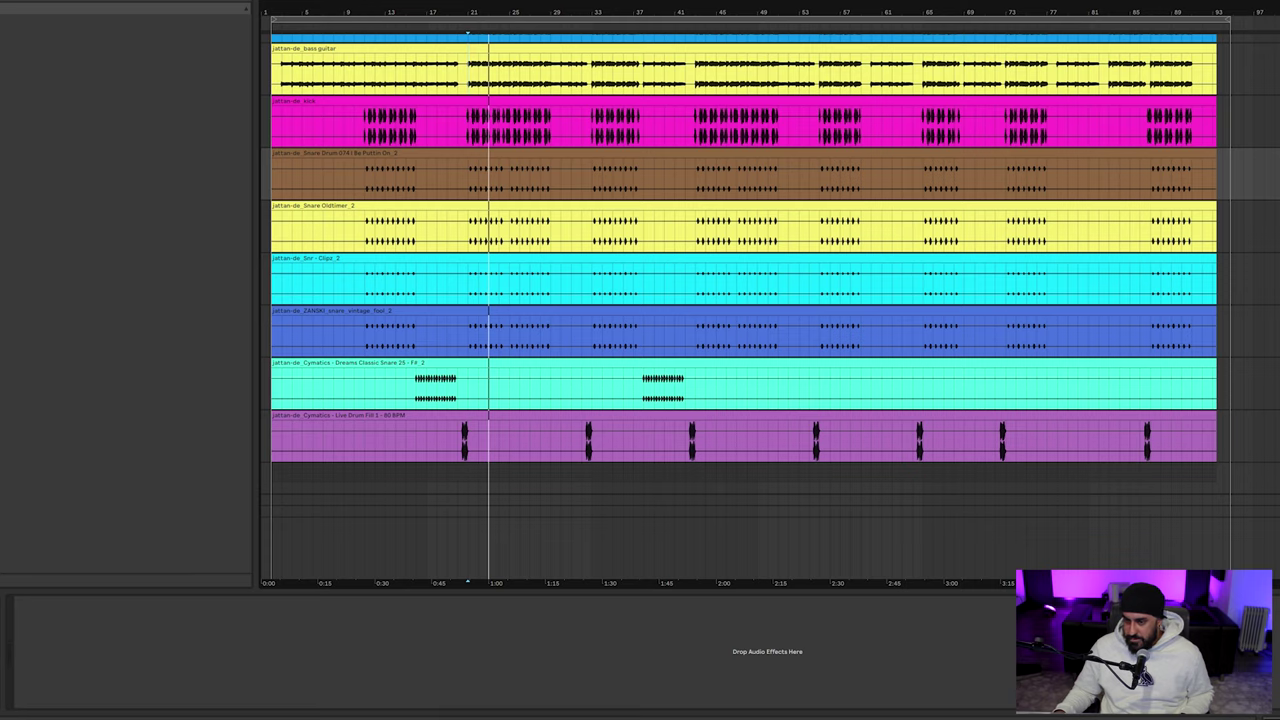
key(space)
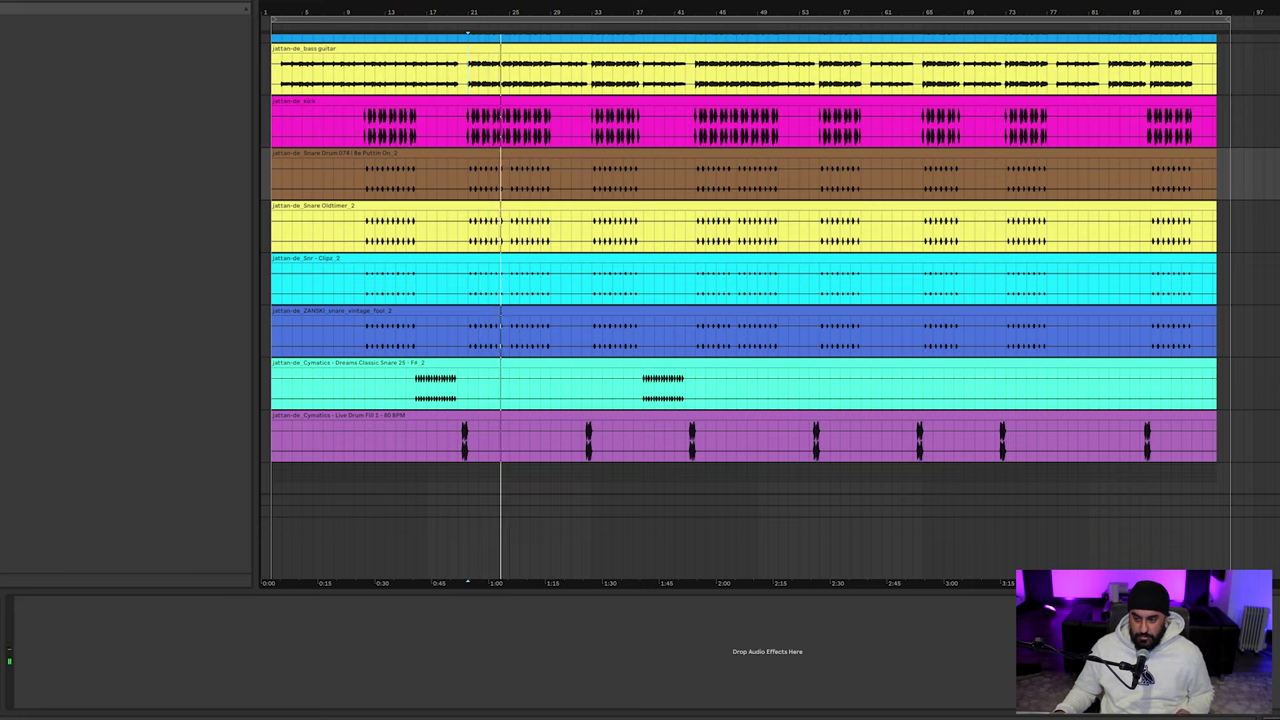
click(1248, 331)
click(1248, 121)
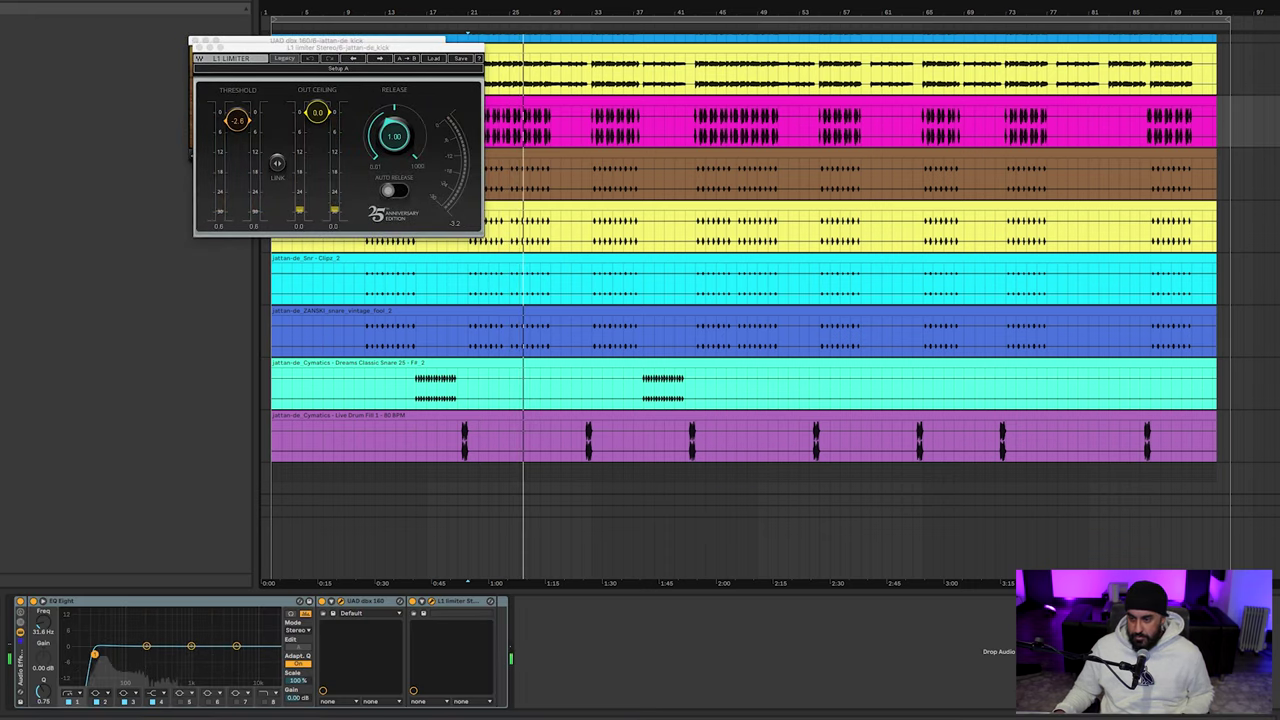
click(1248, 174)
click(1248, 331)
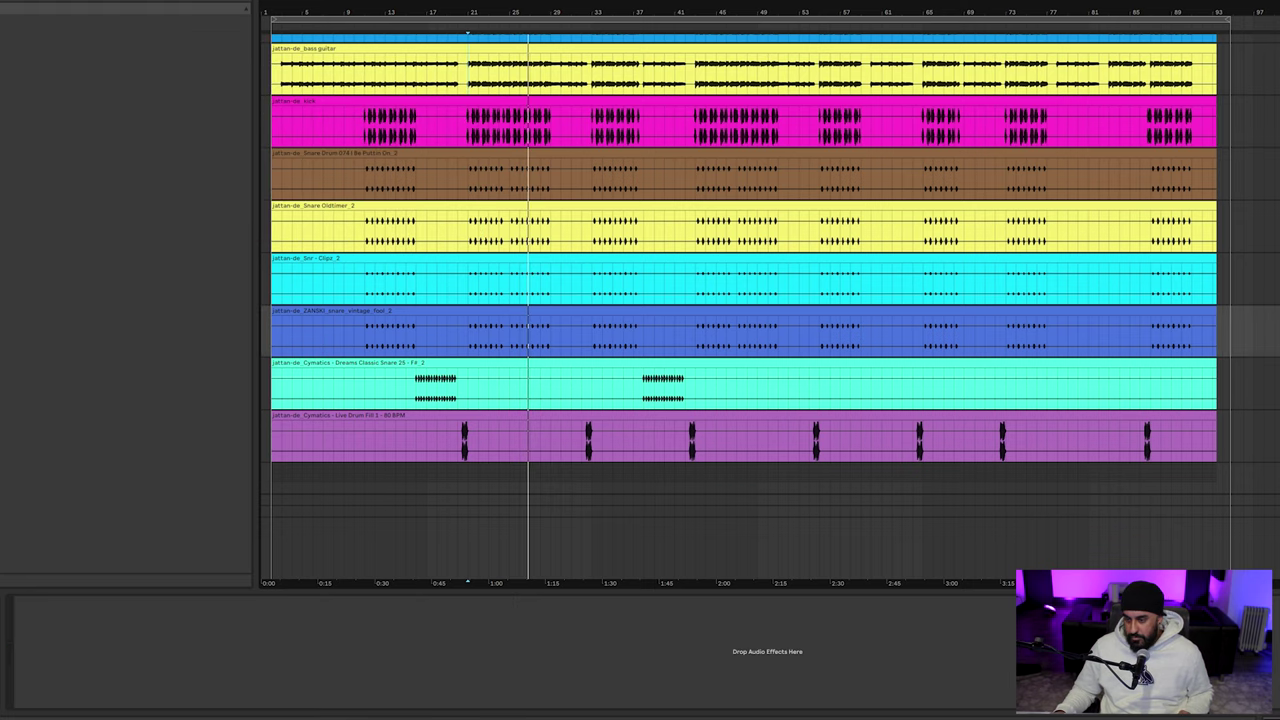
key(space)
key(space)
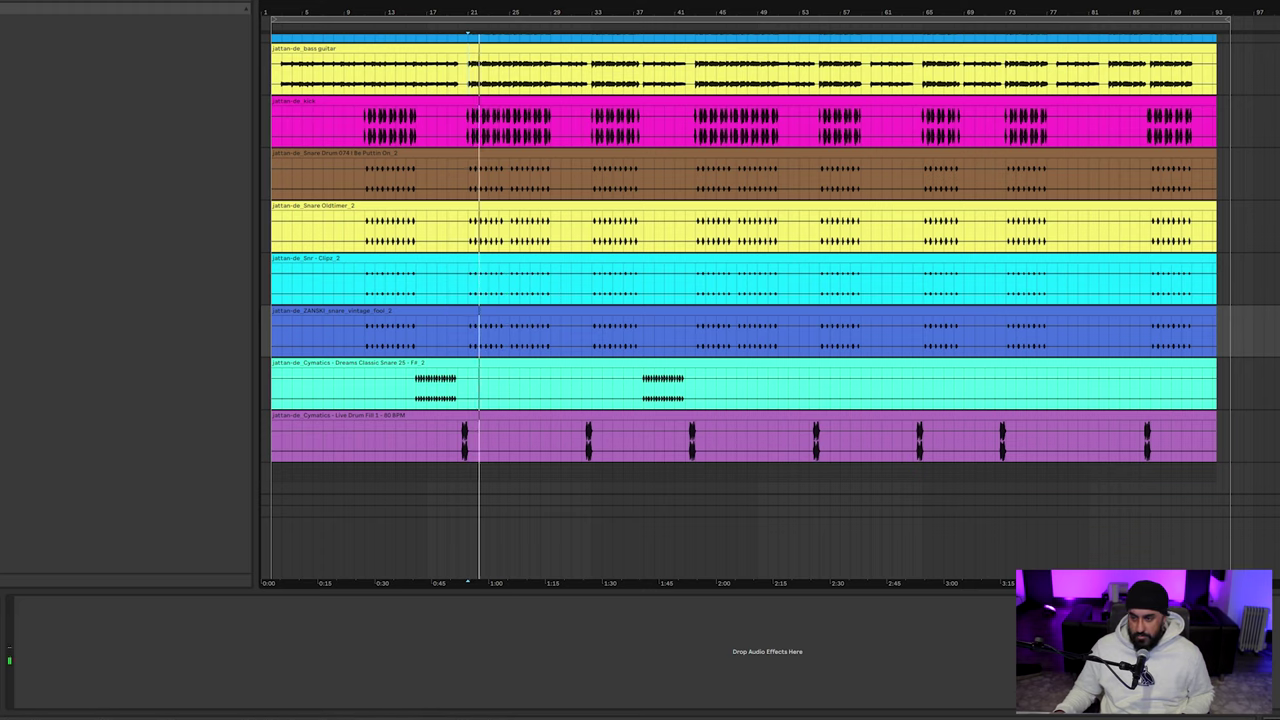
Play from the Live Drum Fill track and scroll down to the 13 Group mixer tracks
click(415, 385)
scroll(1268, 320, down, 3)
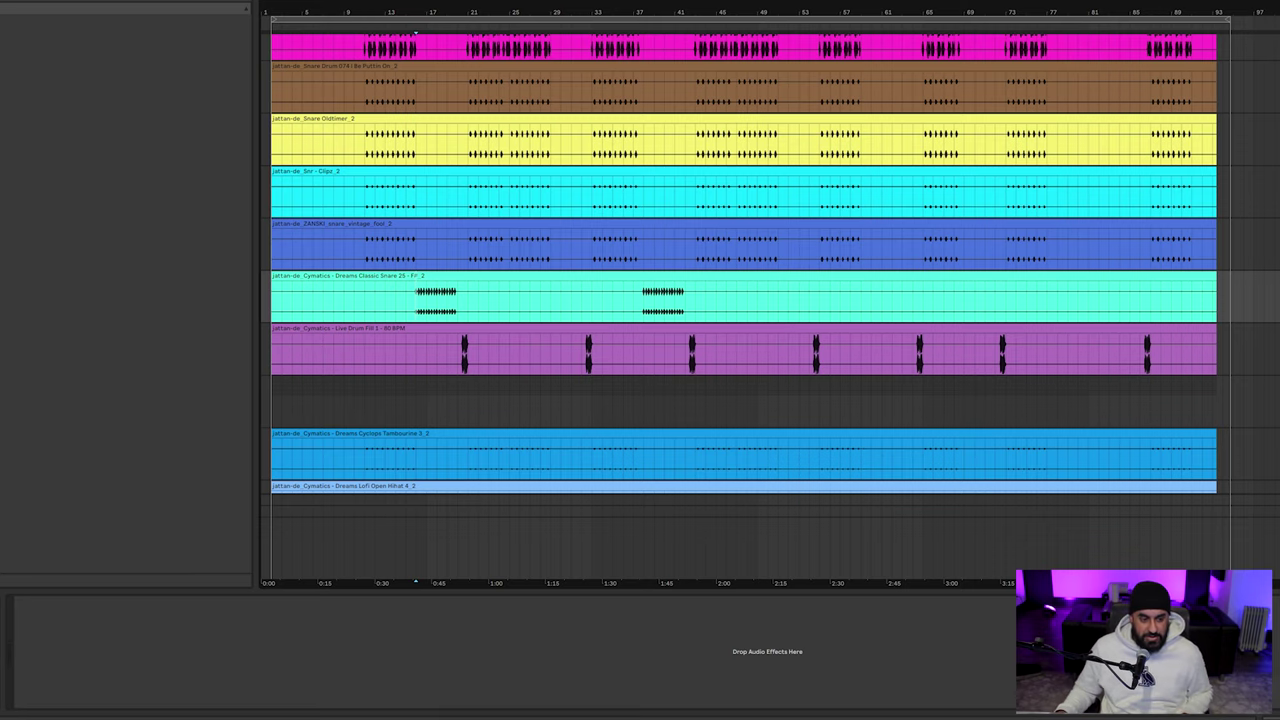
key(space)
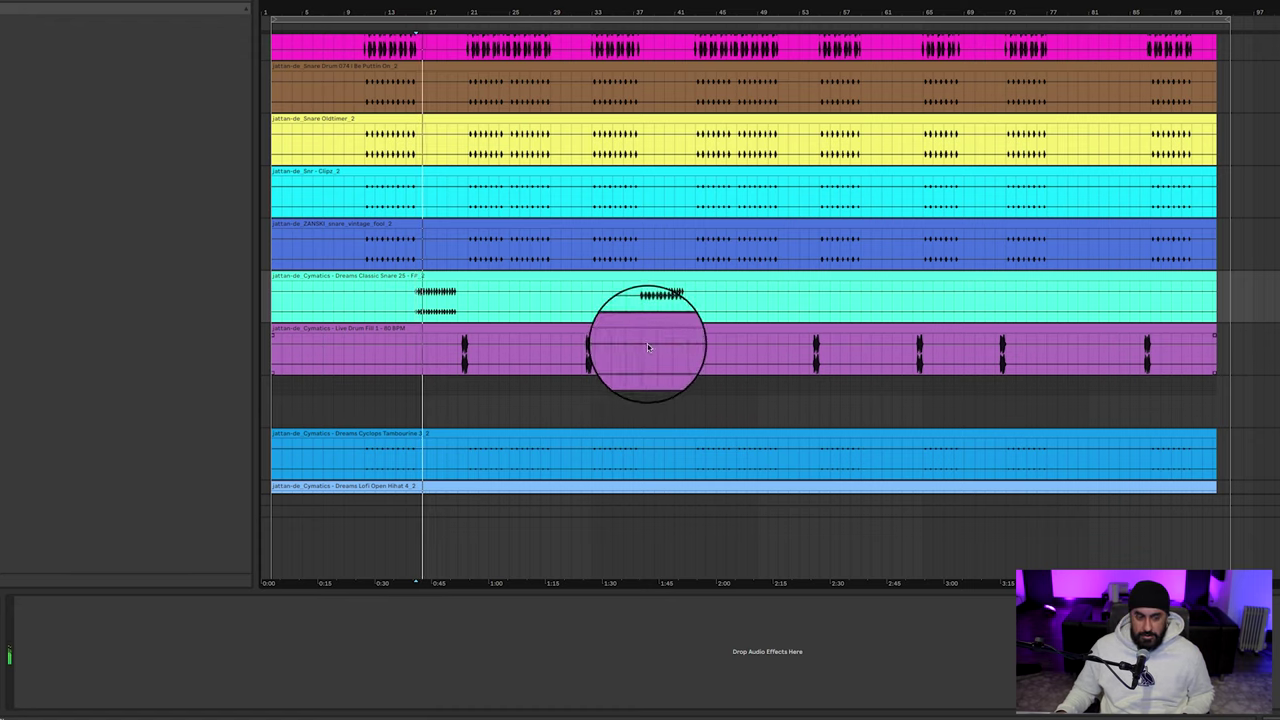
click(457, 357)
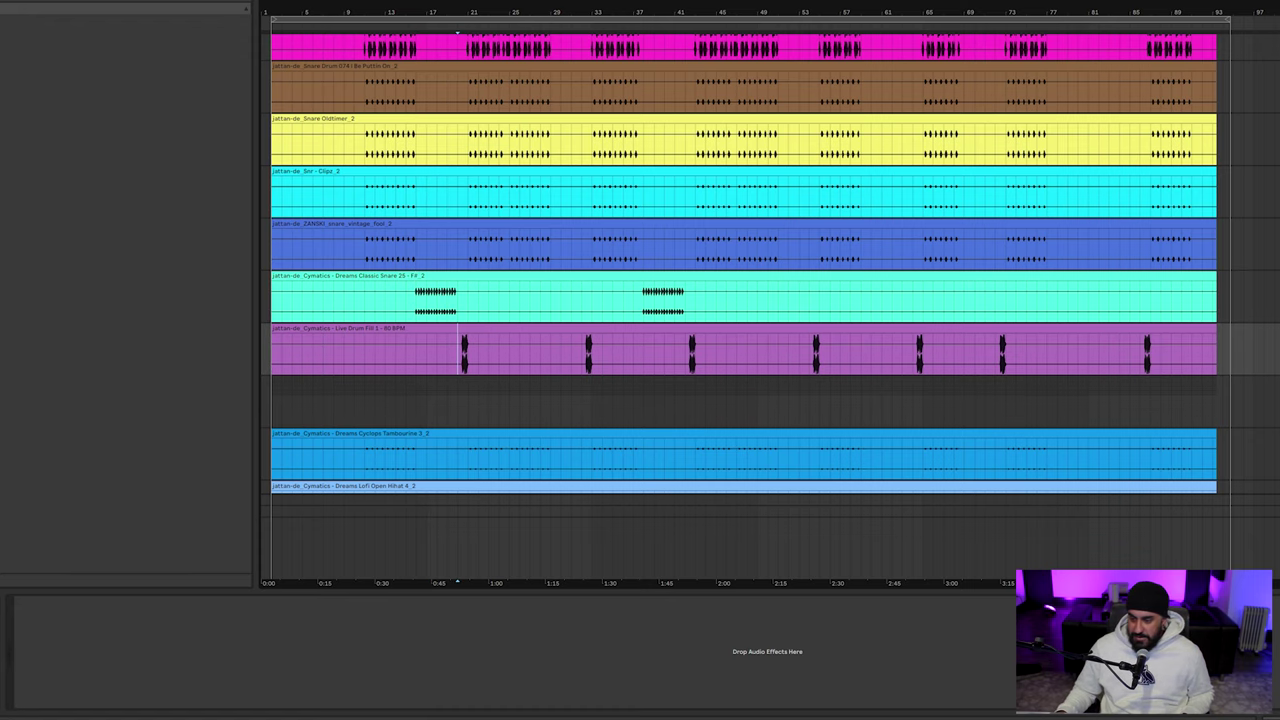
scroll(971, 300, down, 5)
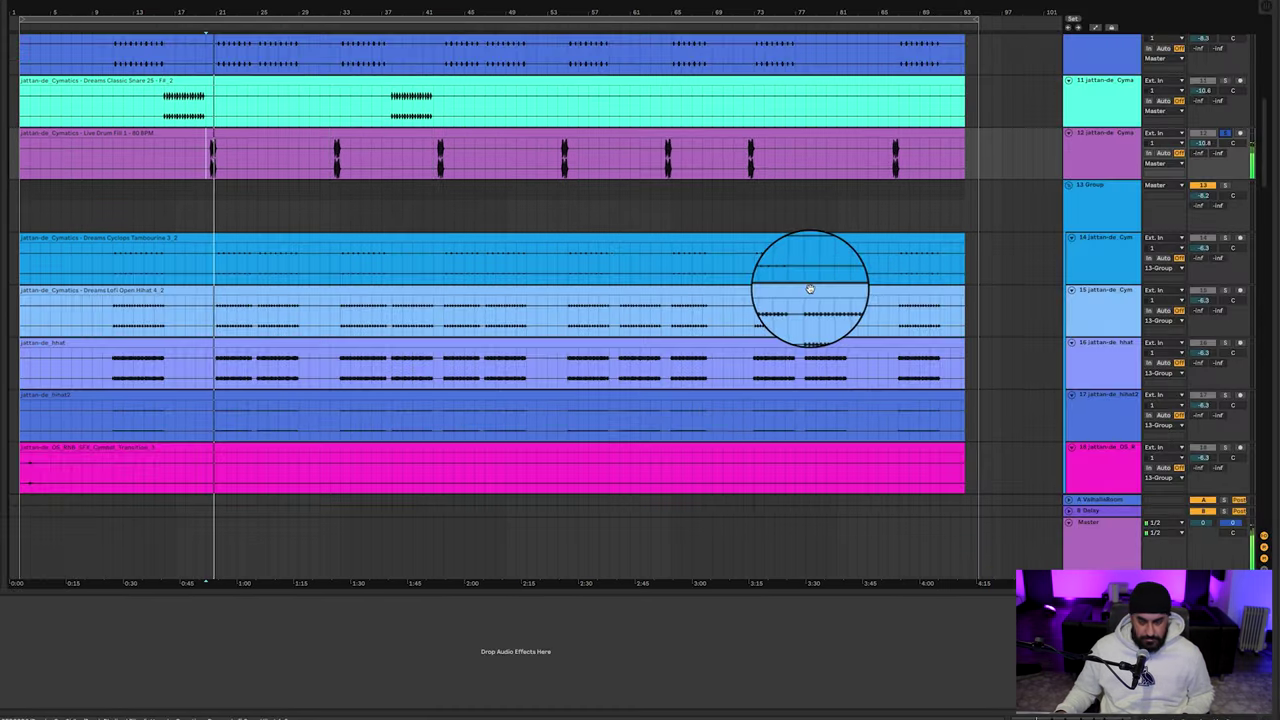
Play from the 13 Group row and solo track 14 to hear it alone
click(1117, 212)
click(217, 214)
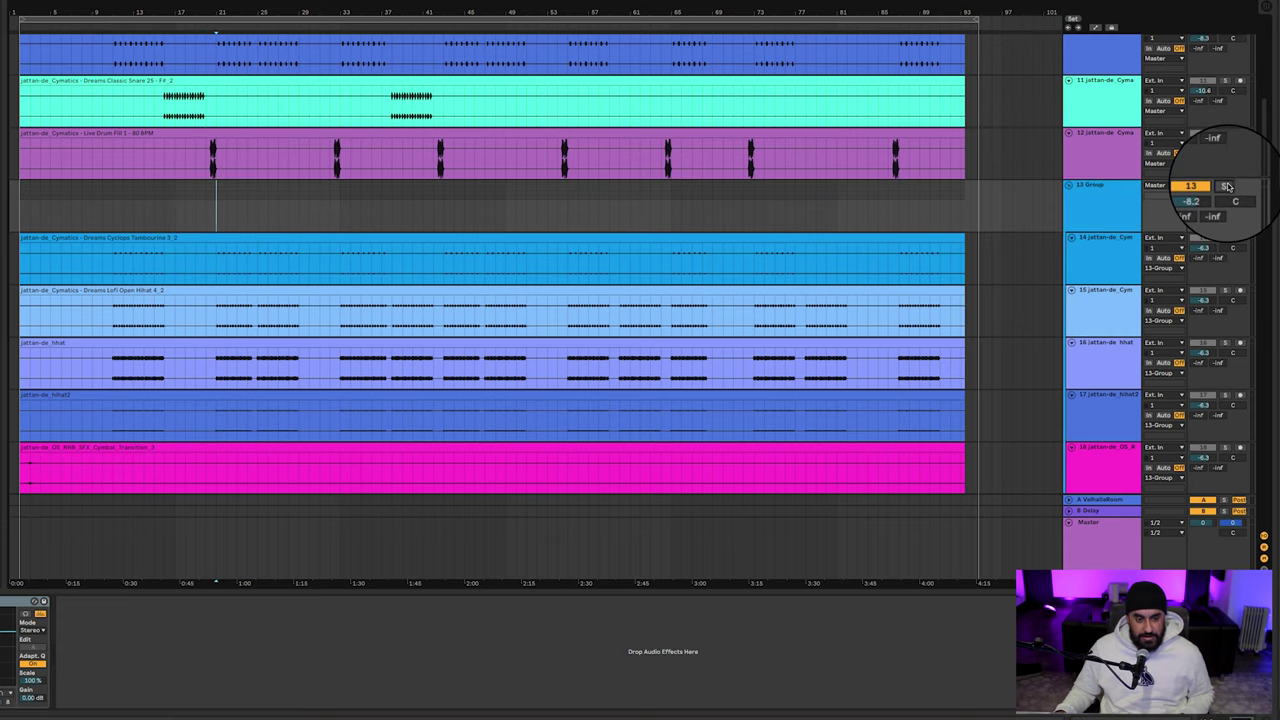
key(space)
scroll(829, 271, down, 3)
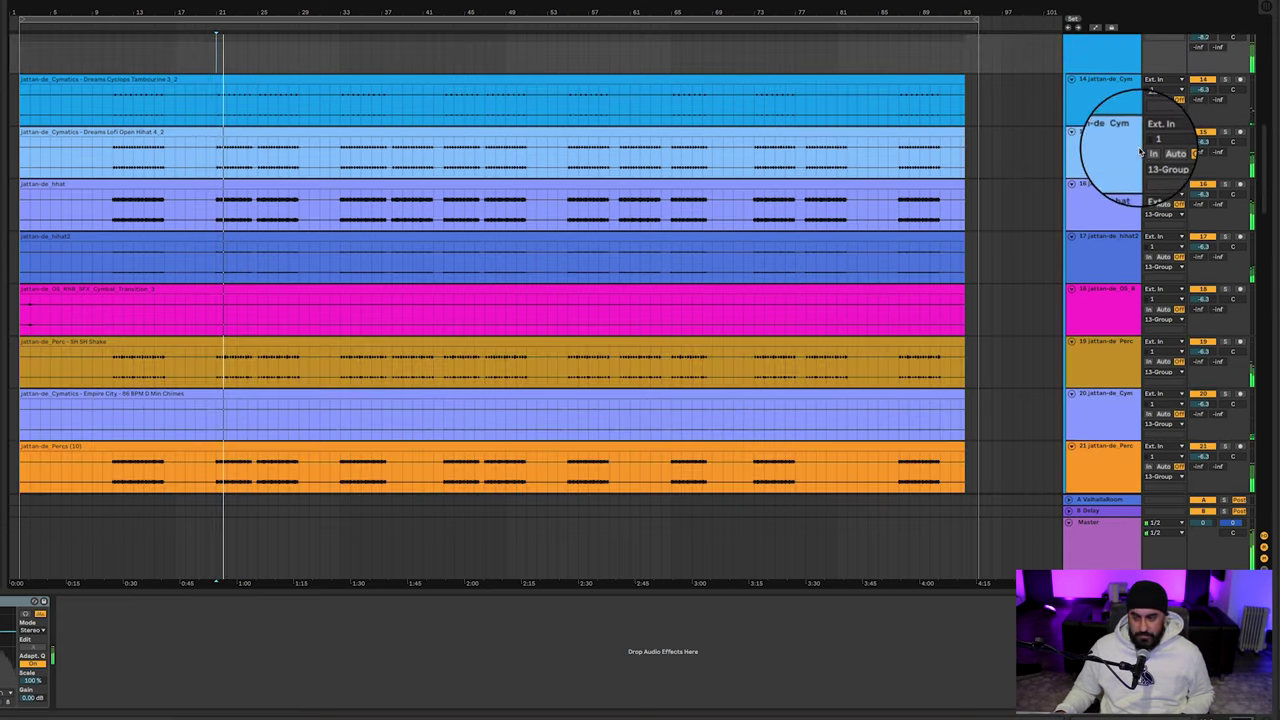
scroll(1100, 200, down, 3)
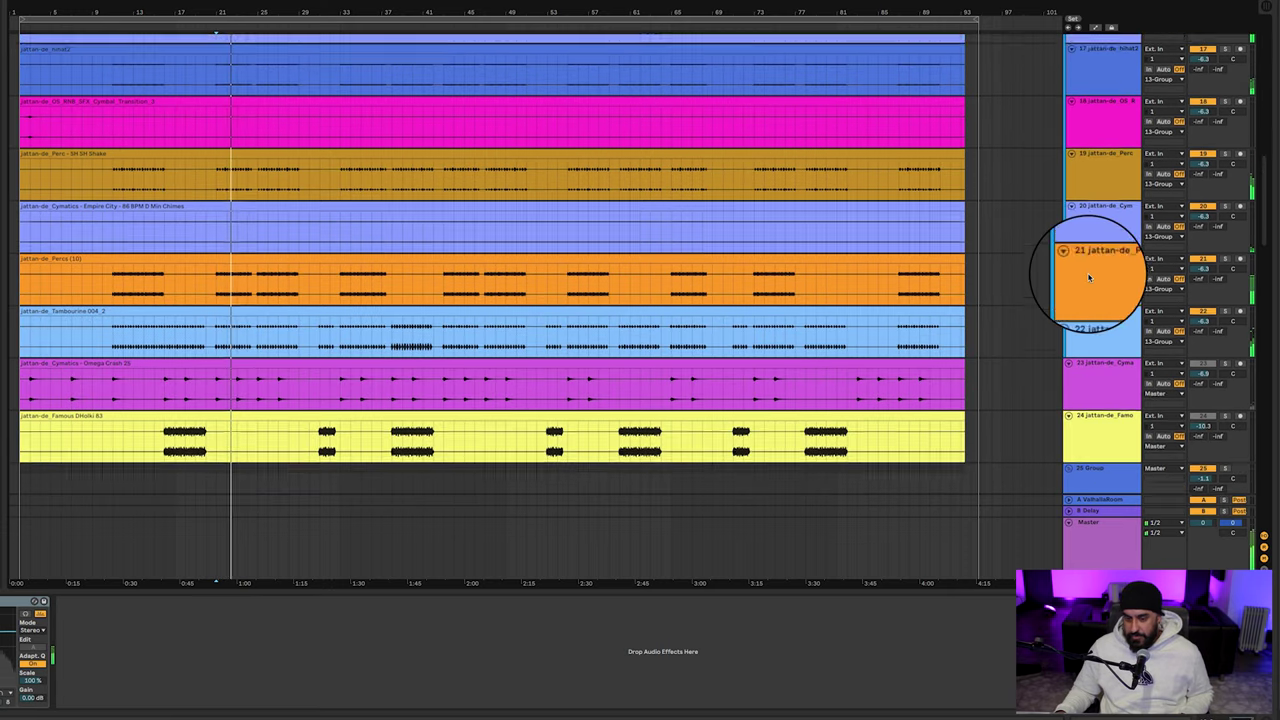
scroll(1089, 270, up, 3)
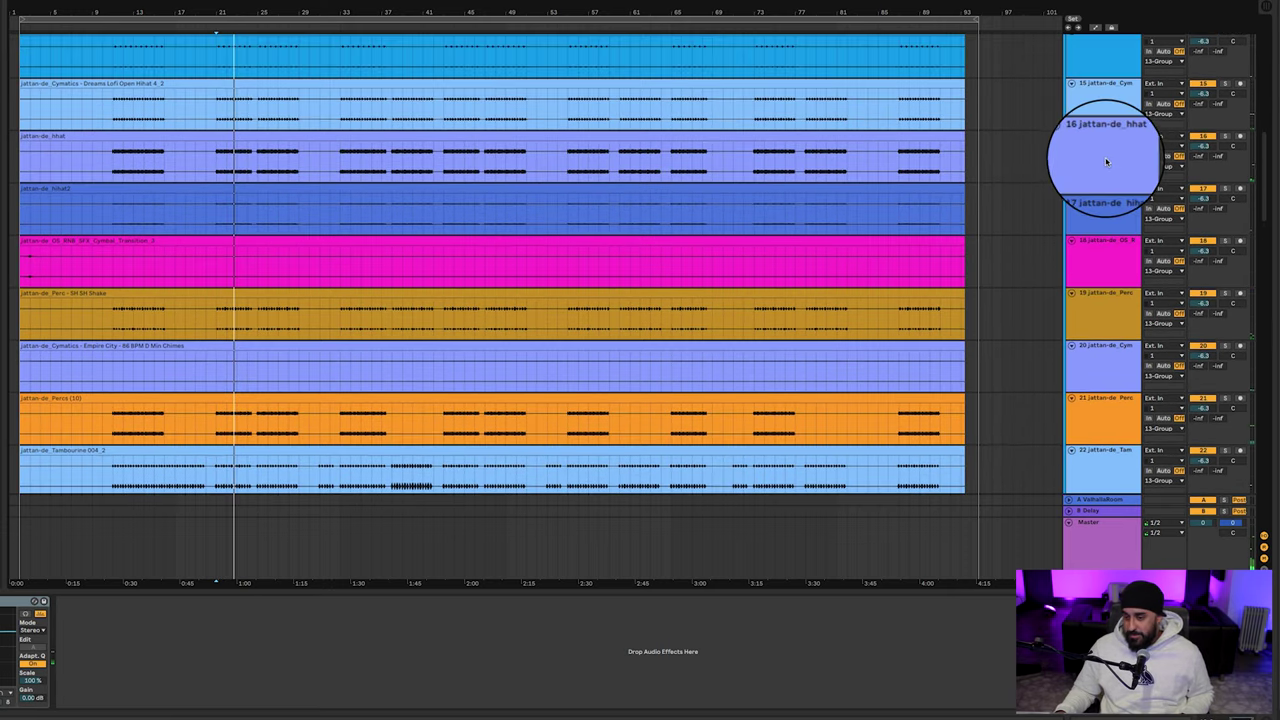
scroll(1106, 162, up, 2)
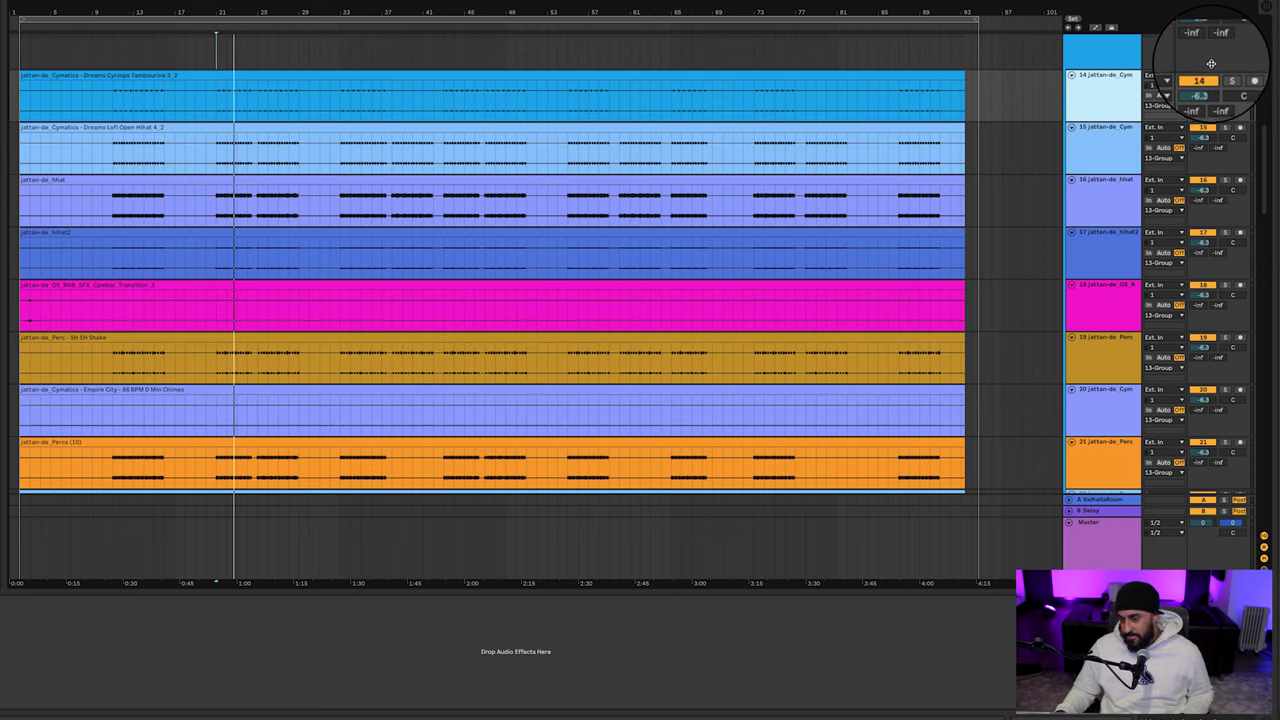
click(1228, 76)
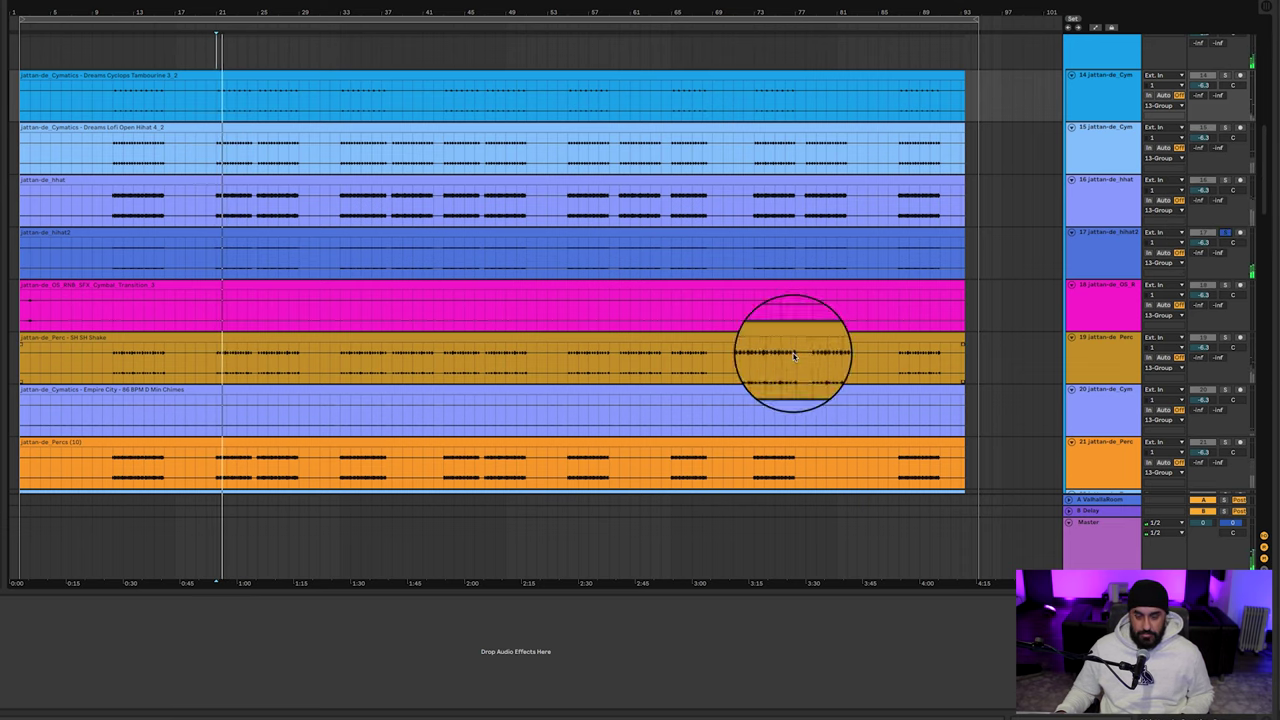
Browse the percussion tracks and solo the whole 13 Group
scroll(1225, 340, down, 5)
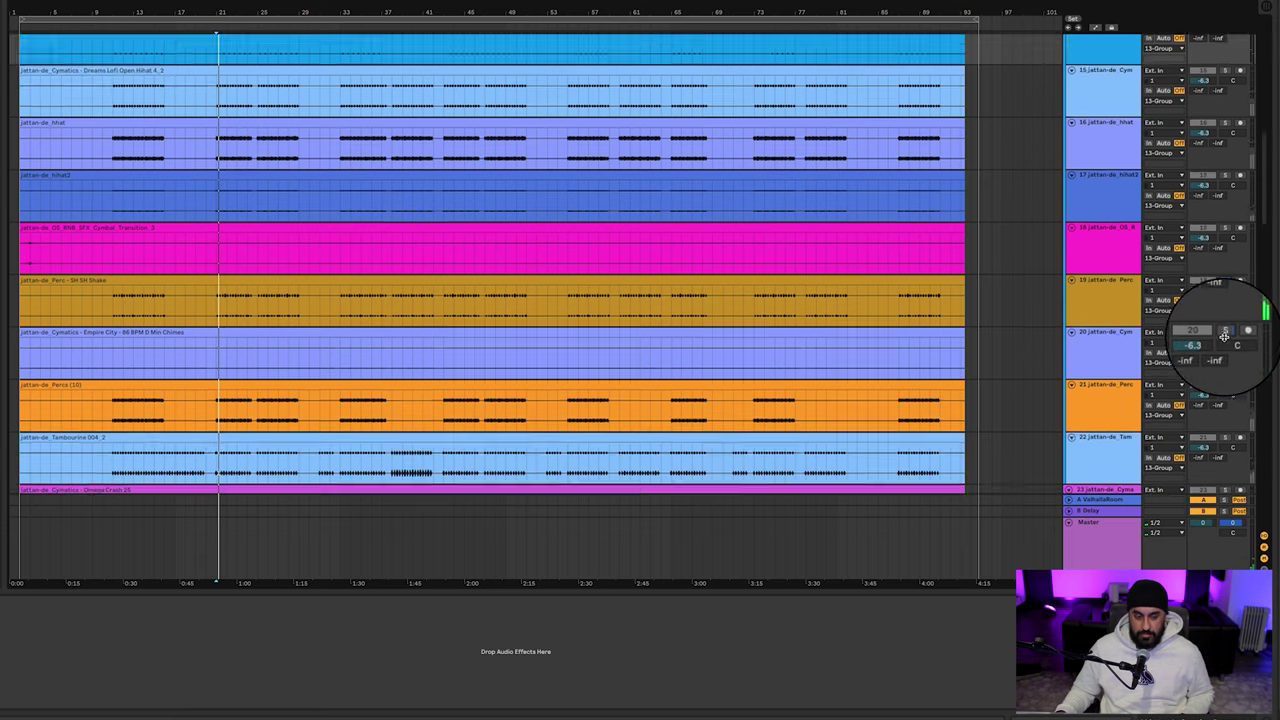
scroll(1203, 328, down, 2)
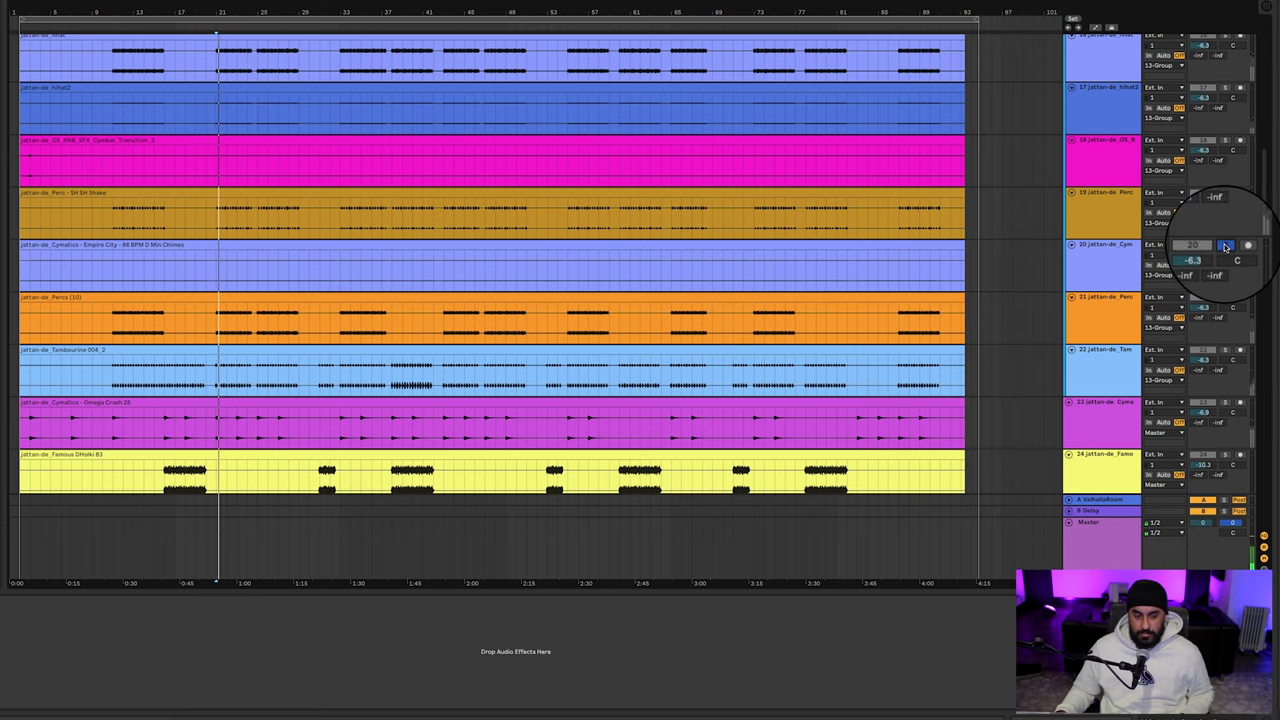
scroll(1225, 246, down, 6)
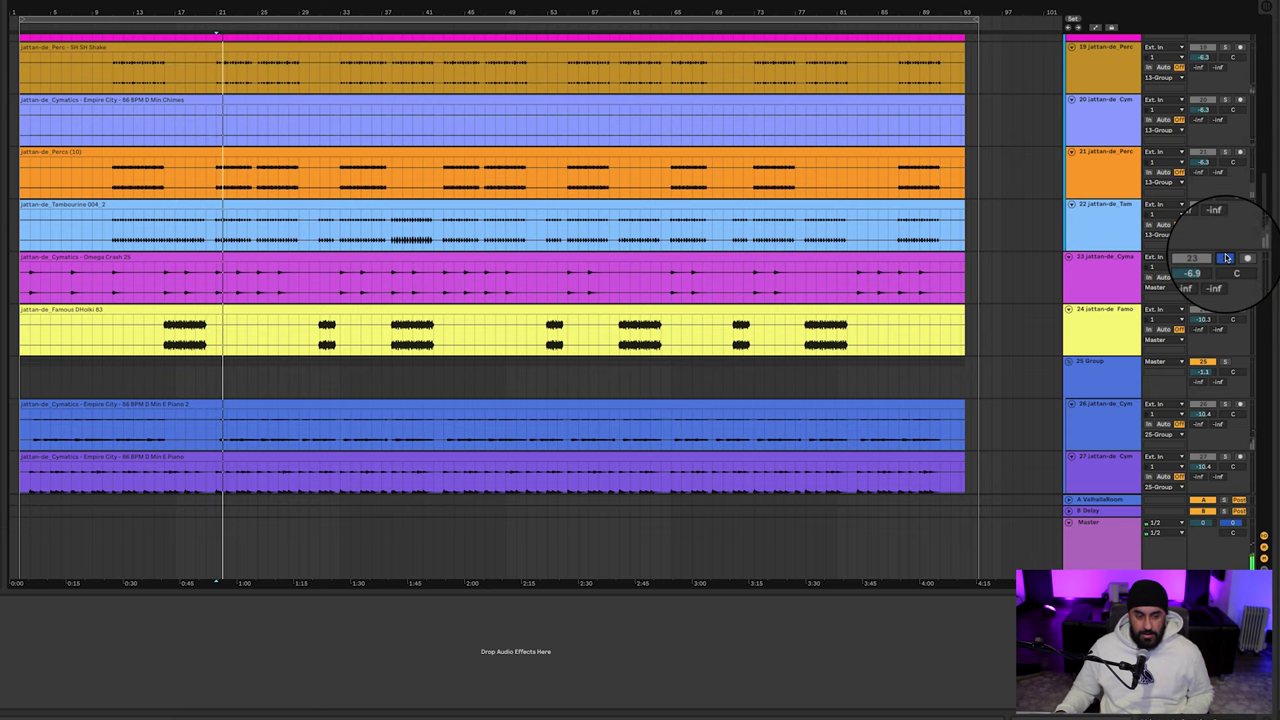
scroll(991, 109, up, 8)
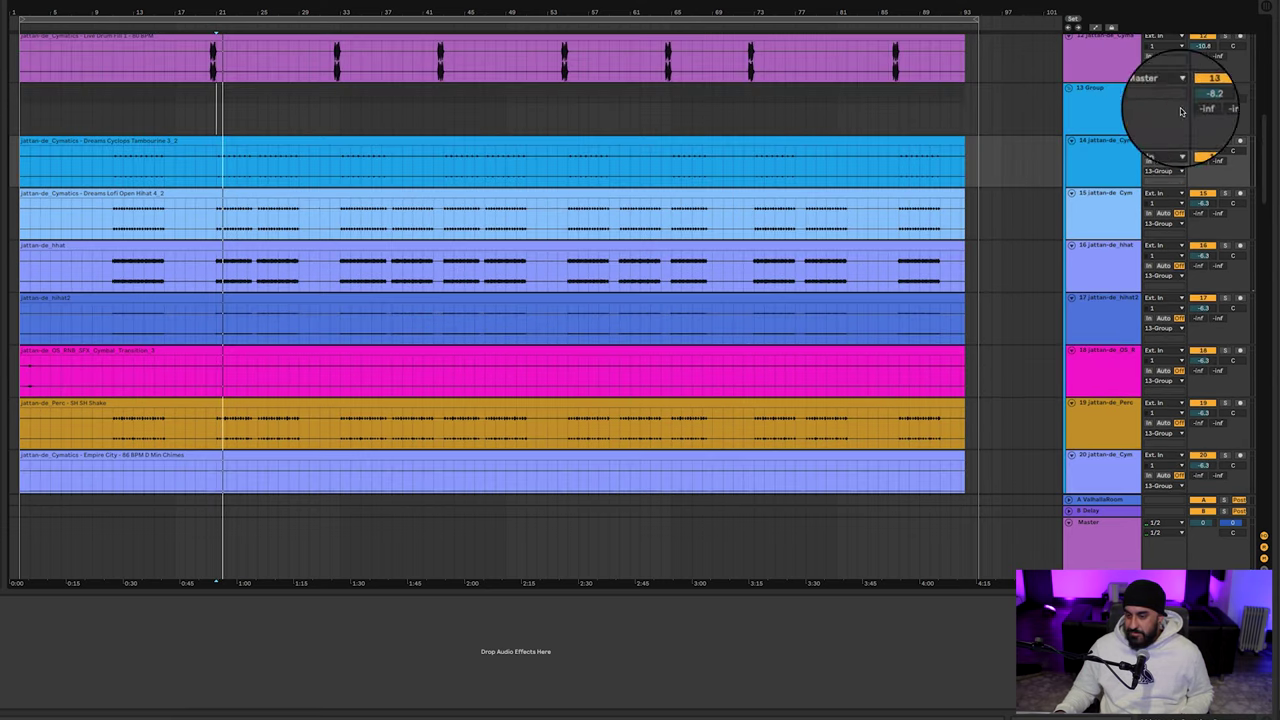
click(1226, 89)
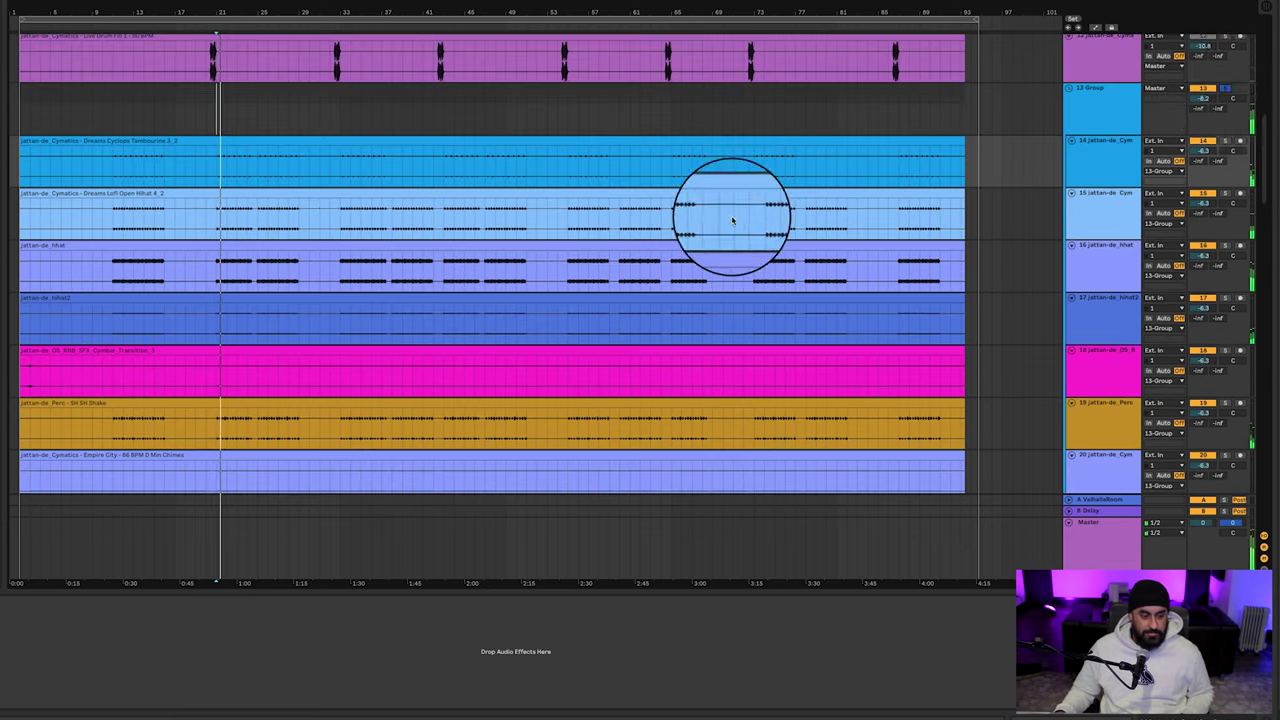
scroll(731, 217, down, 8)
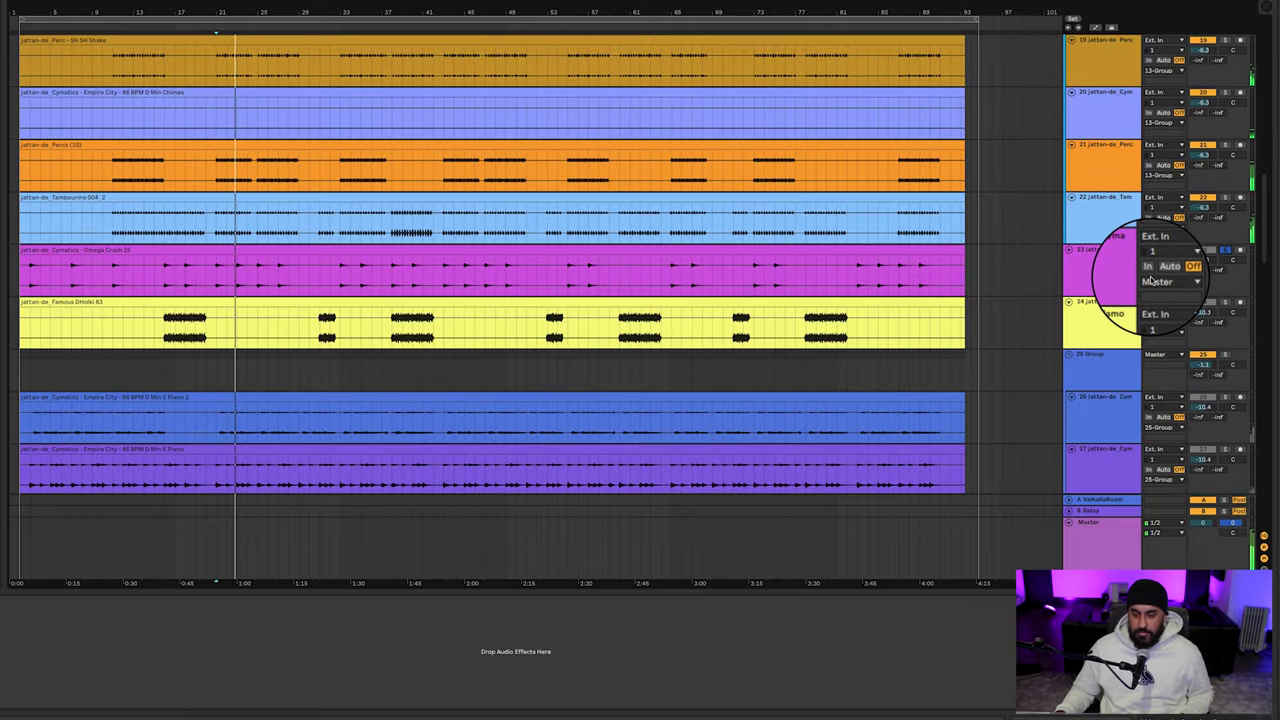
scroll(1150, 277, down, 2)
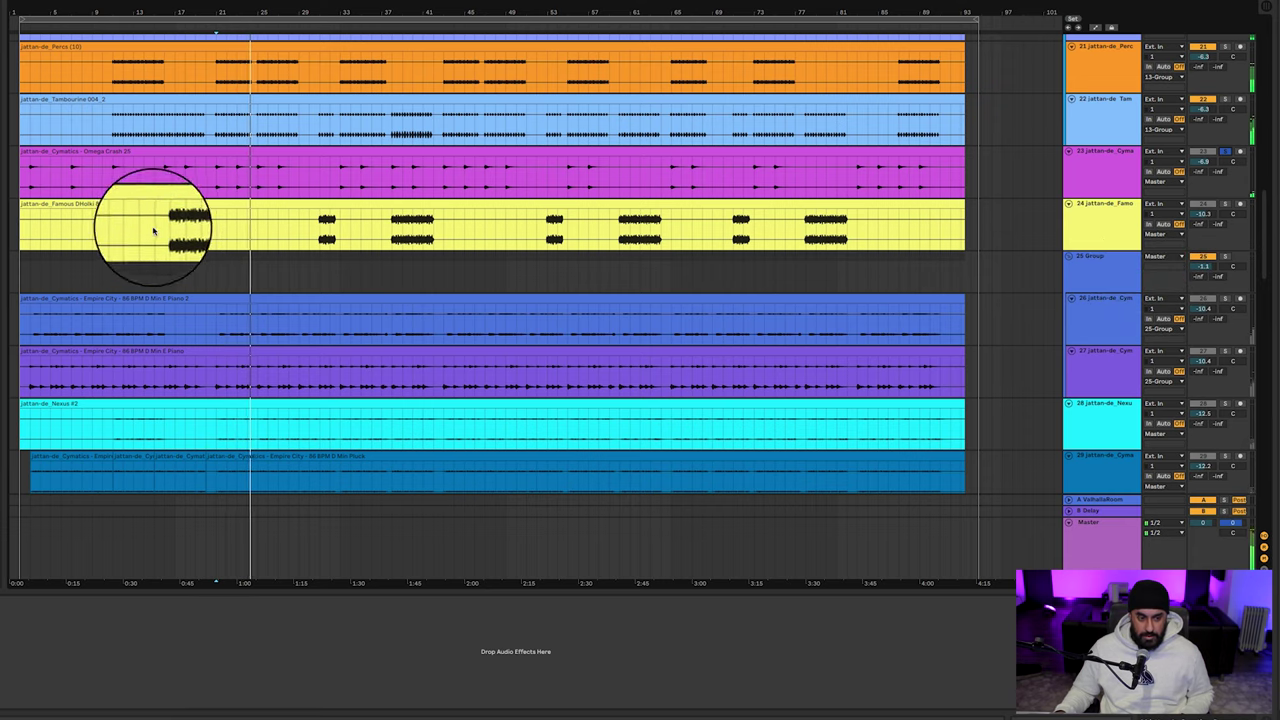
Set the start point near the Famous Dholki 83 clip and play from there
click(164, 229)
click(1114, 180)
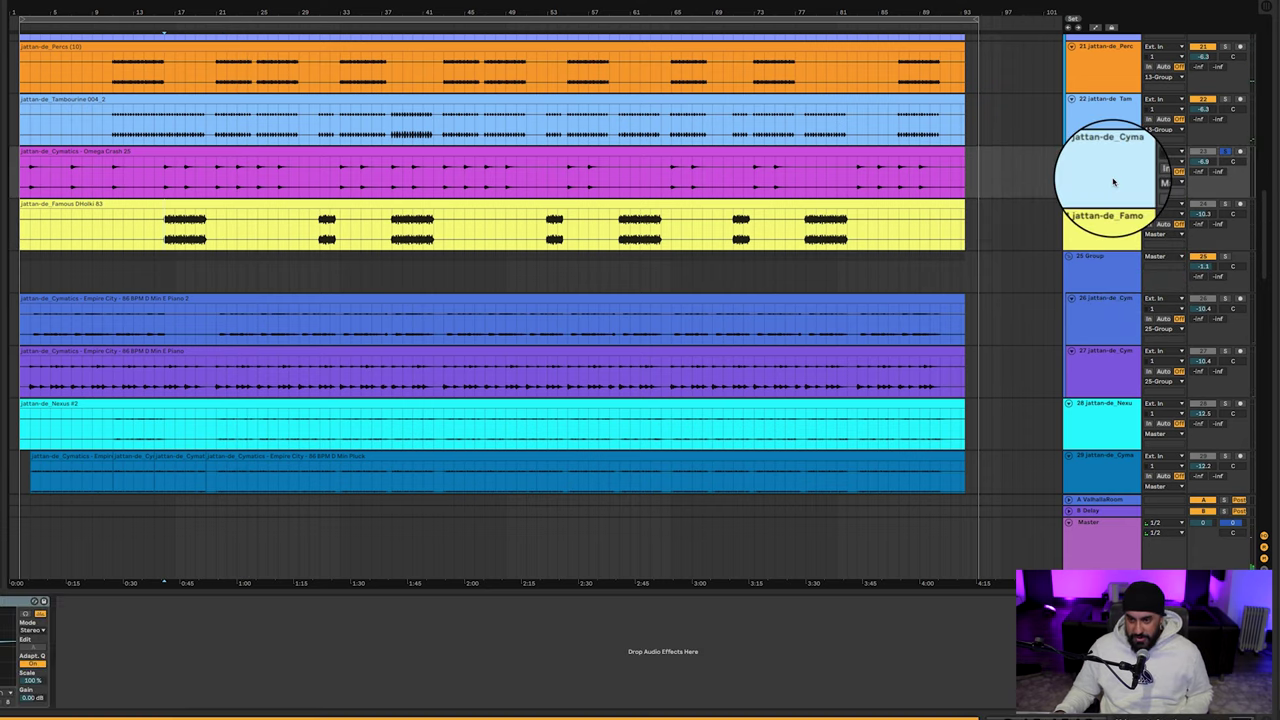
scroll(1118, 180, up, 10)
scroll(1118, 150, up, 1)
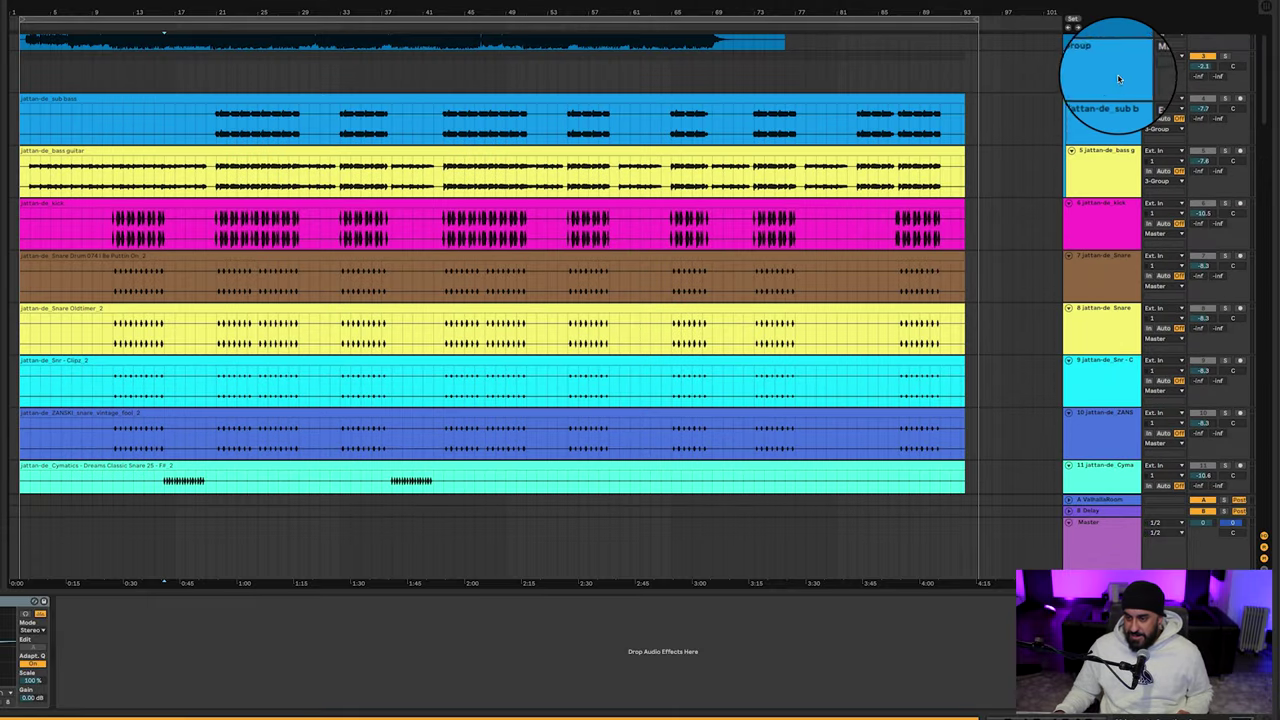
click(1118, 78)
key(space)
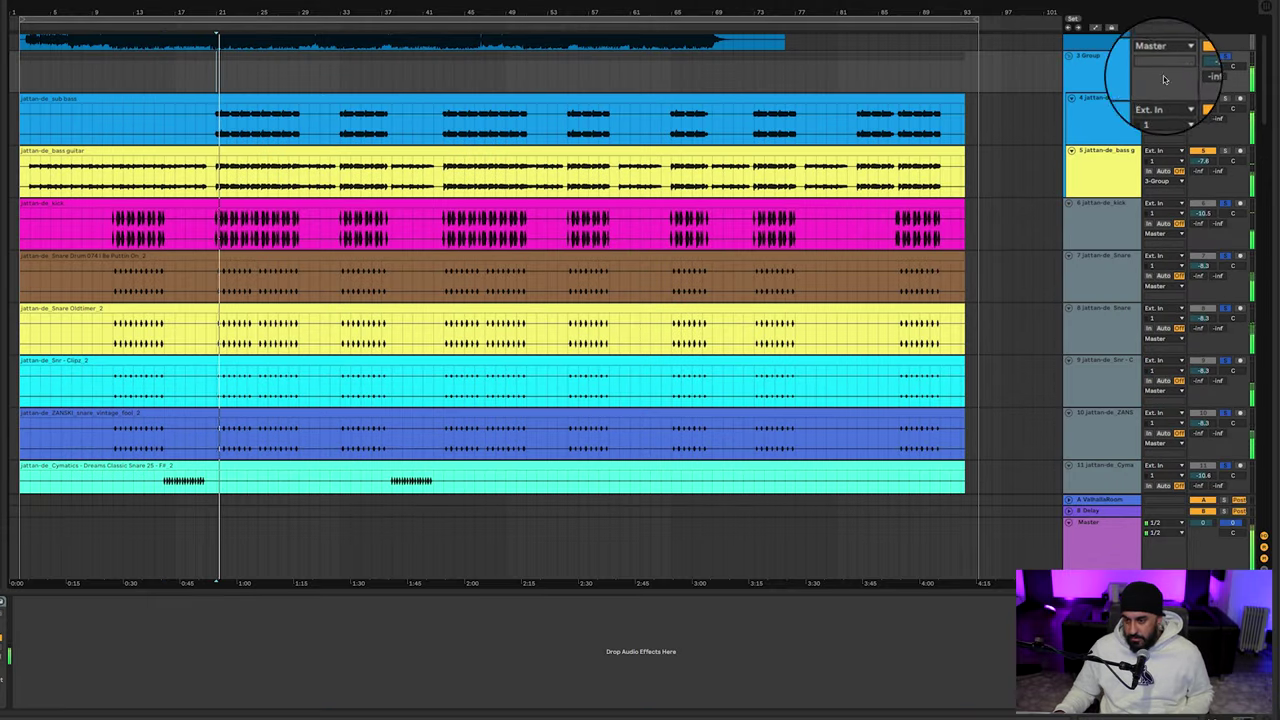
scroll(1140, 85, down, 10)
scroll(1141, 88, up, 5)
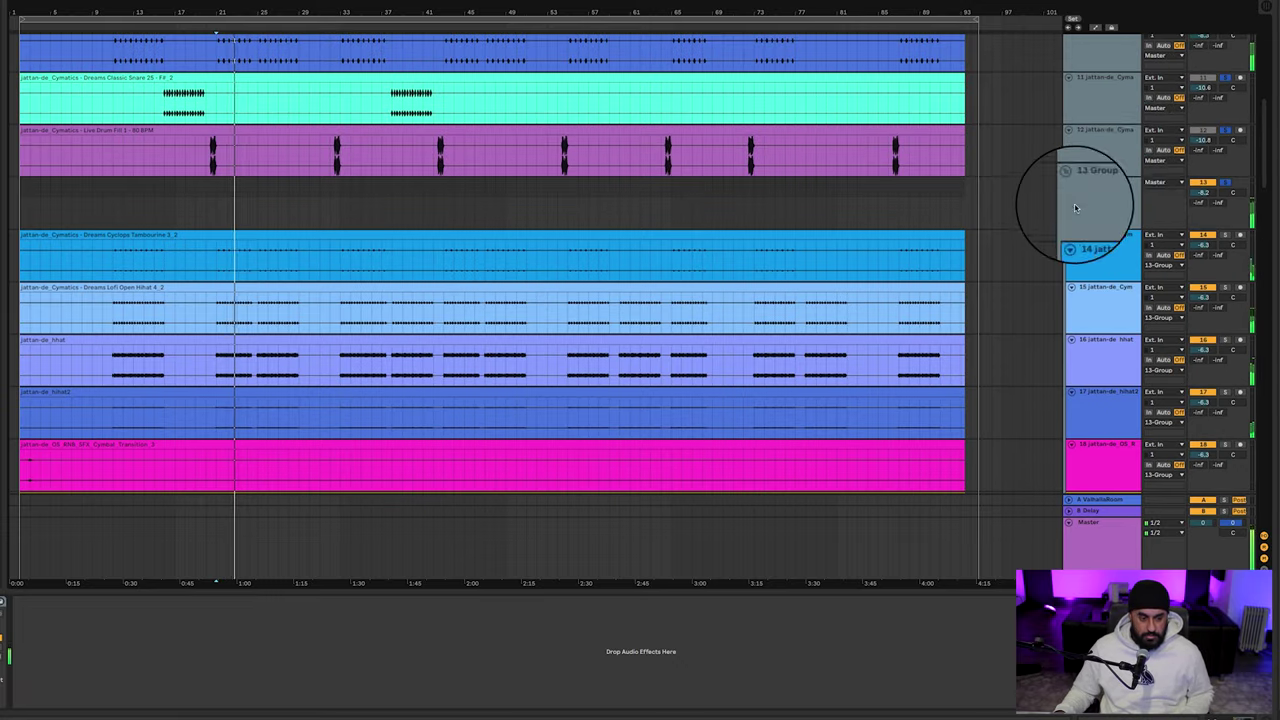
scroll(1076, 208, down, 12)
scroll(1076, 208, down, 9)
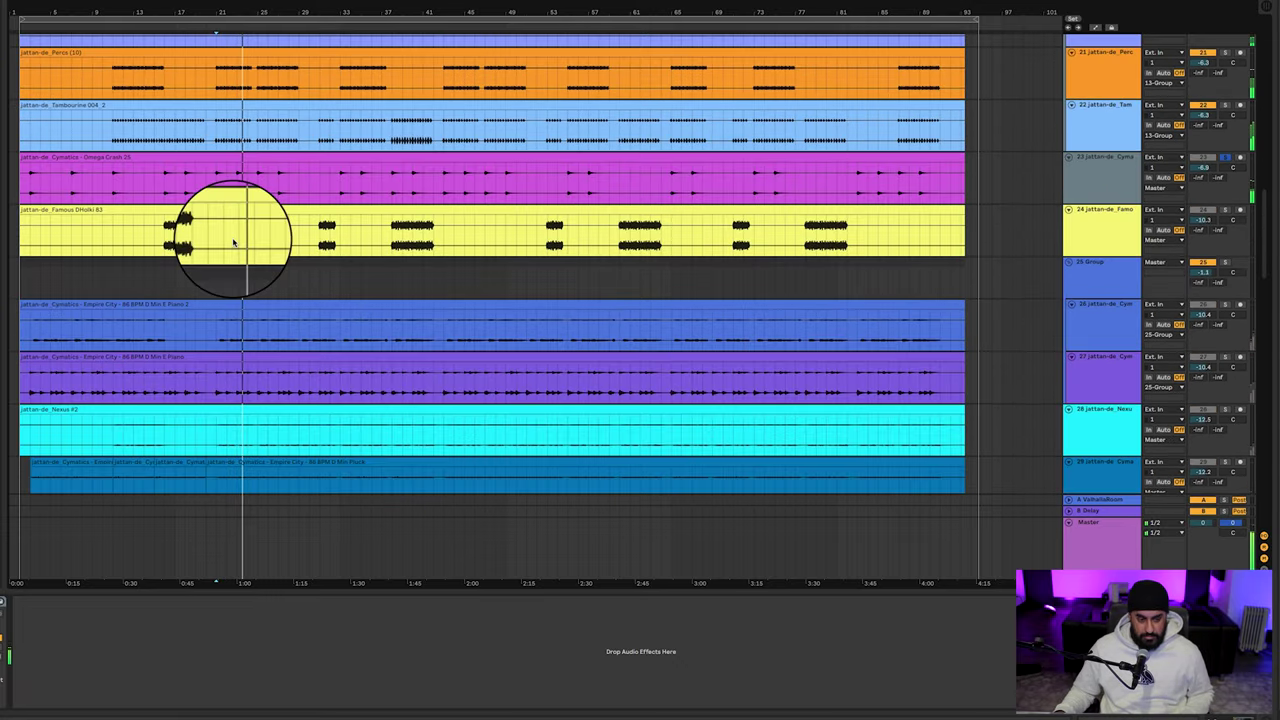
Solo the Famous Dholki 83 track and play it from just before the first hit
click(212, 244)
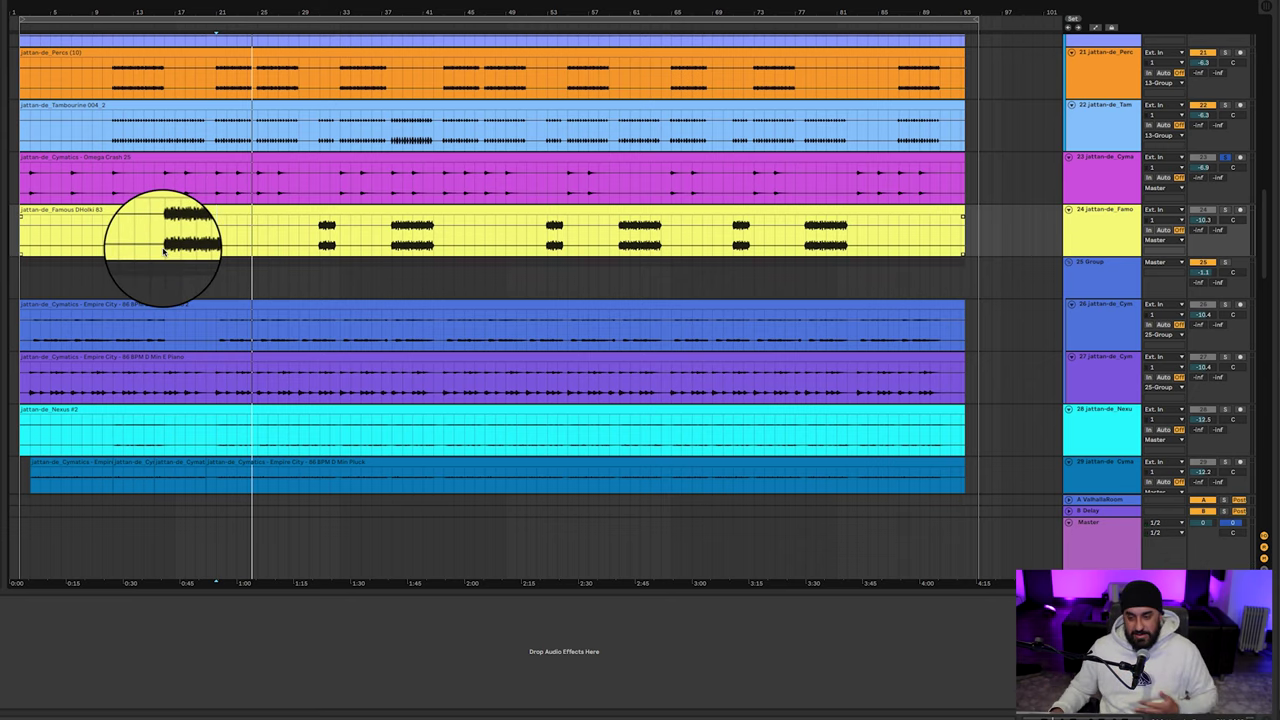
click(165, 250)
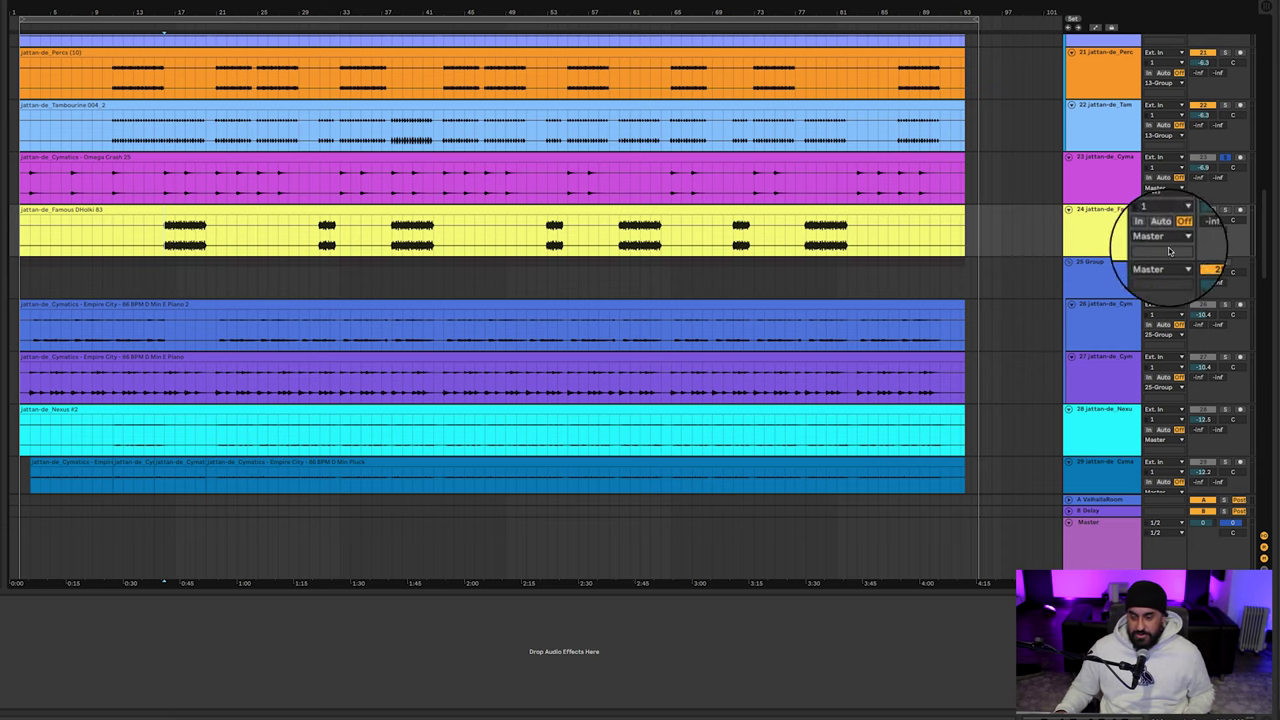
click(1226, 210)
key(space)
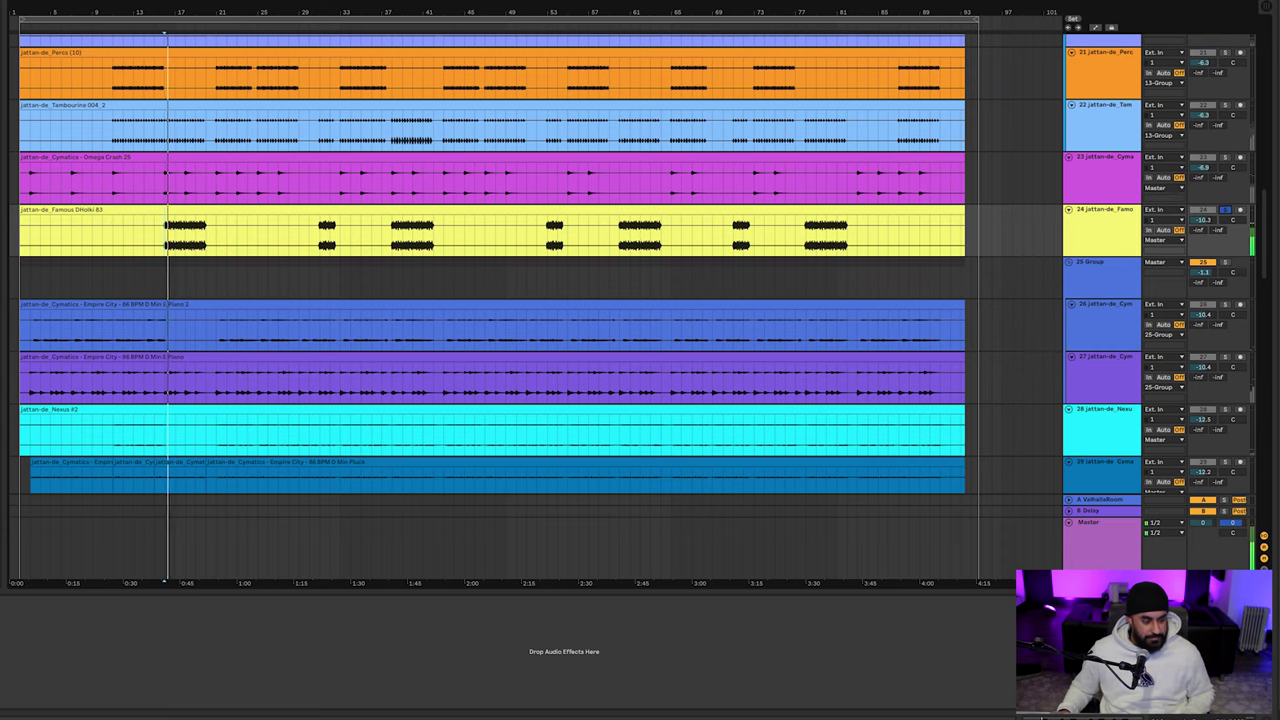
Inspect the dholki's L1 Limiter Threshold and Out Ceiling, then close the limiter
key(super+alt+p)
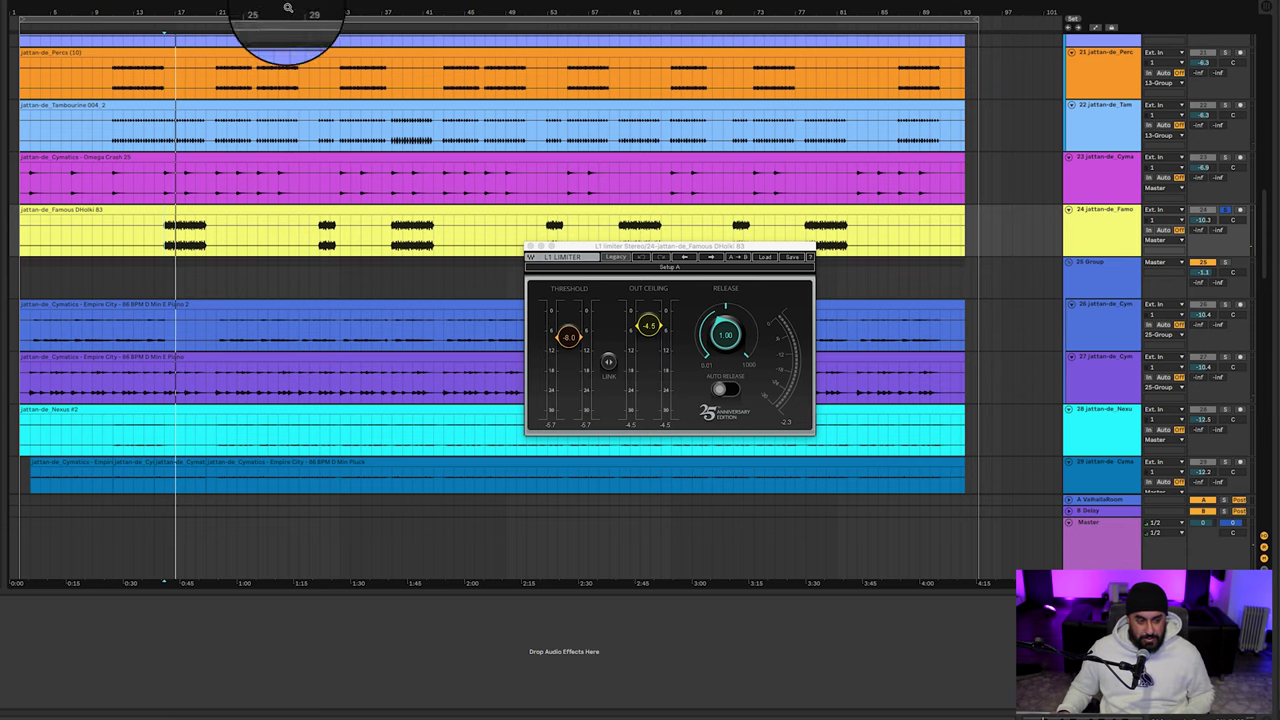
drag(170, 238, 196, 240)
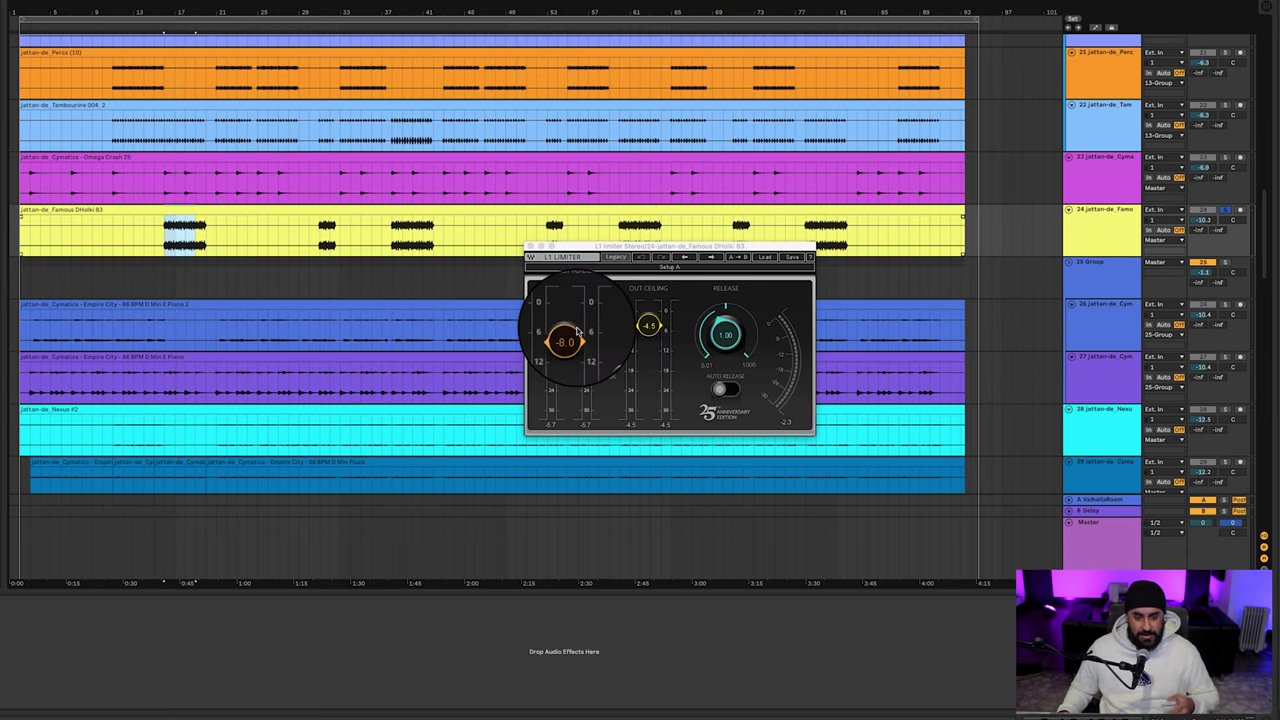
click(532, 245)
scroll(1187, 272, down, 3)
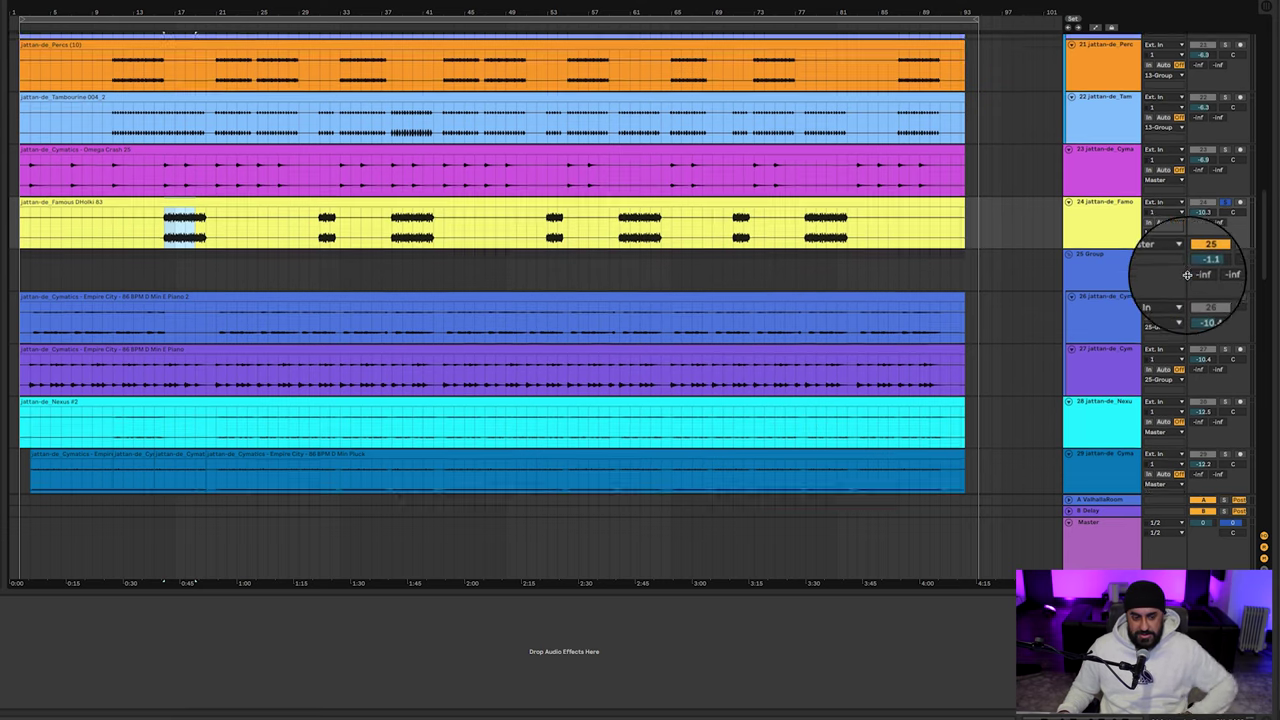
Solo the 25 Group, then the Empire City piano track 26, from the group's start position
click(42, 200)
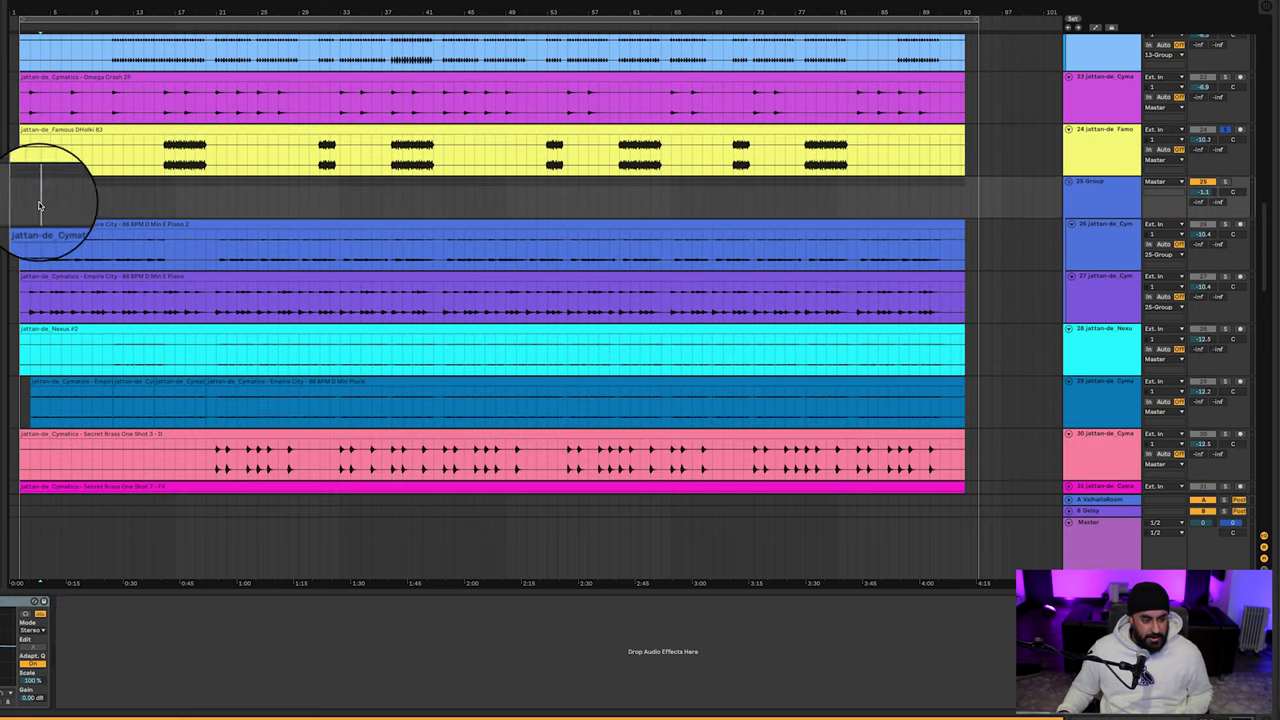
scroll(200, 170, down, 2)
click(212, 151)
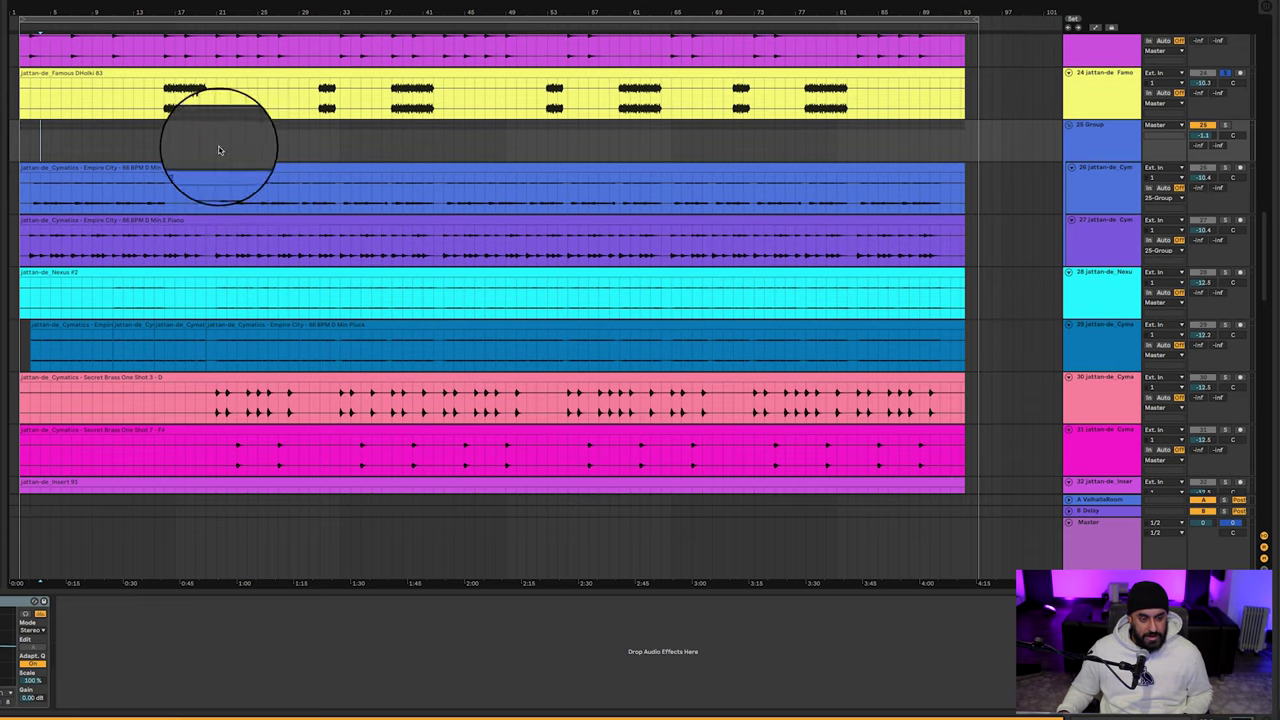
click(1122, 200)
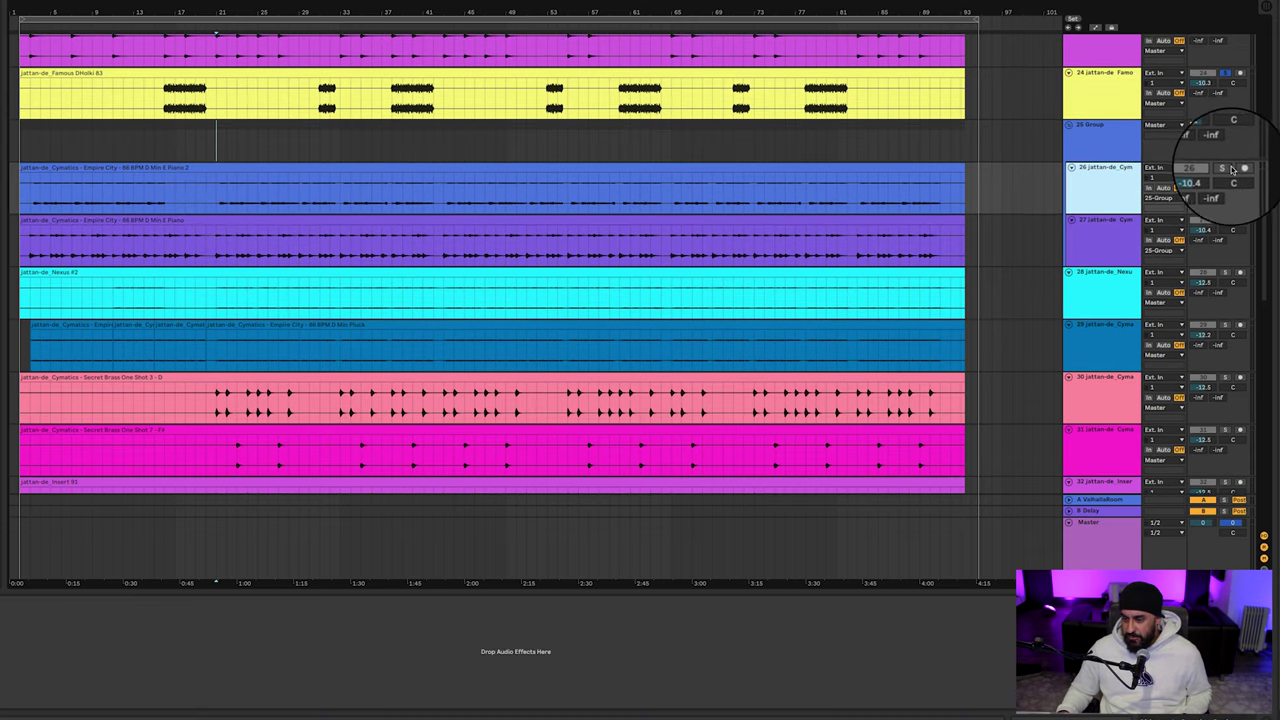
click(1225, 124)
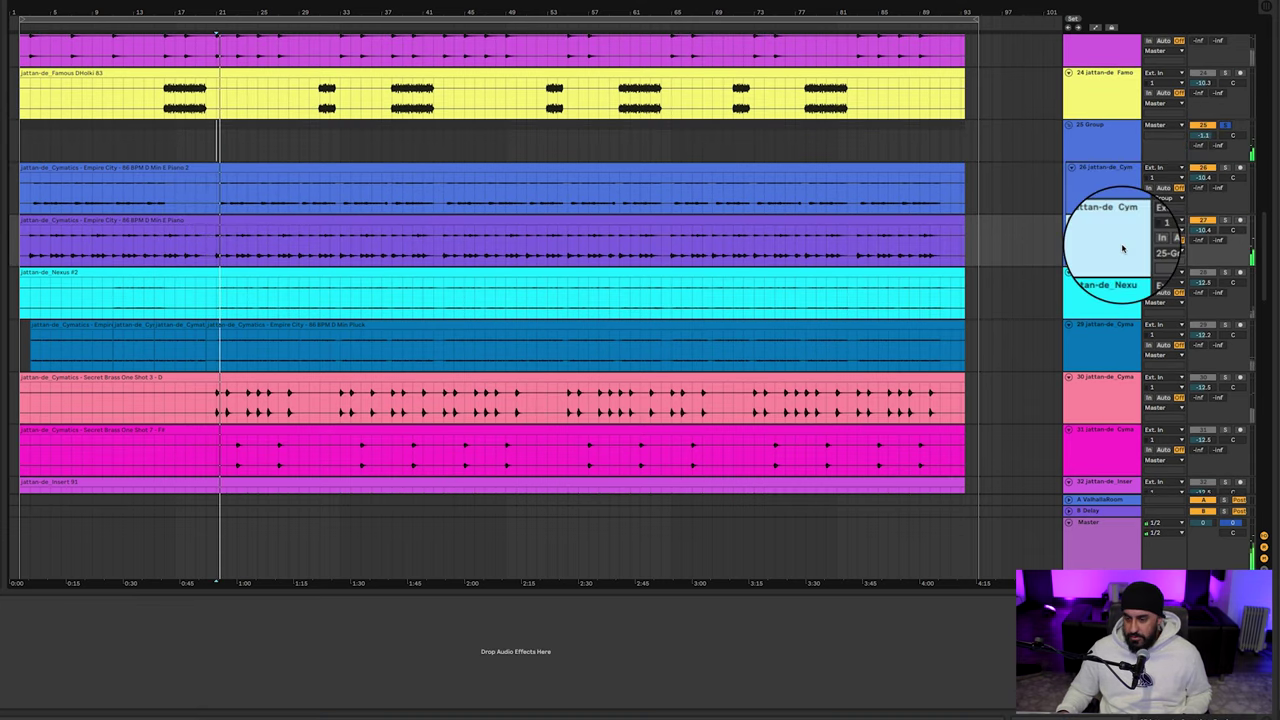
click(1122, 200)
click(1227, 221)
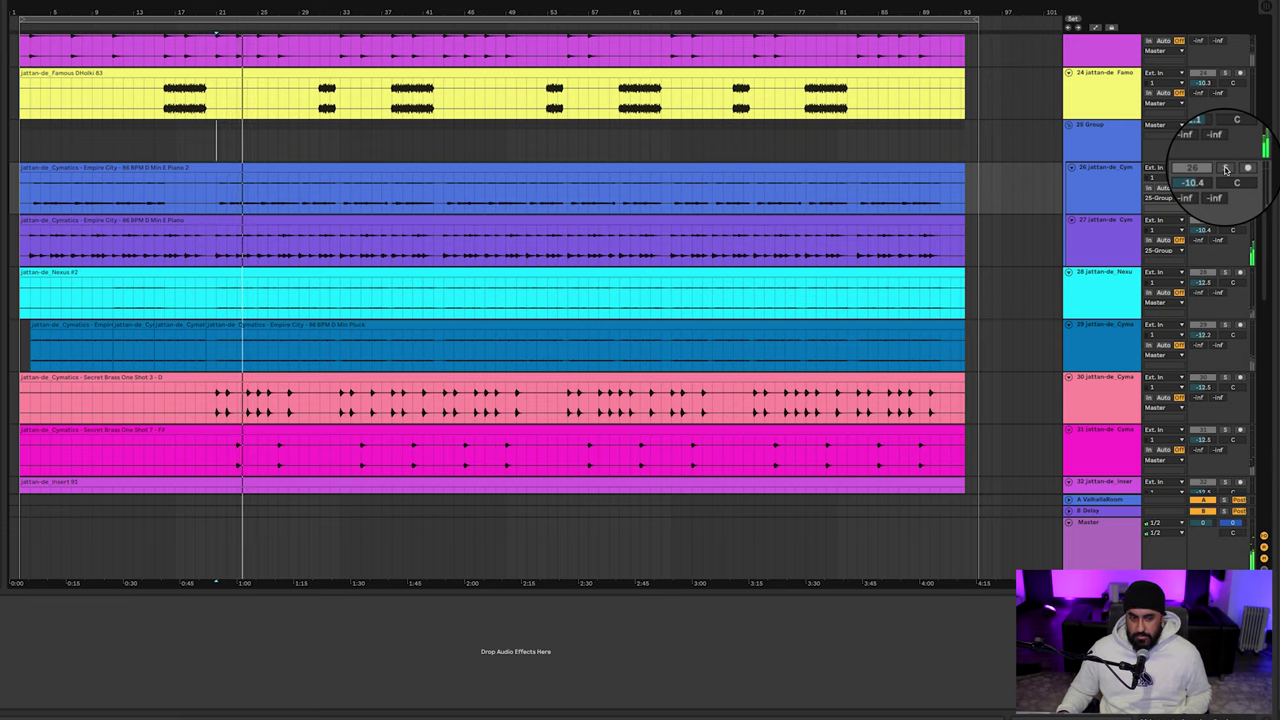
click(1225, 168)
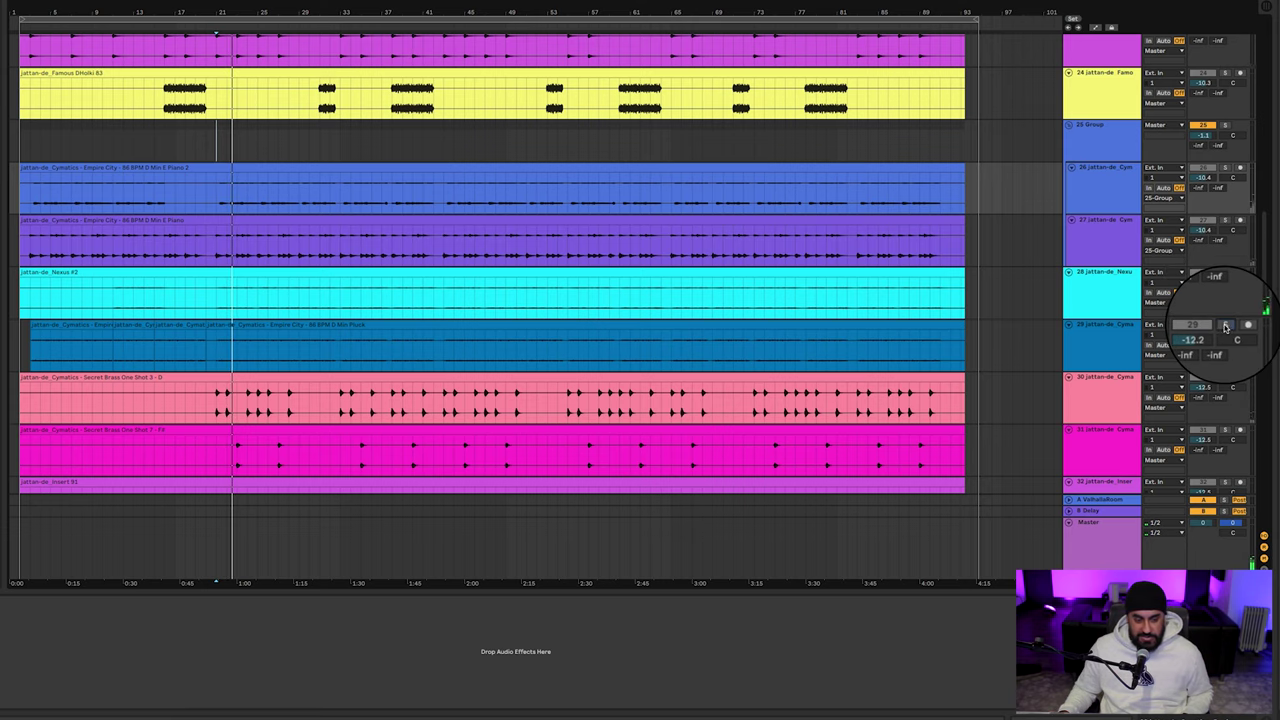
Solo the Insert 91 track and play from the brass clip
key(space)
scroll(686, 263, down, 3)
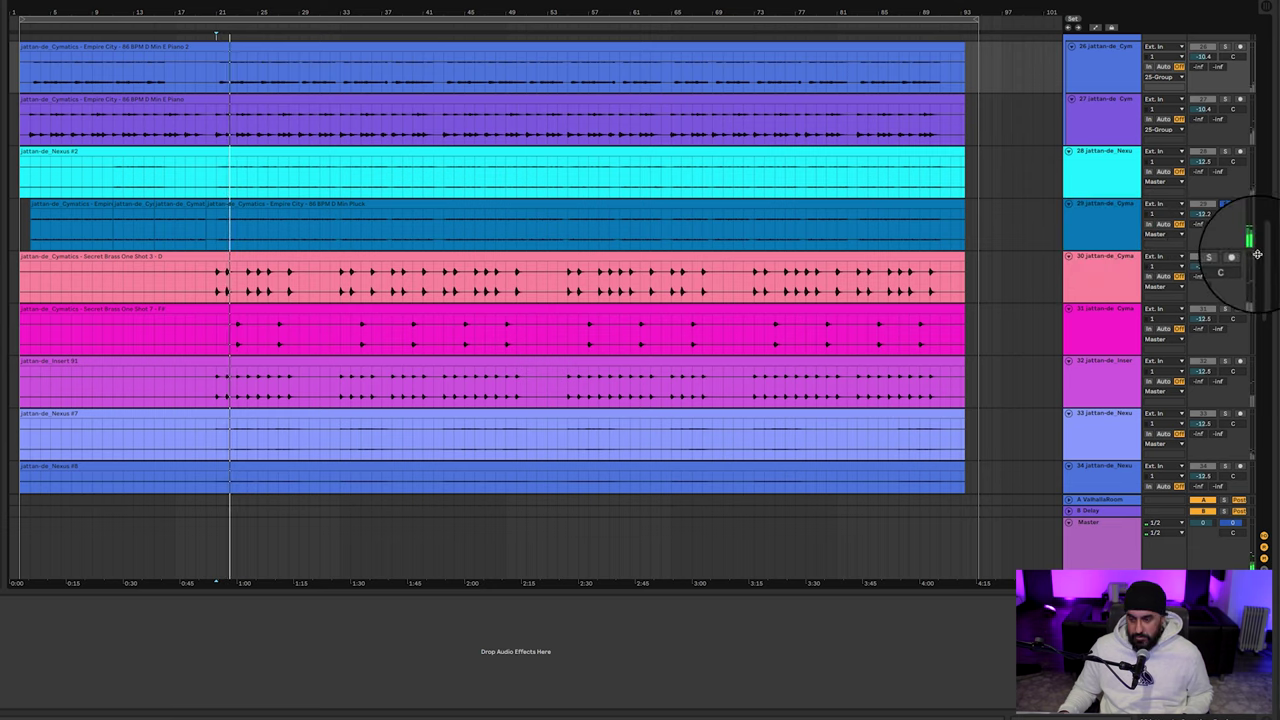
click(1224, 361)
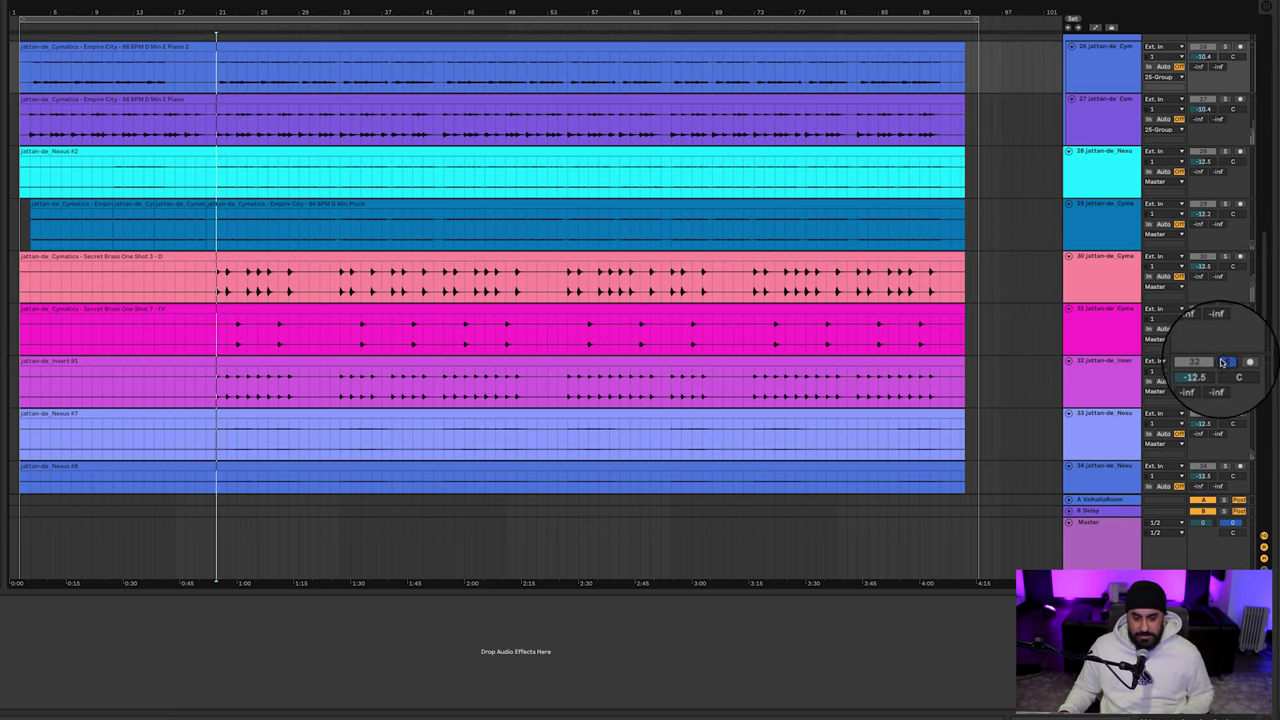
click(246, 331)
key(space)
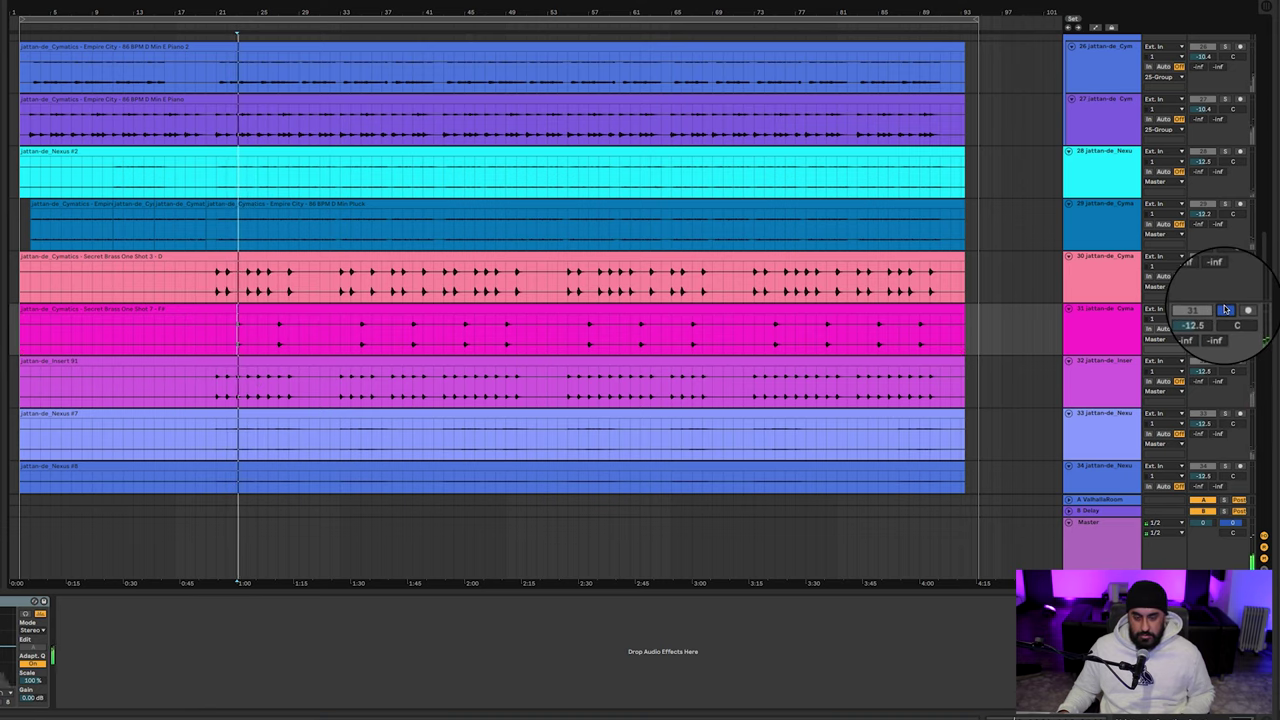
Set the start on Nexus #7 and play with Nexus #8 track 34 soloed
scroll(1075, 357, down, 5)
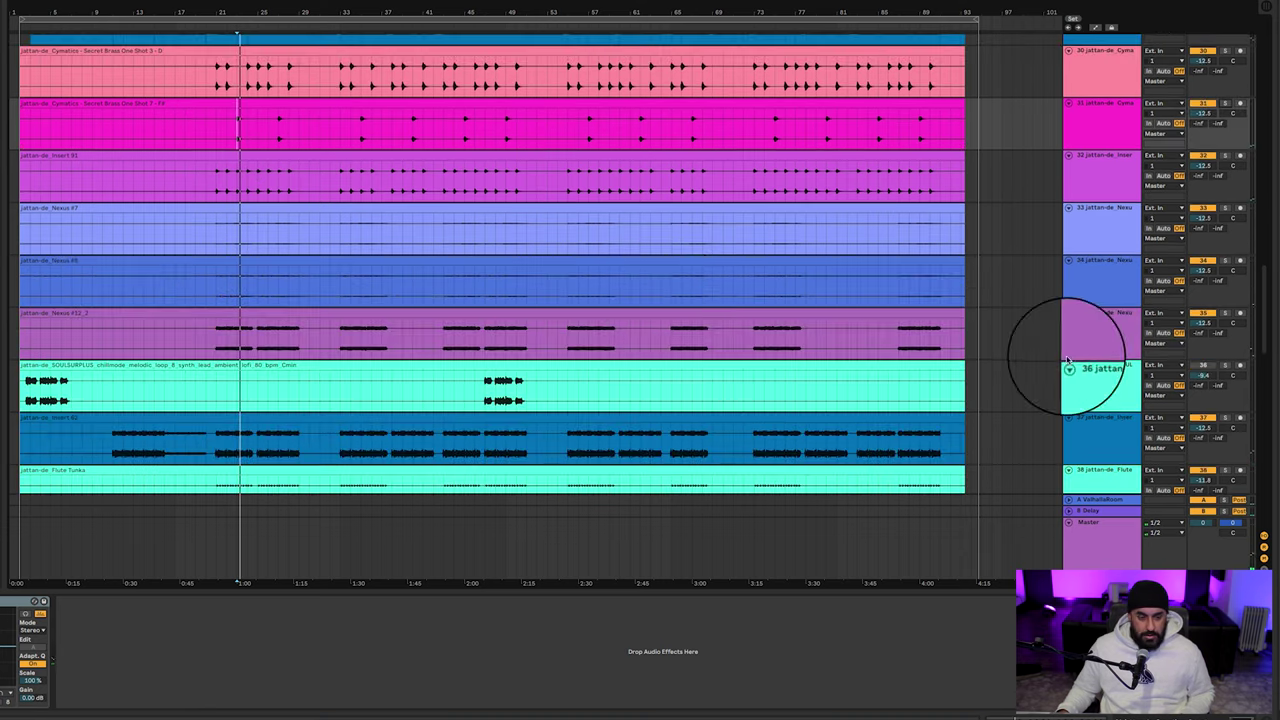
click(214, 228)
key(space)
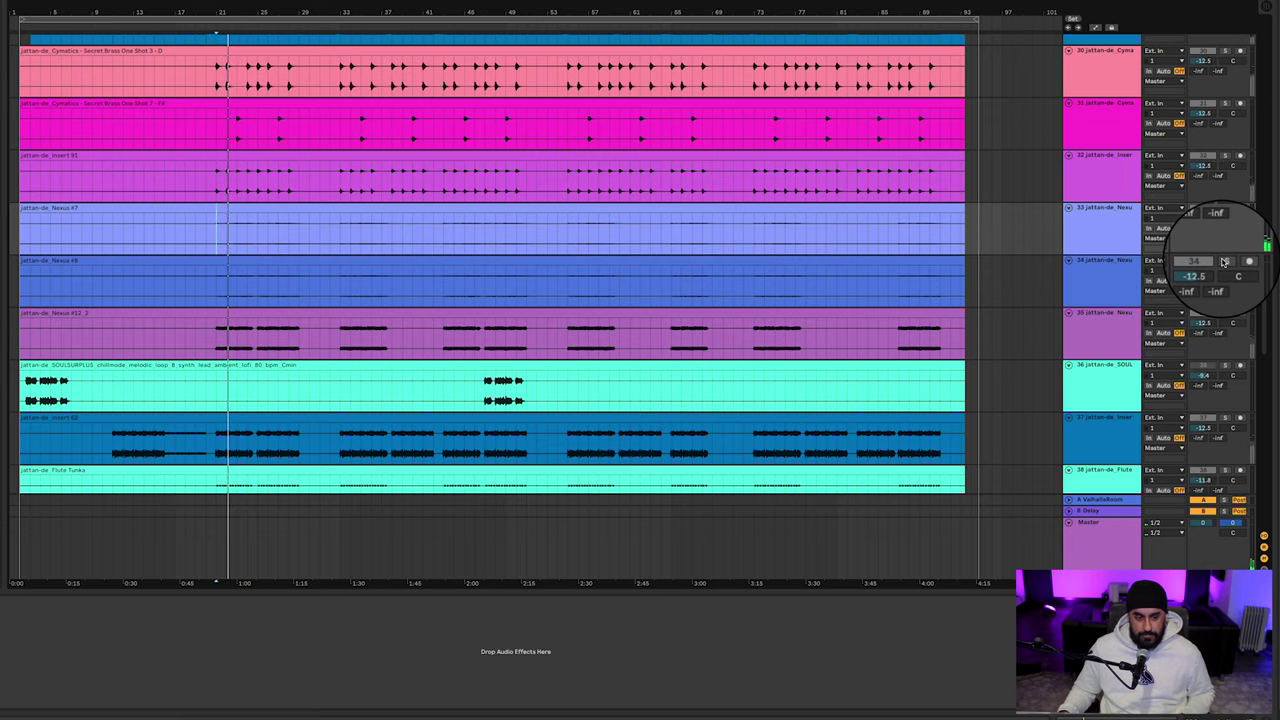
click(1224, 262)
key(space)
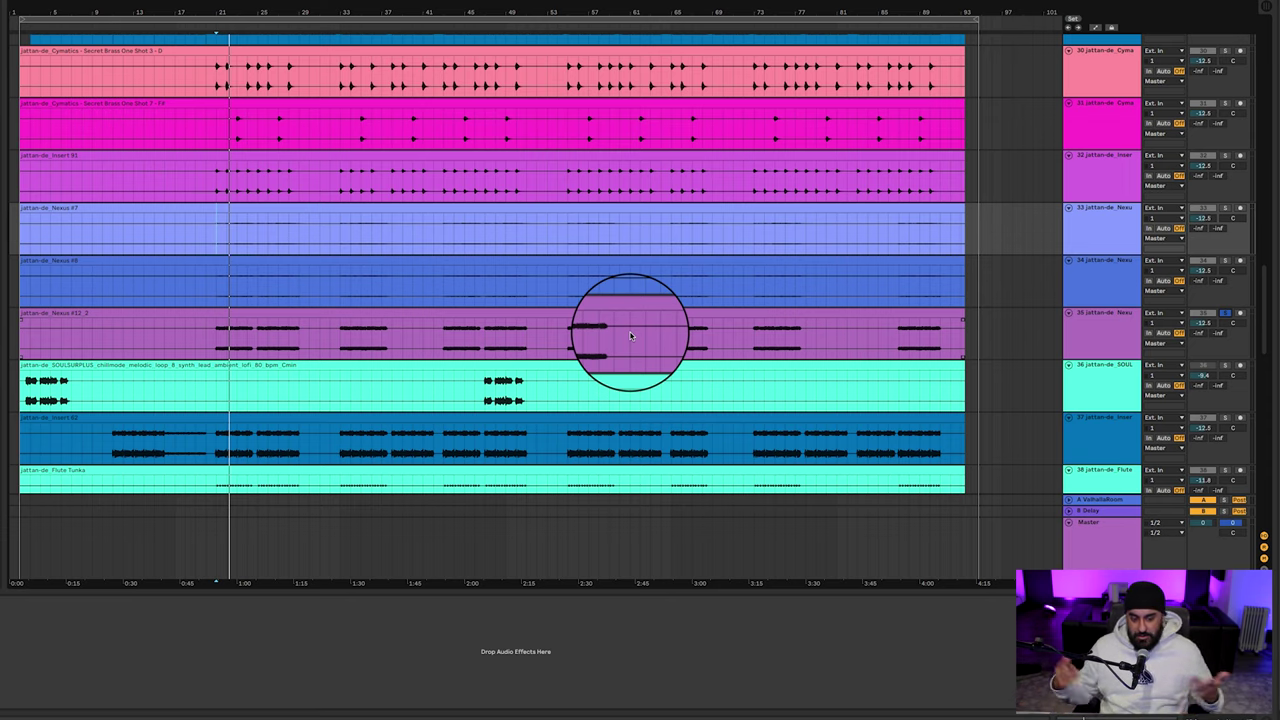
Move the playback start along Insert 82 and select the Flute Tunka track
scroll(1114, 286, down, 3)
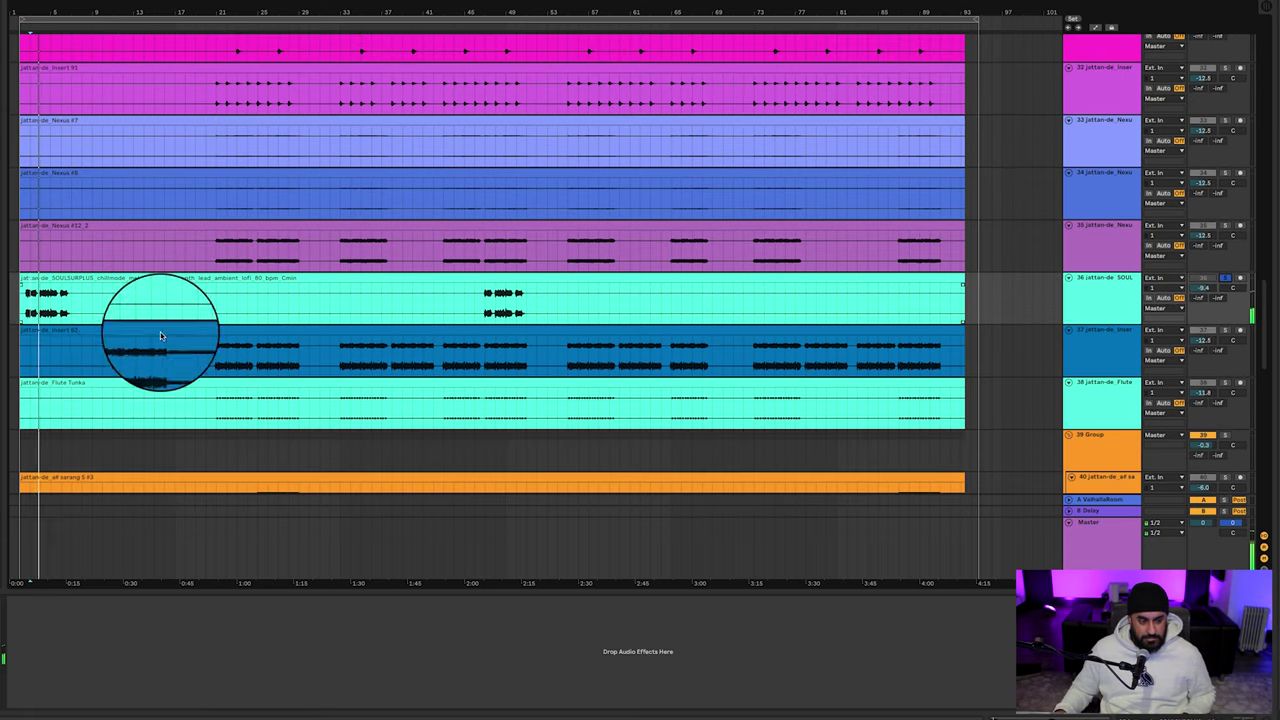
click(113, 350)
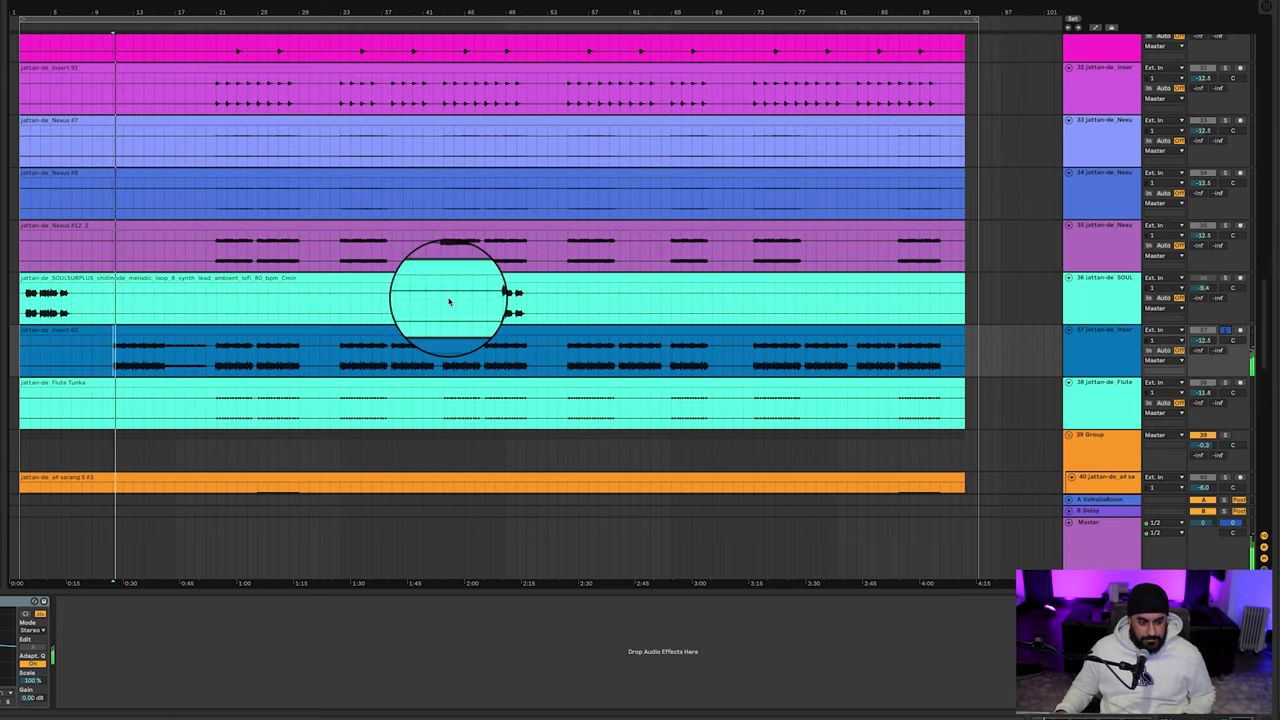
scroll(443, 299, down, 3)
click(218, 237)
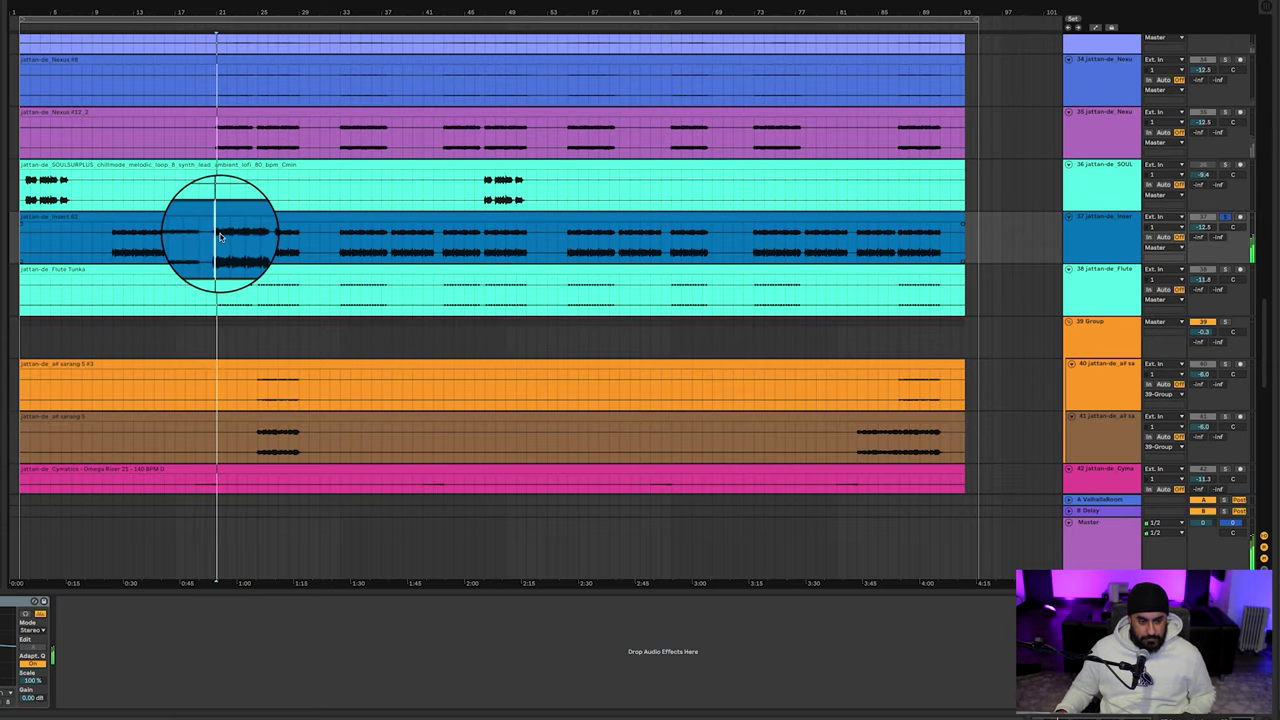
click(221, 291)
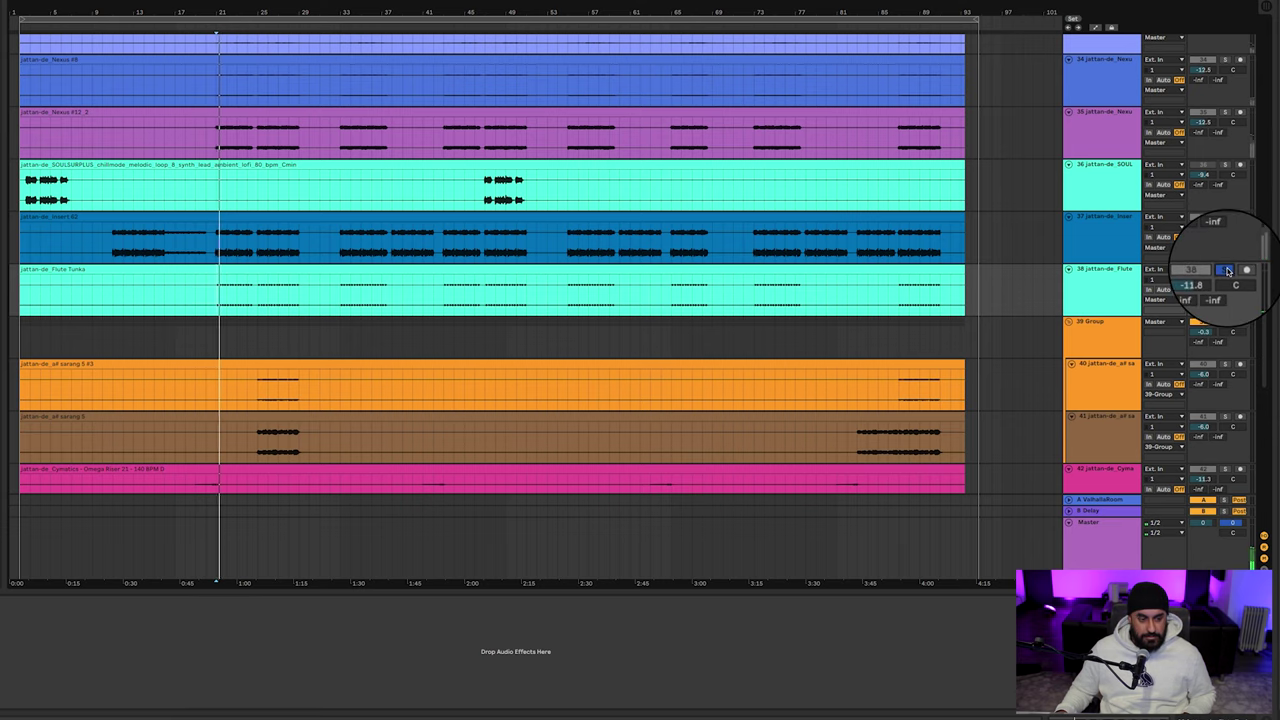
scroll(214, 286, down, 3)
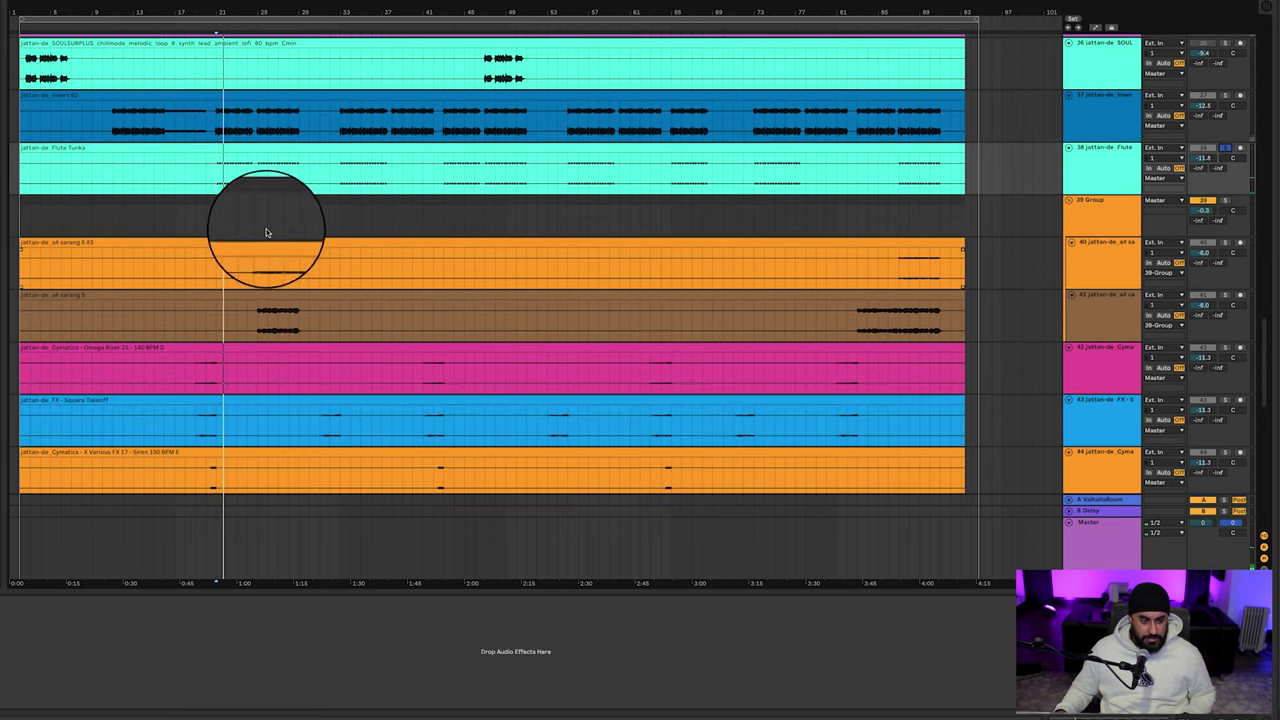
Solo Group track 39, then select the Omega Riser and move on to the Square Takeoff FX track
click(257, 224)
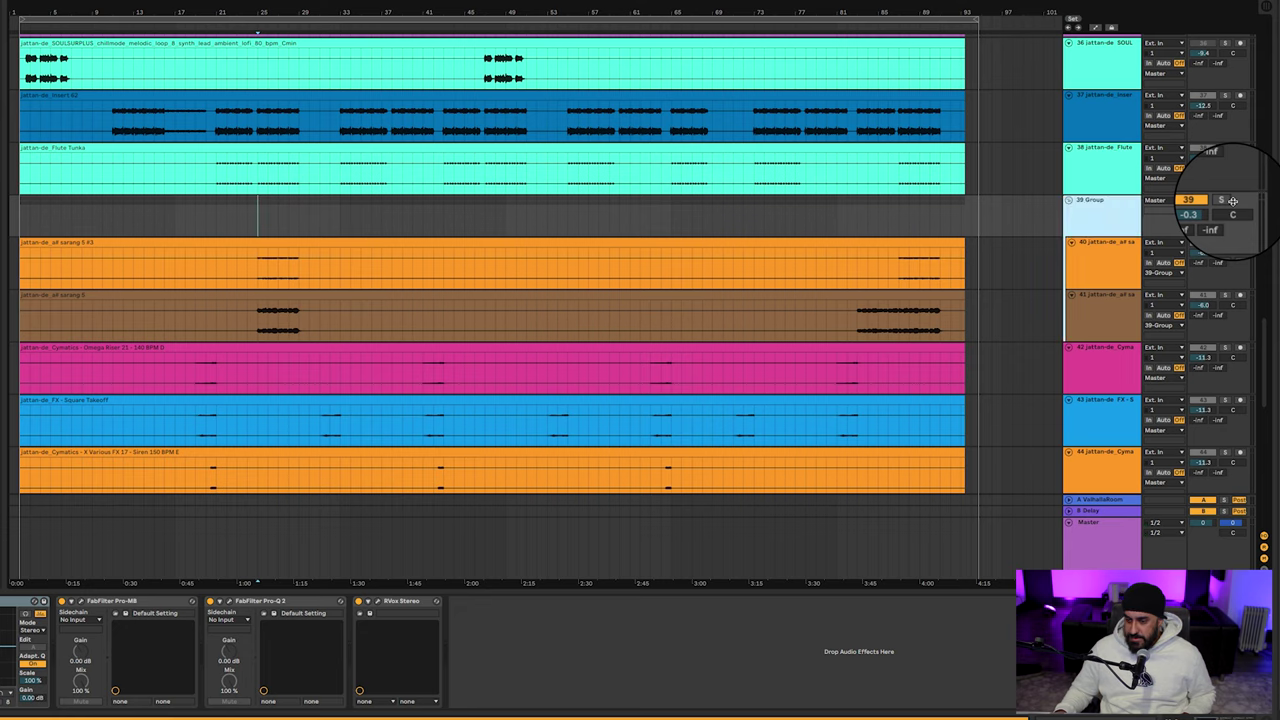
click(1227, 201)
scroll(1228, 201, down, 3)
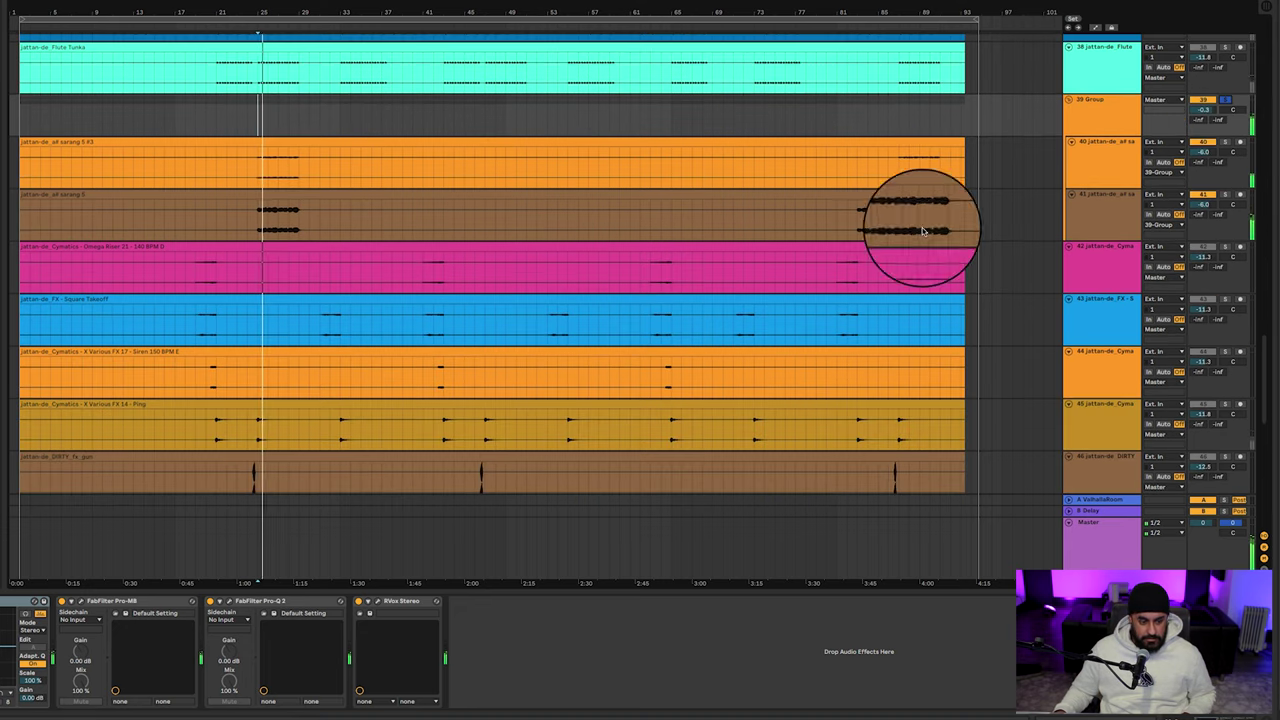
click(198, 272)
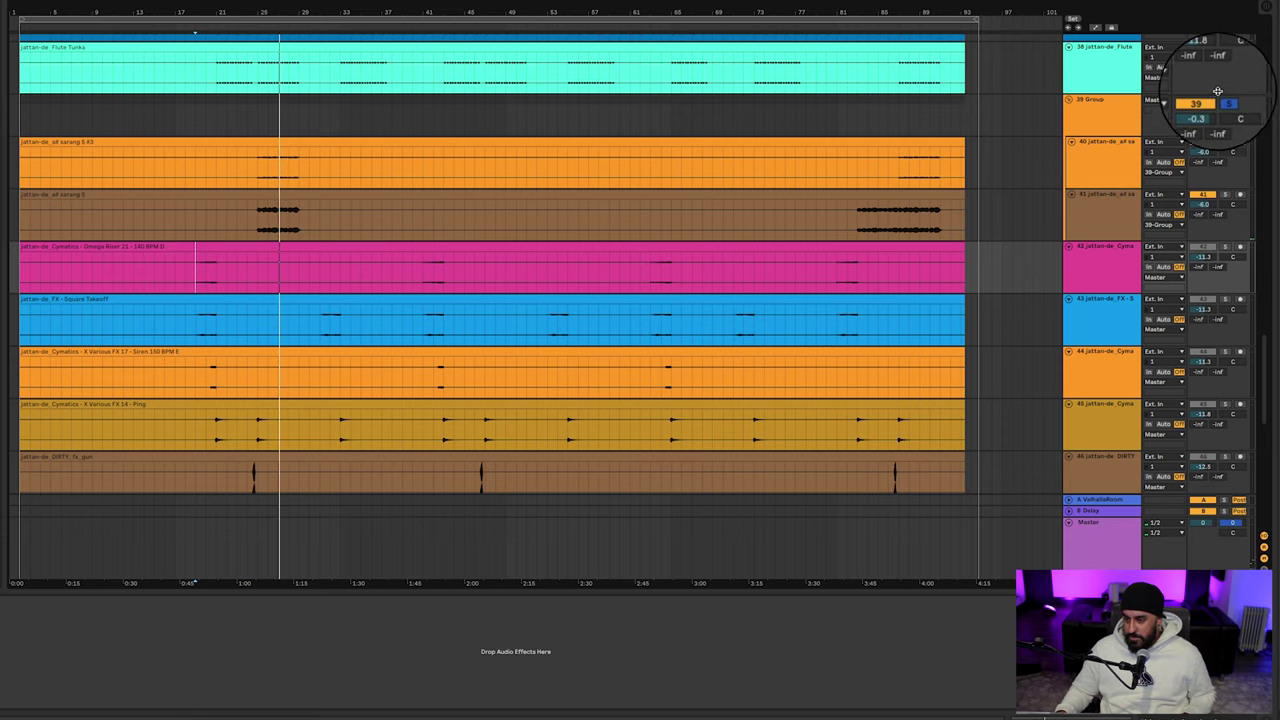
click(1105, 205)
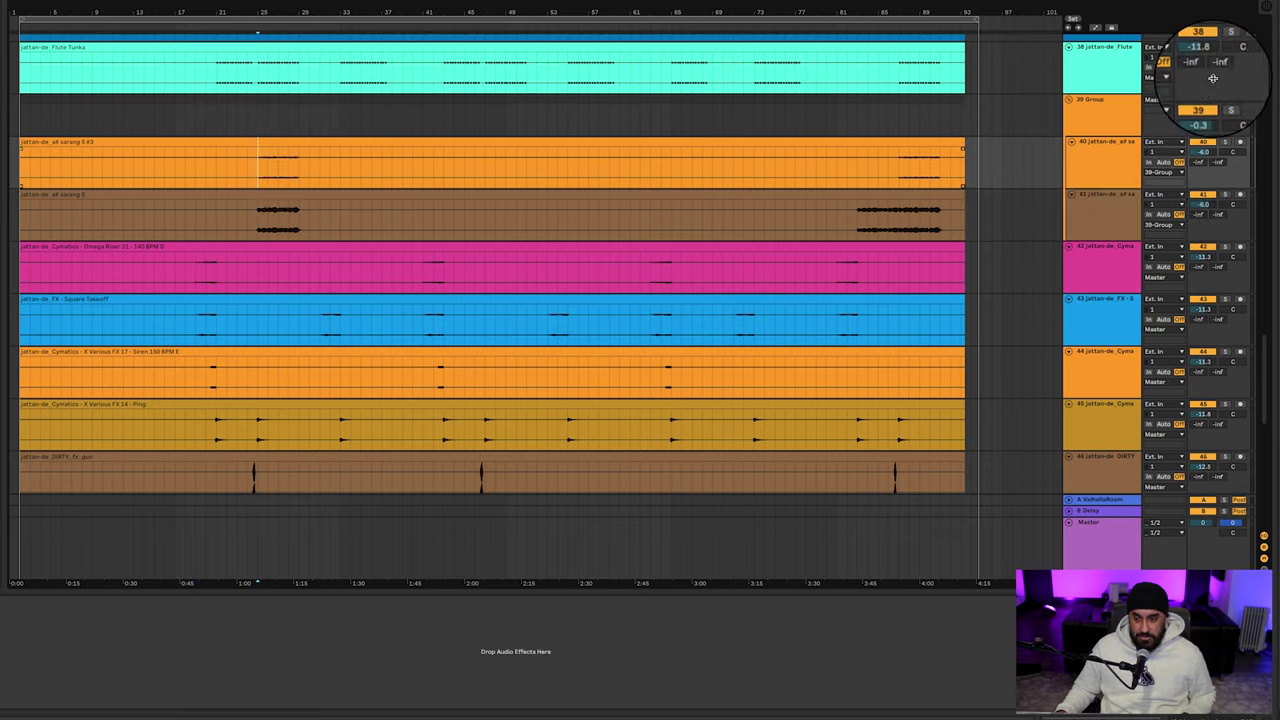
scroll(371, 251, down, 5)
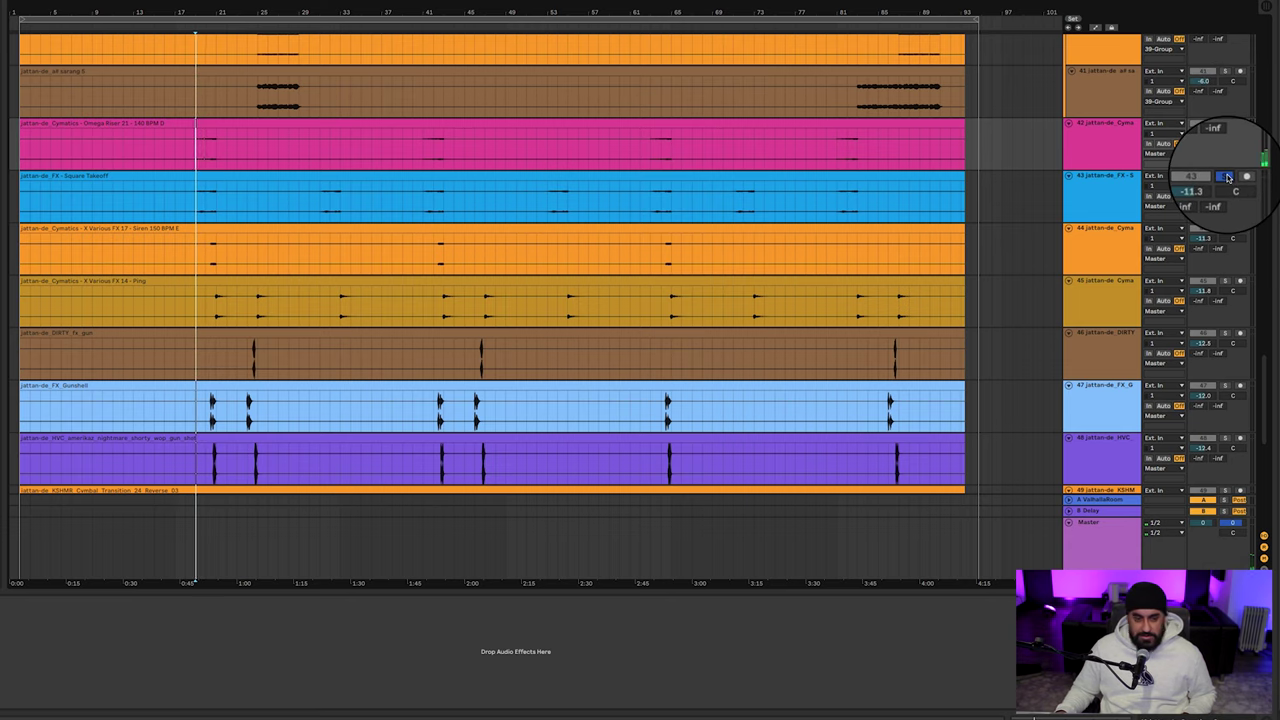
Solo the Siren, Ping, Gunshell and HVC gun shot FX tracks (44–48) in turn
click(199, 263)
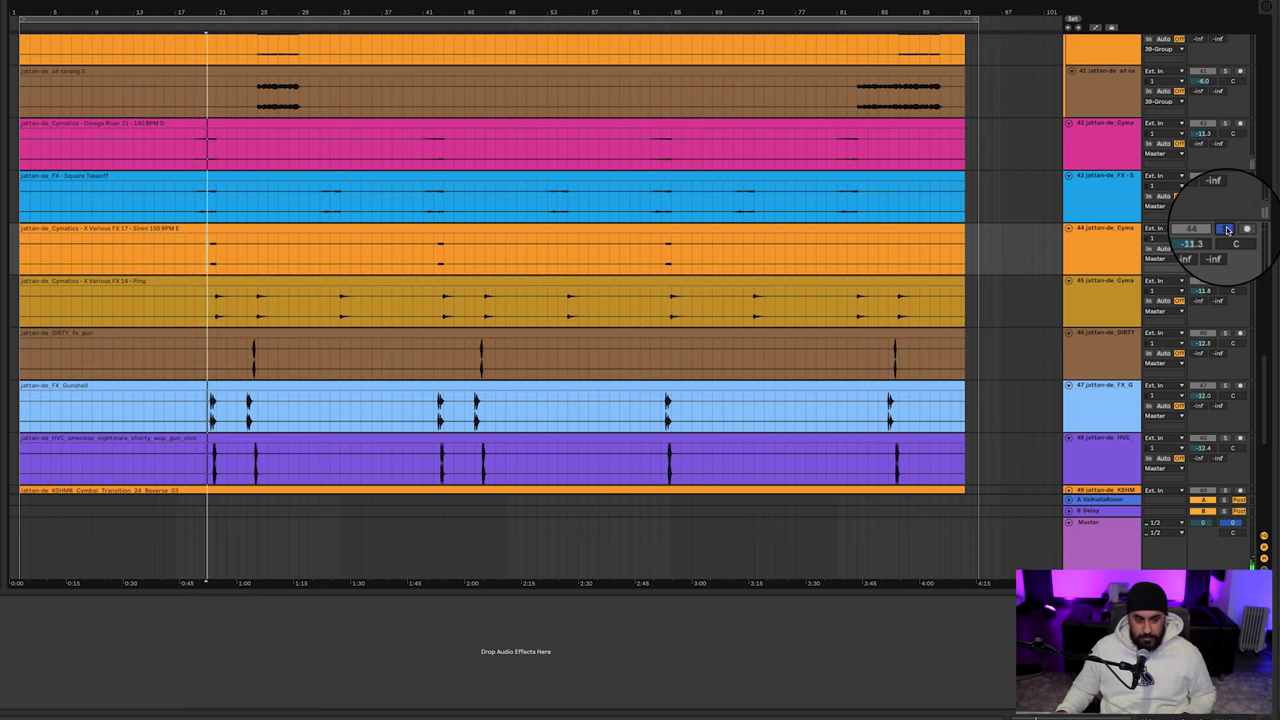
scroll(274, 206, down, 3)
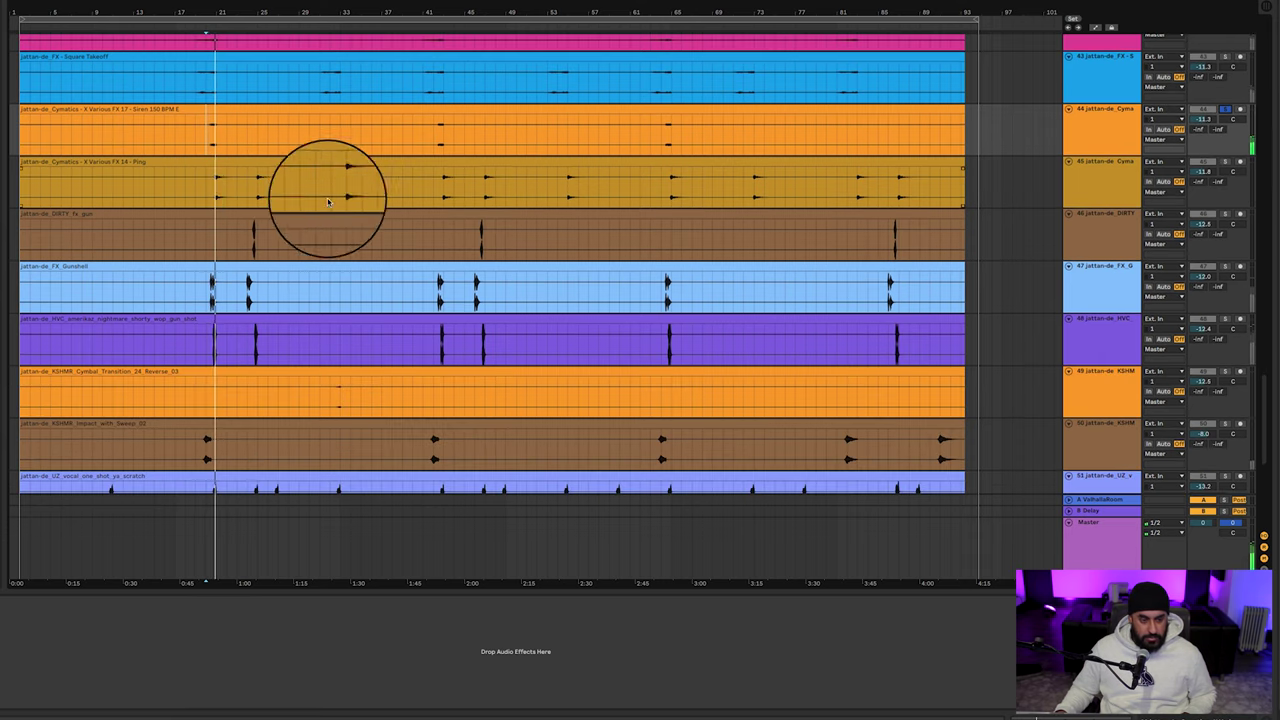
click(1225, 161)
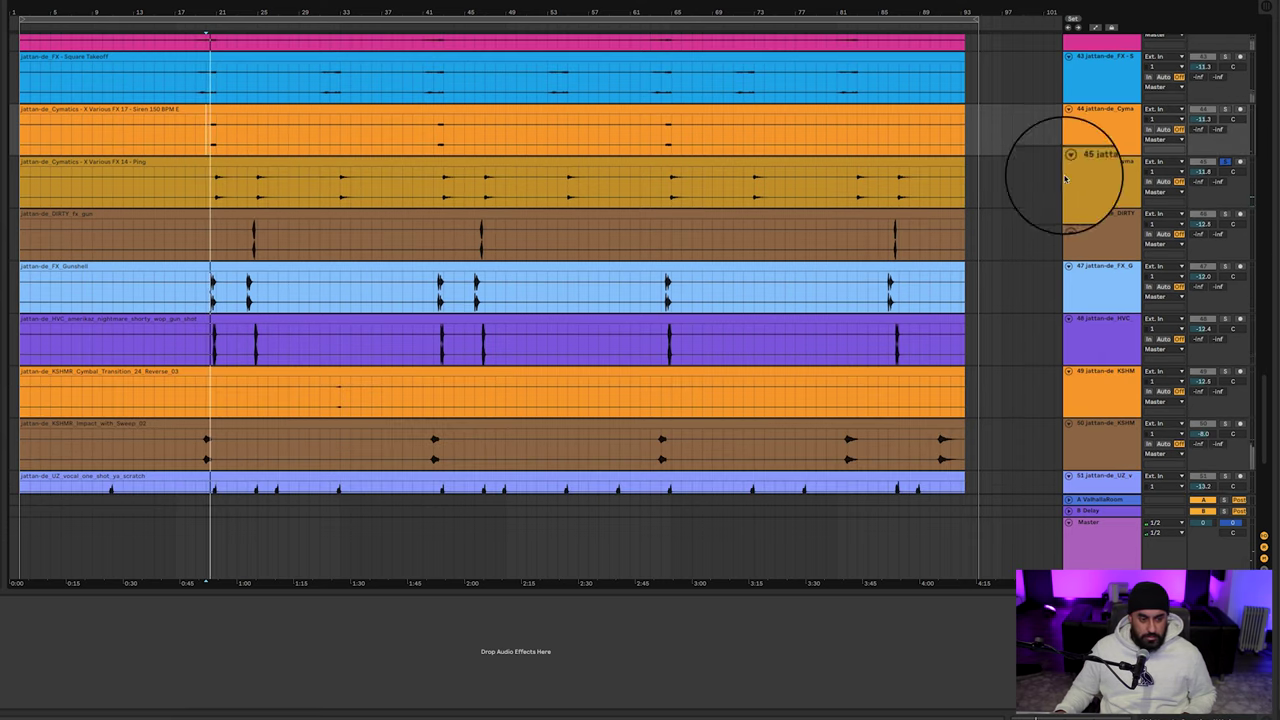
click(284, 237)
click(280, 286)
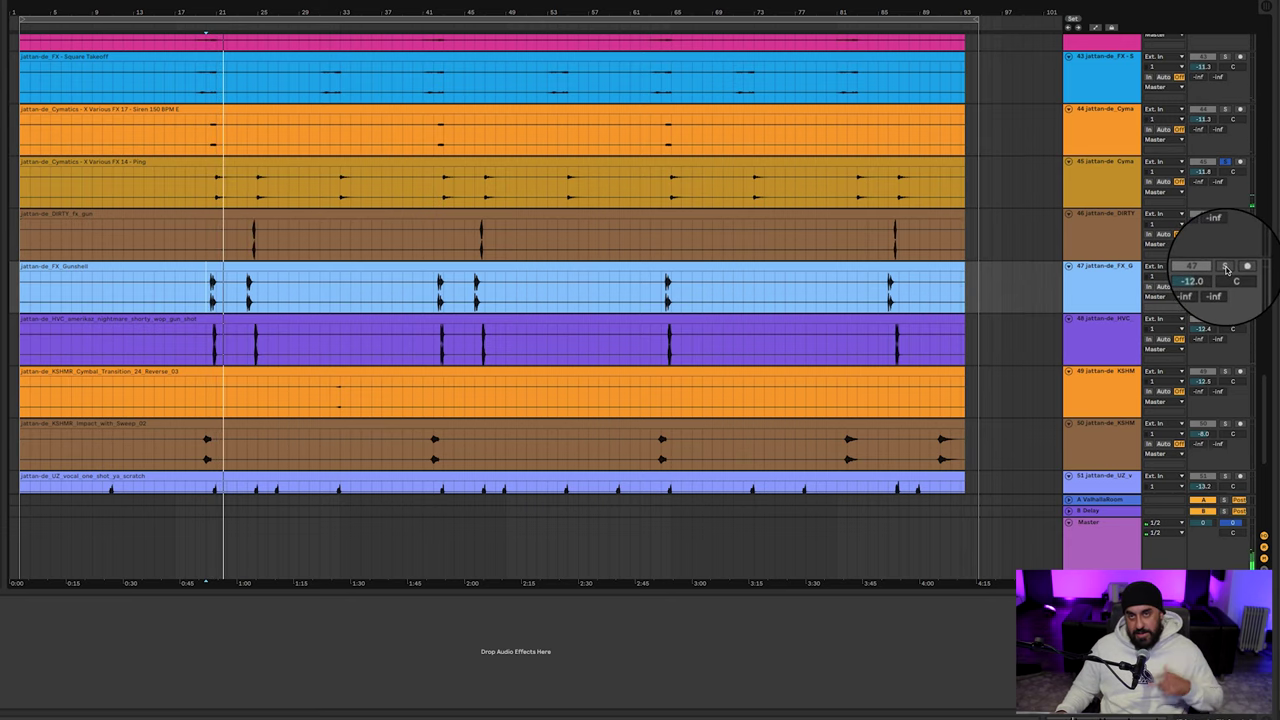
click(1226, 270)
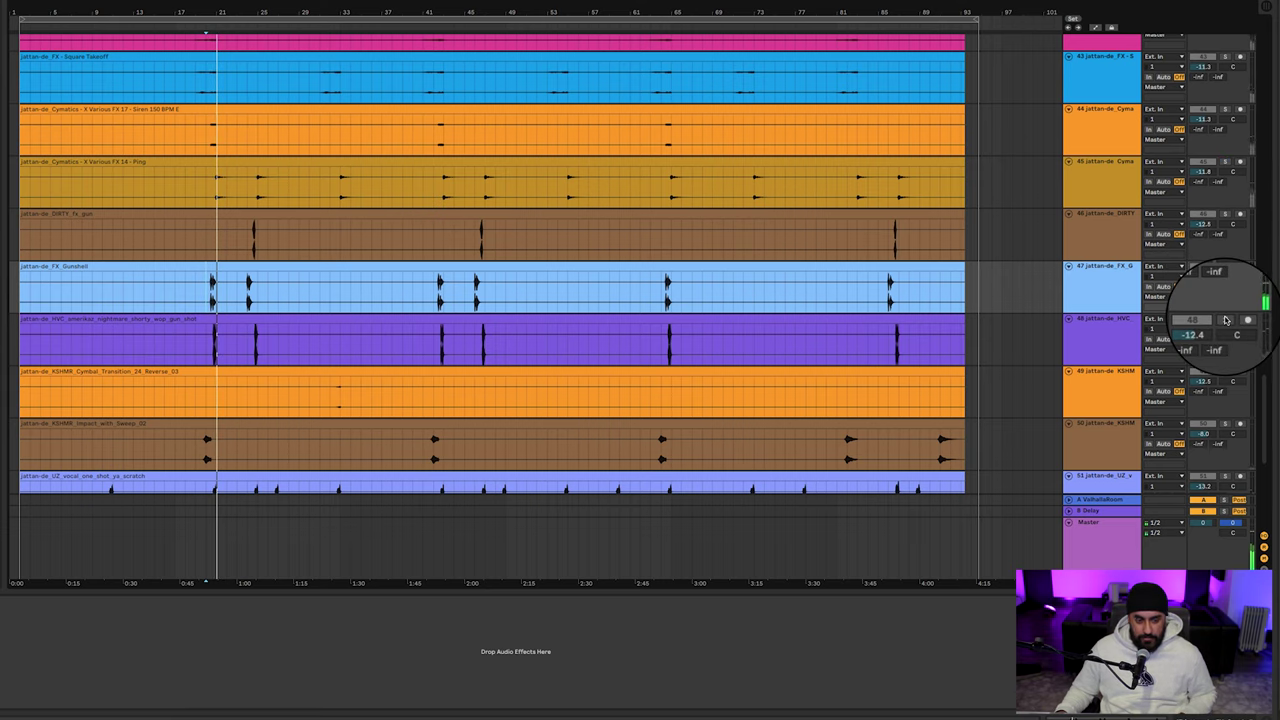
click(1226, 319)
click(205, 343)
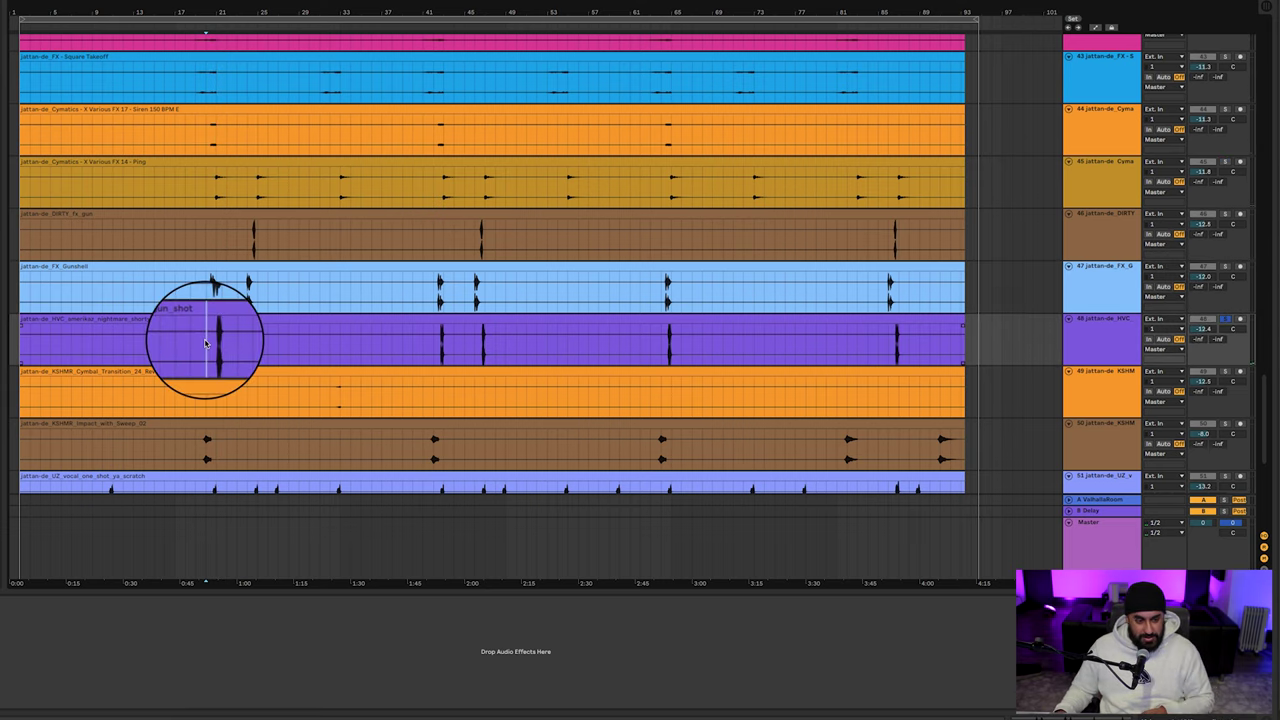
Solo the DIRTY fx gun, KSHMR Impact with Sweep and UZ vocal one shot tracks
scroll(215, 343, up, 3)
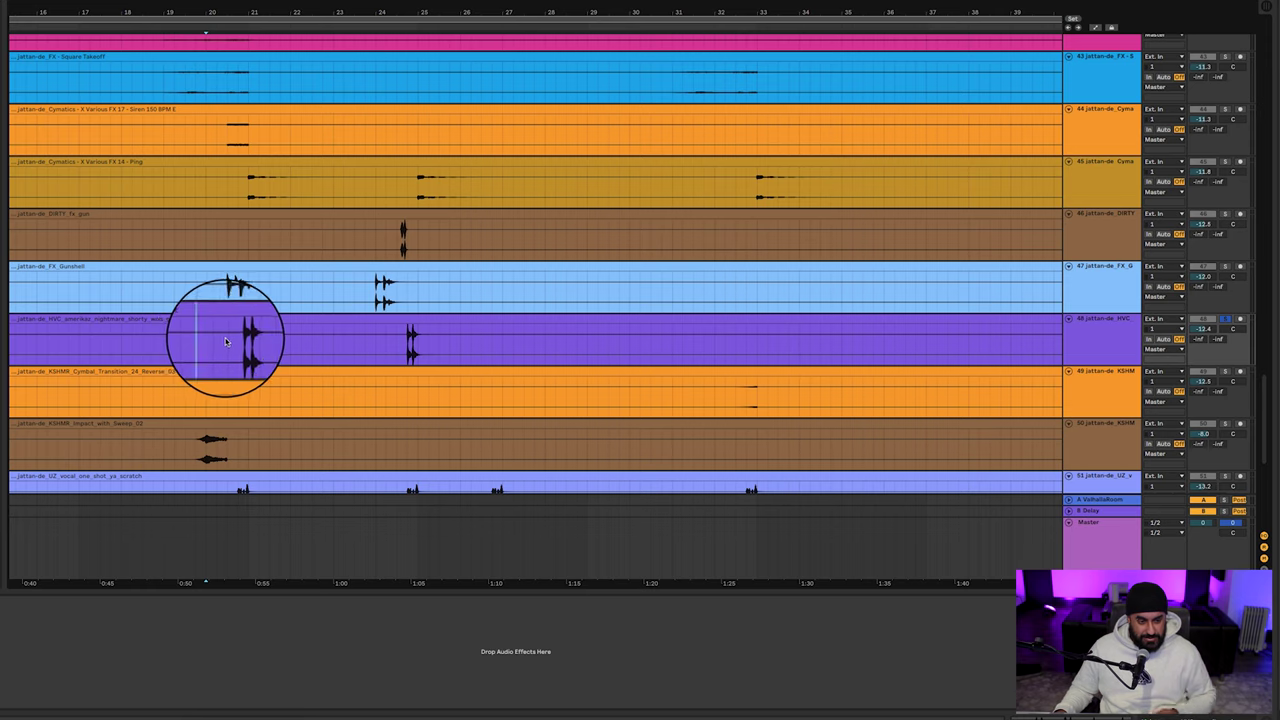
click(390, 240)
click(1225, 216)
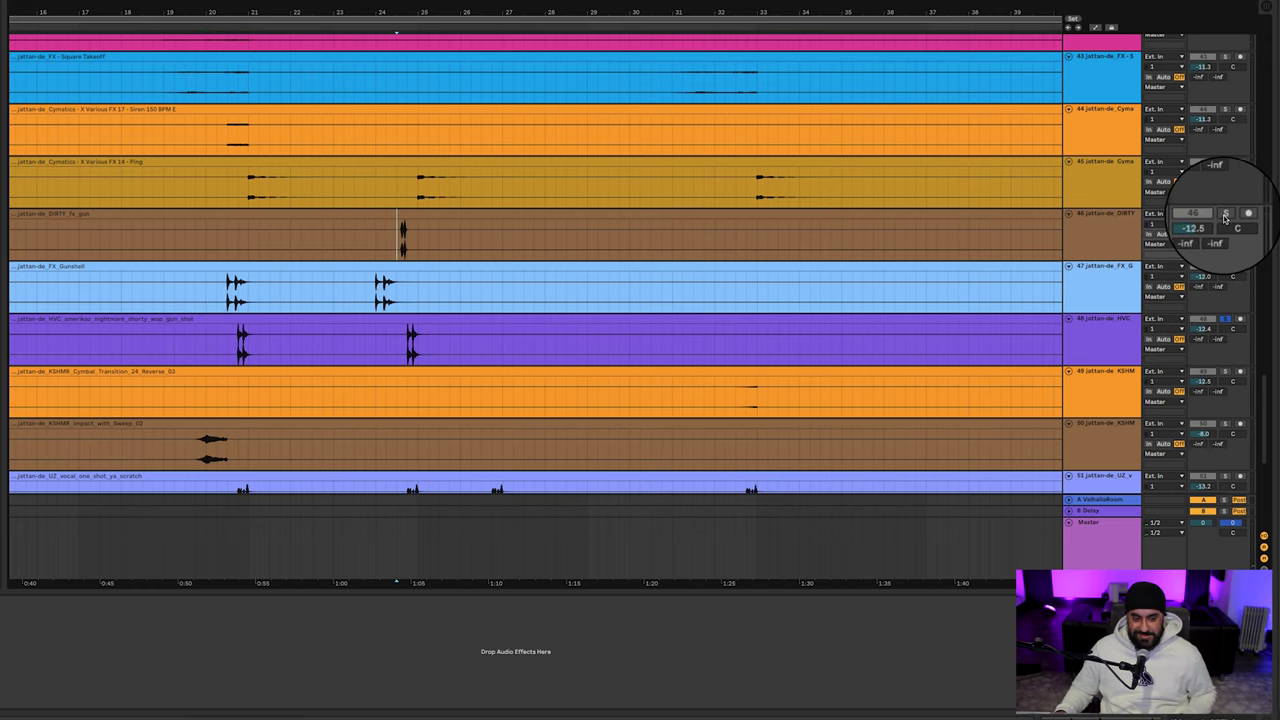
scroll(429, 229, down, 4)
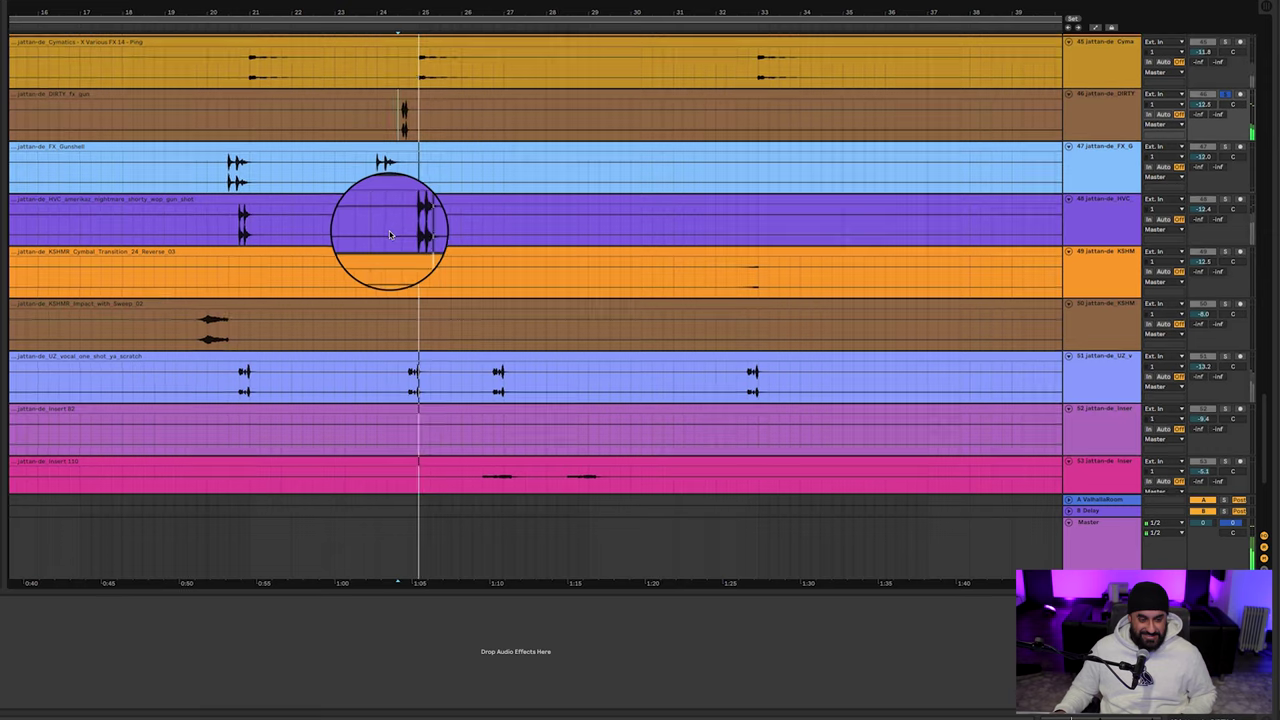
click(188, 342)
click(1225, 304)
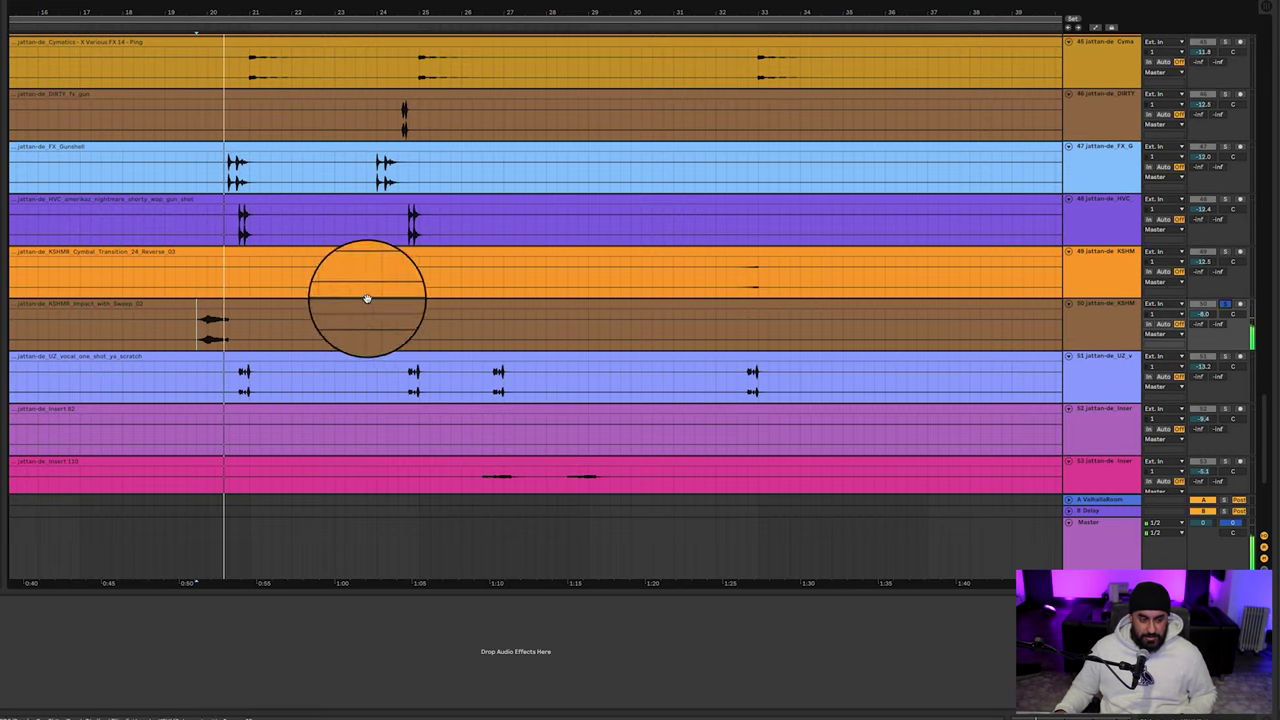
click(230, 374)
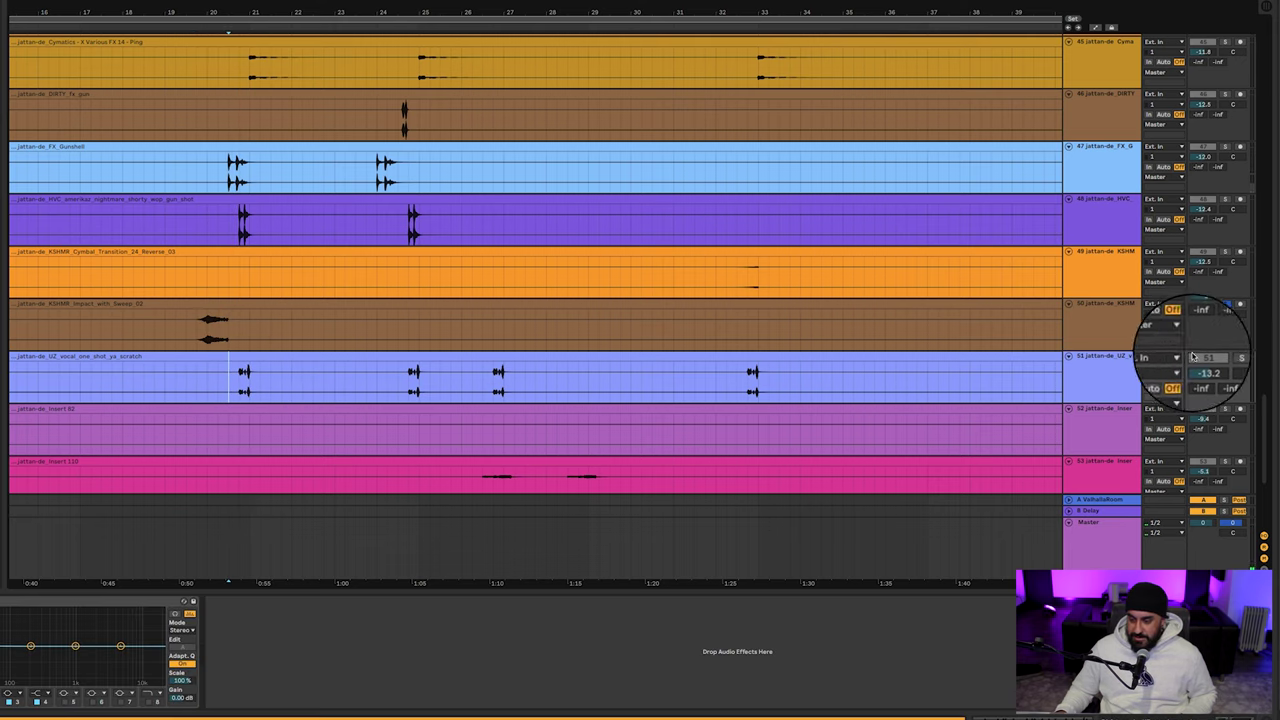
click(1225, 356)
Select the KSHMR Cymbal Transition track and scroll the arrangement down toward the vocals
scroll(648, 330, right, 5)
scroll(605, 327, right, 3)
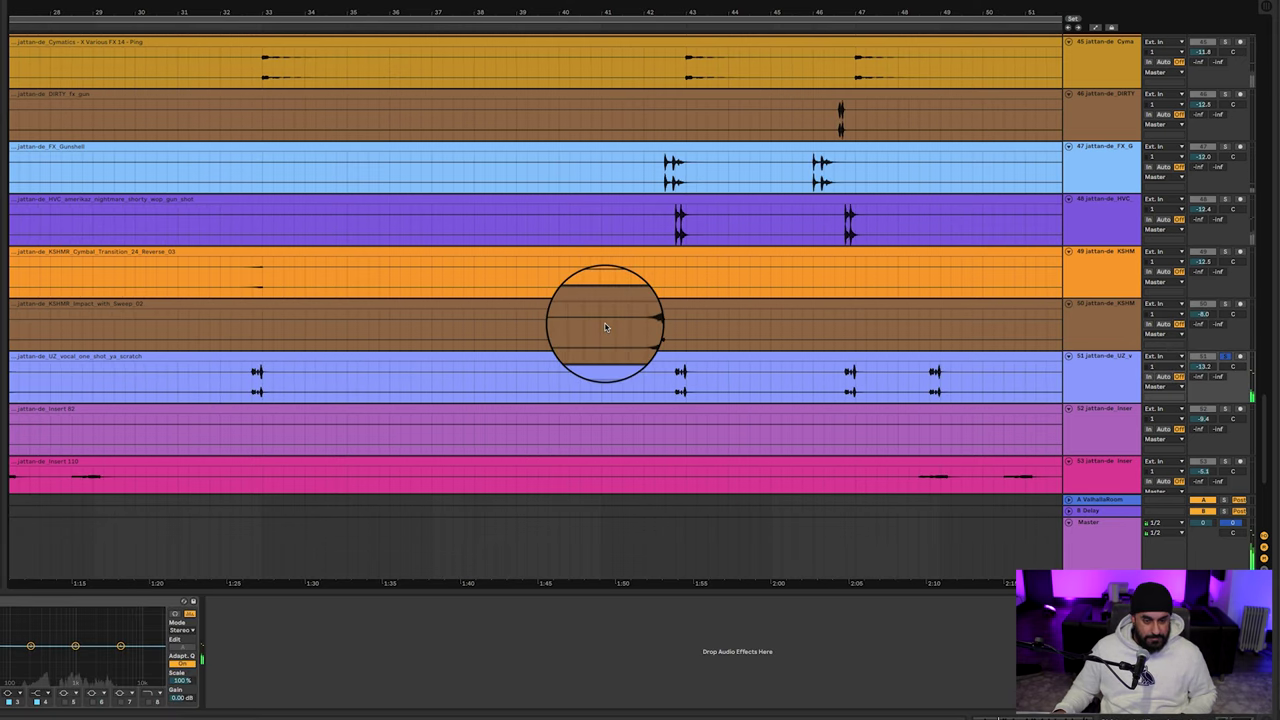
click(243, 284)
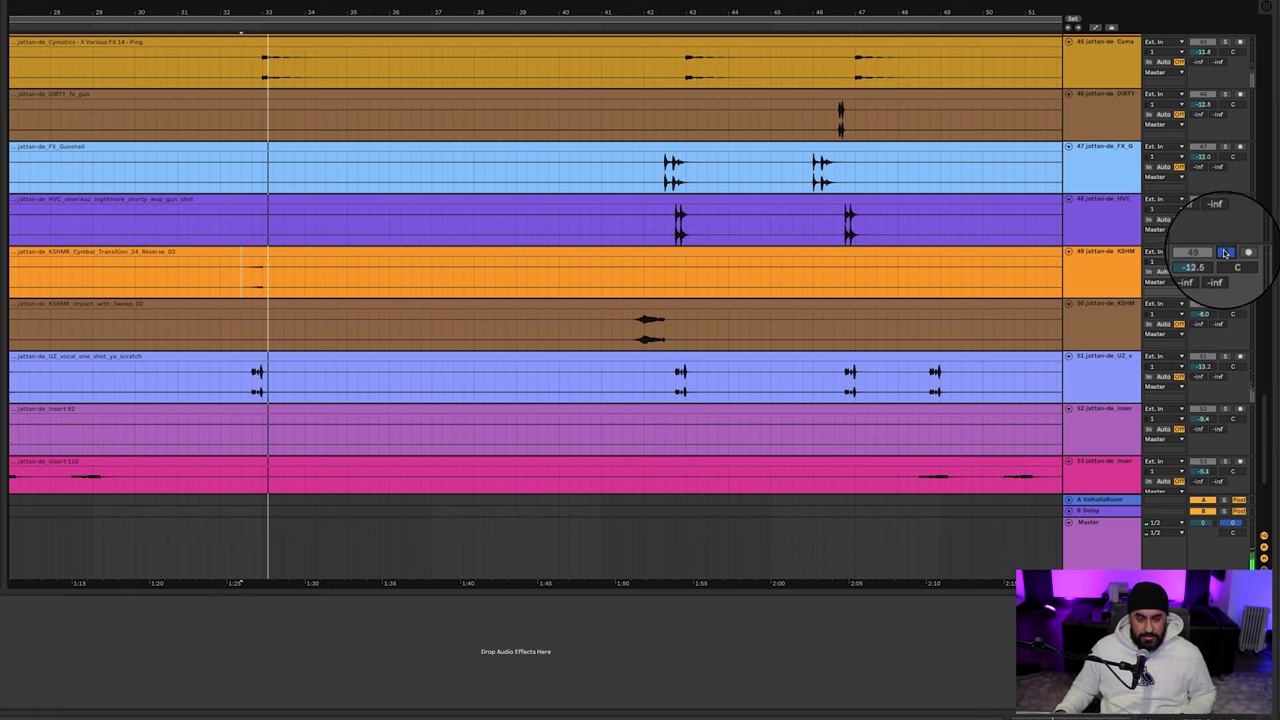
scroll(437, 286, down, 5)
scroll(494, 277, left, 6)
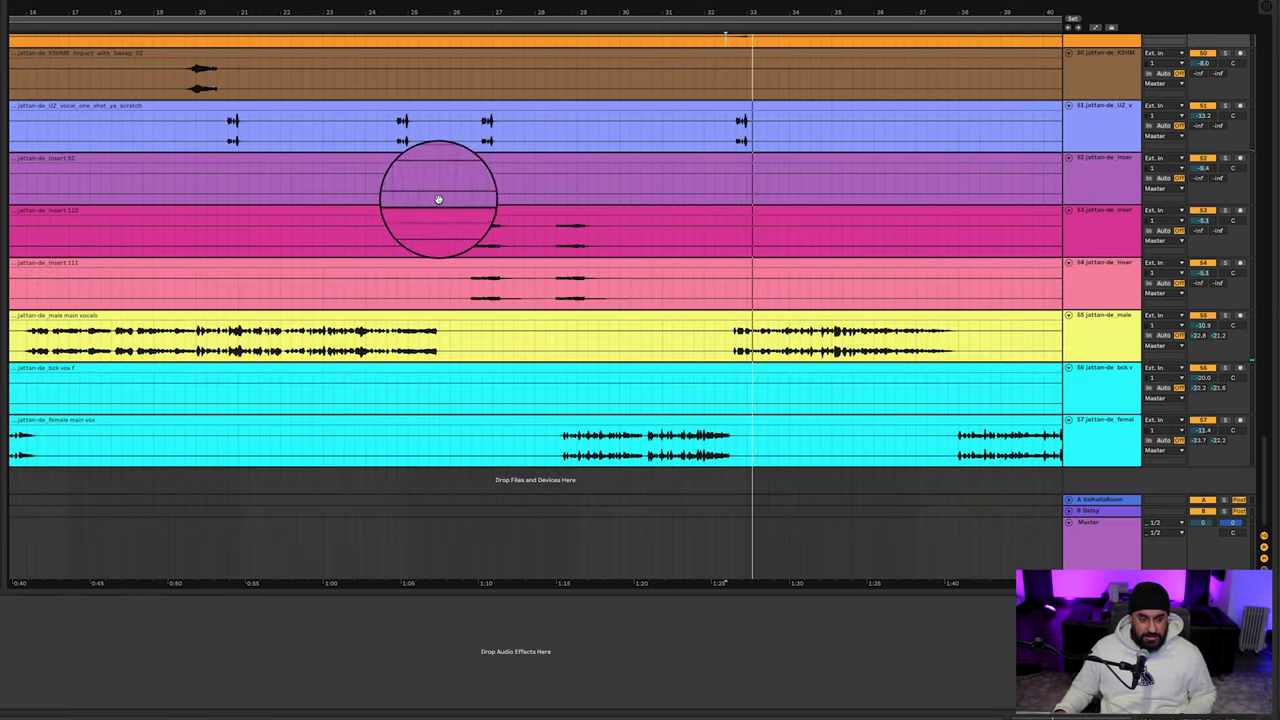
scroll(457, 229, left, 8)
Solo the Insert 82 track and audition it briefly
click(295, 157)
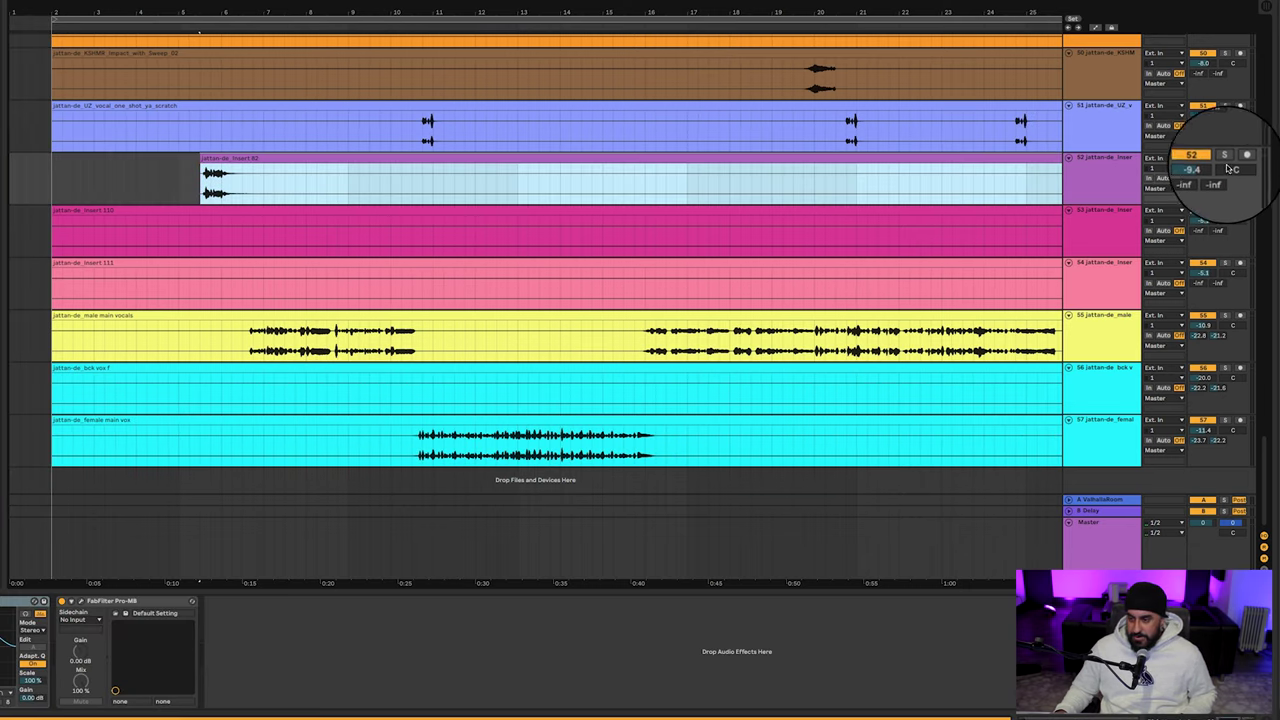
click(1226, 162)
key(space)
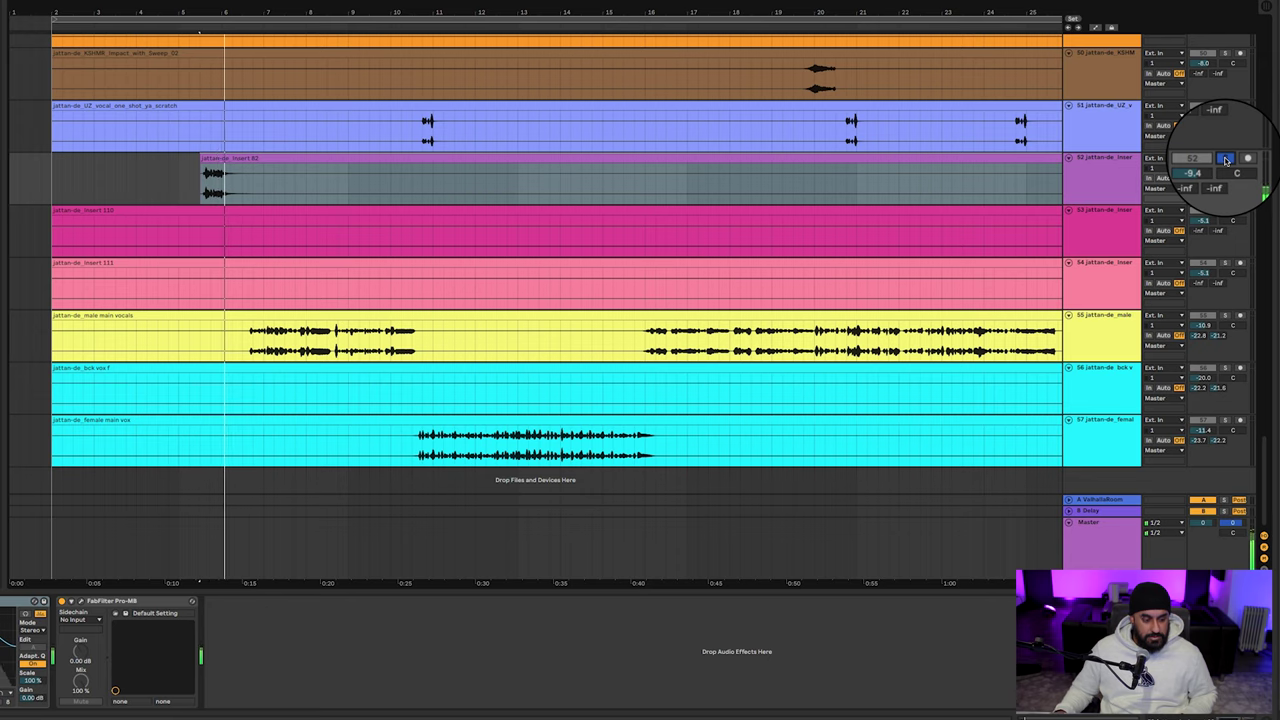
key(space)
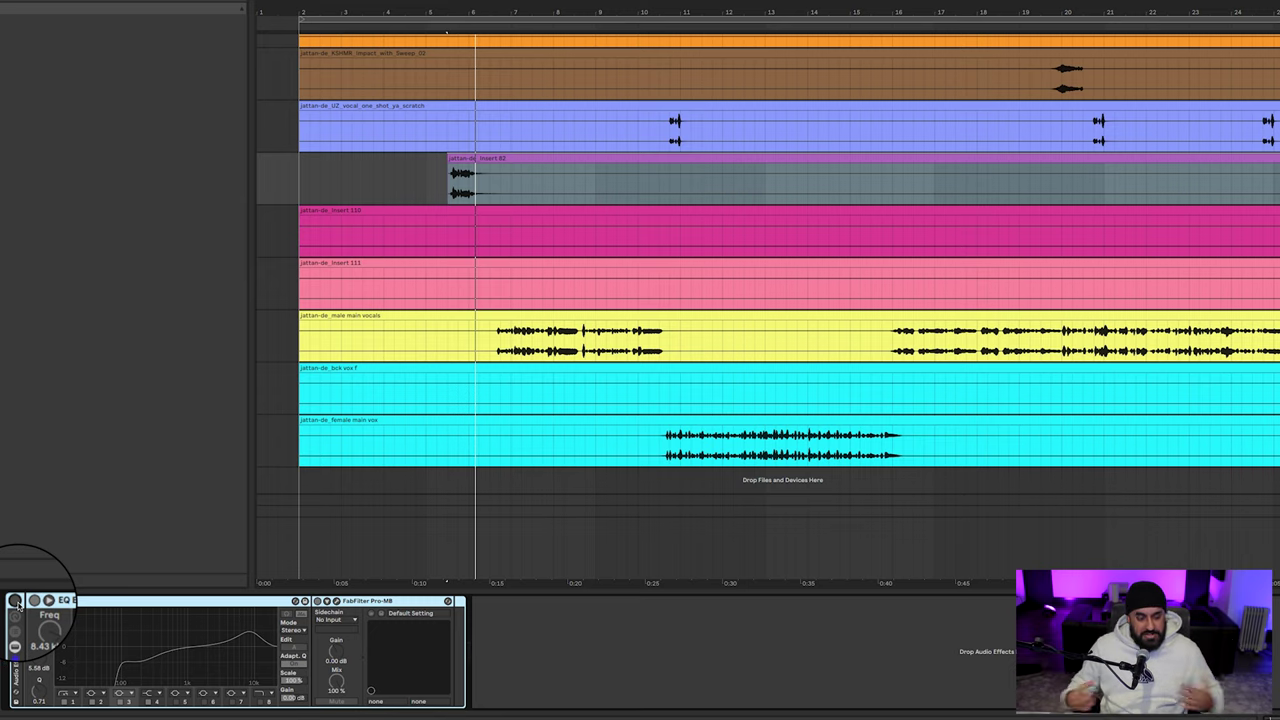
Switch on Insert 82's EQ Eight, check its Pro-MB, then select the male main vocals
click(16, 601)
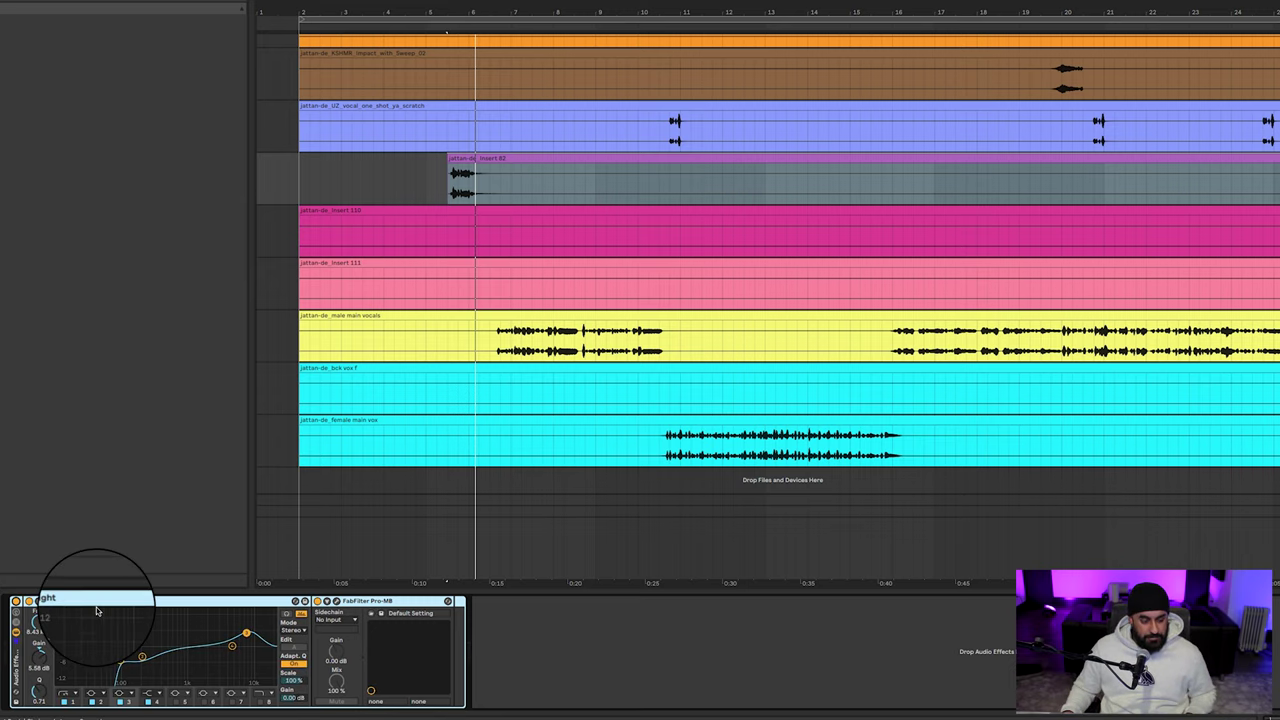
click(326, 601)
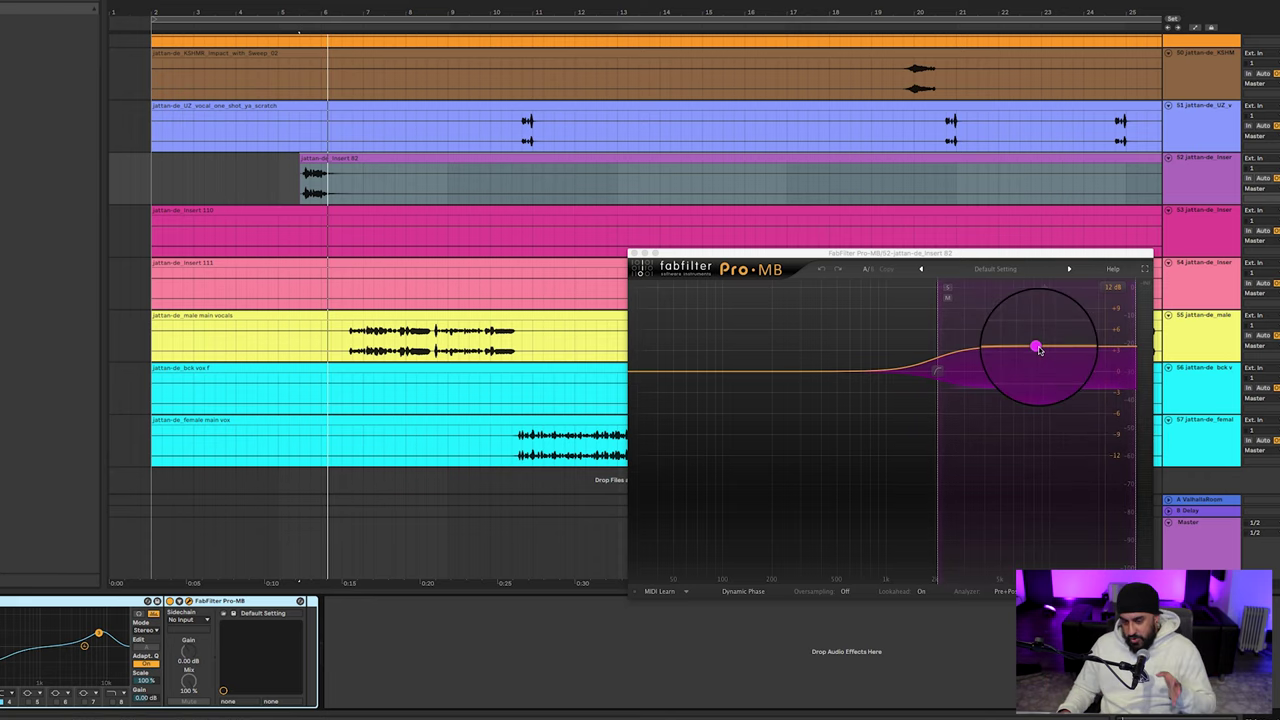
click(632, 255)
click(351, 345)
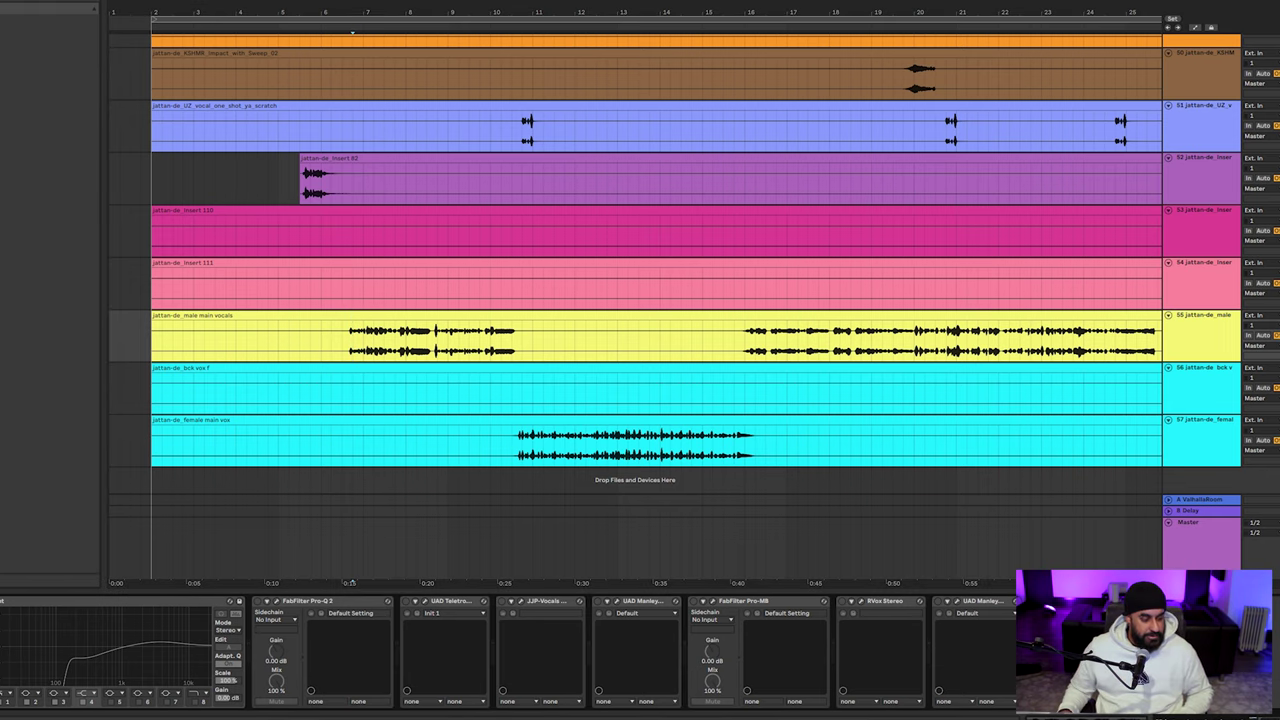
Start playback with the male main vocals' API 2500 compressor showing
key(space)
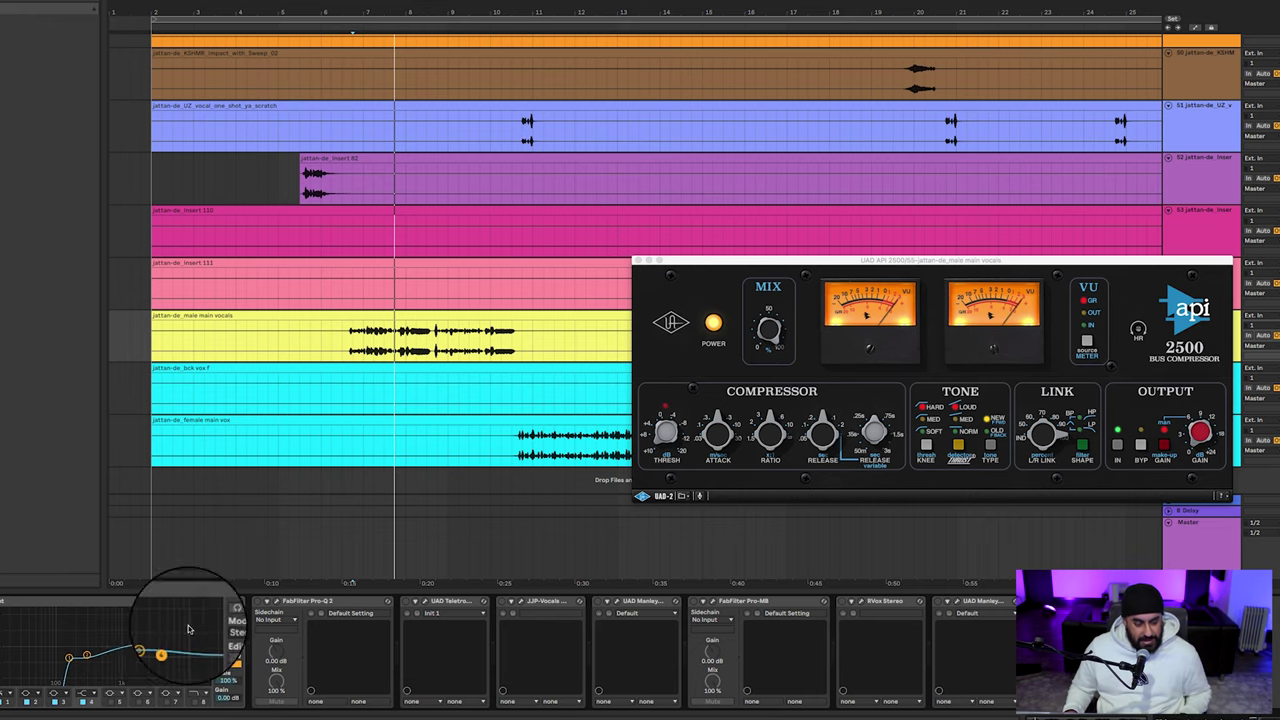
Open the male vocal's Pro-Q 2 and select all its narrow notch bands during playback
key(space)
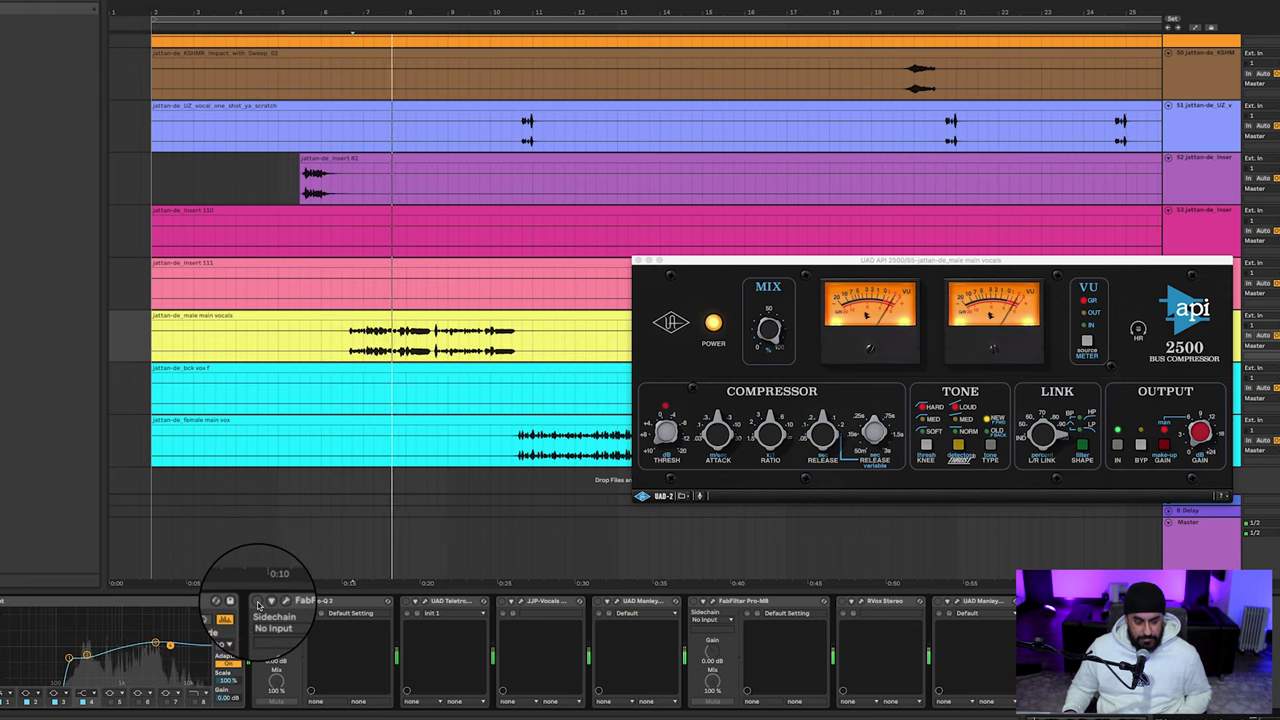
click(258, 602)
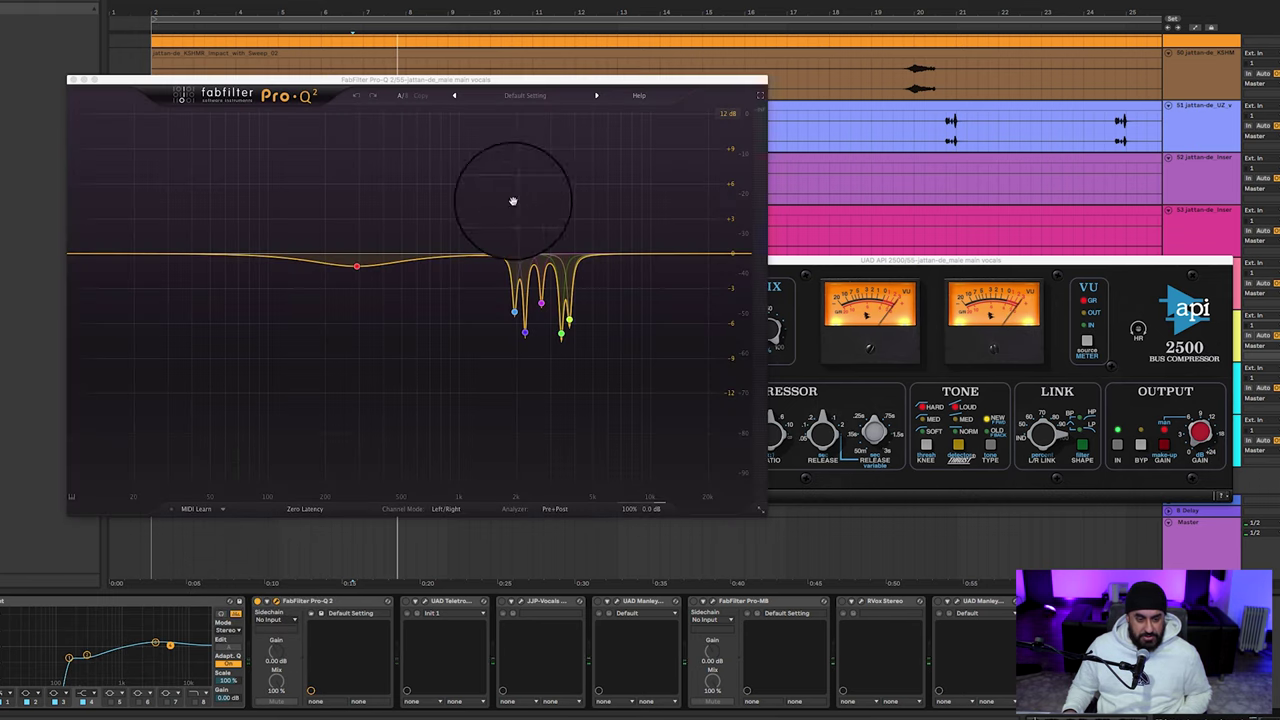
drag(514, 200, 634, 371)
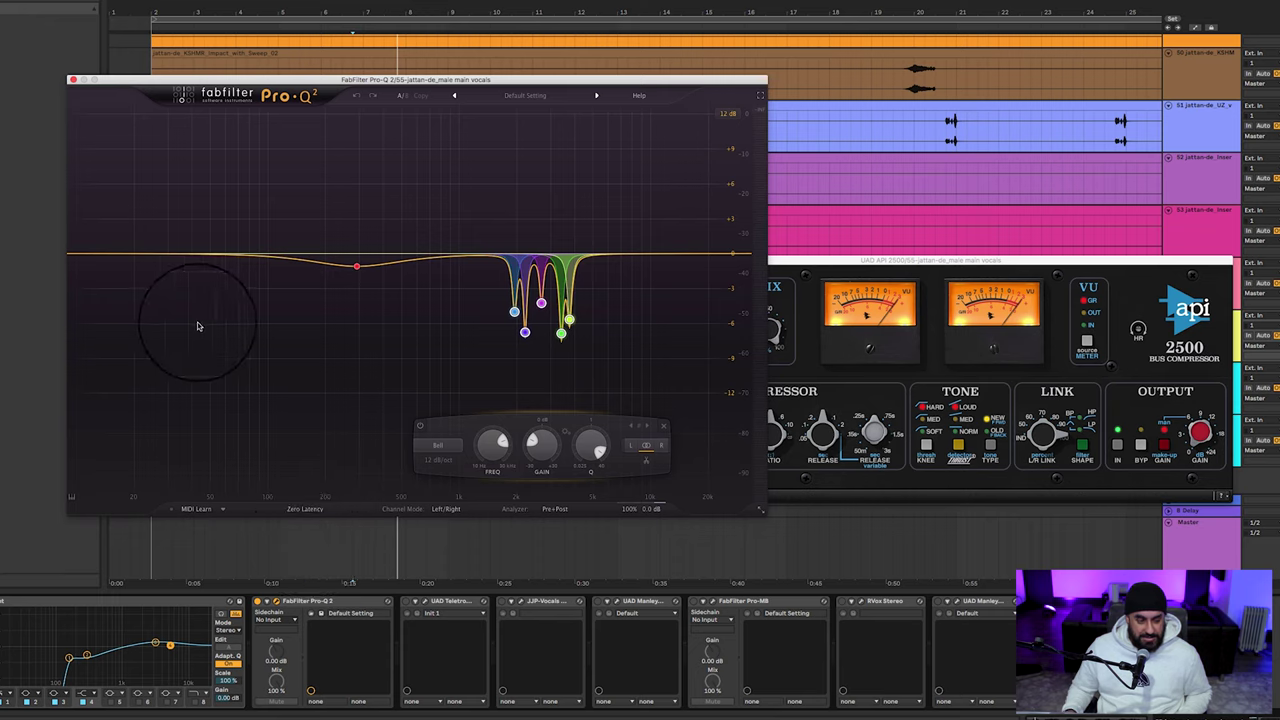
key(space)
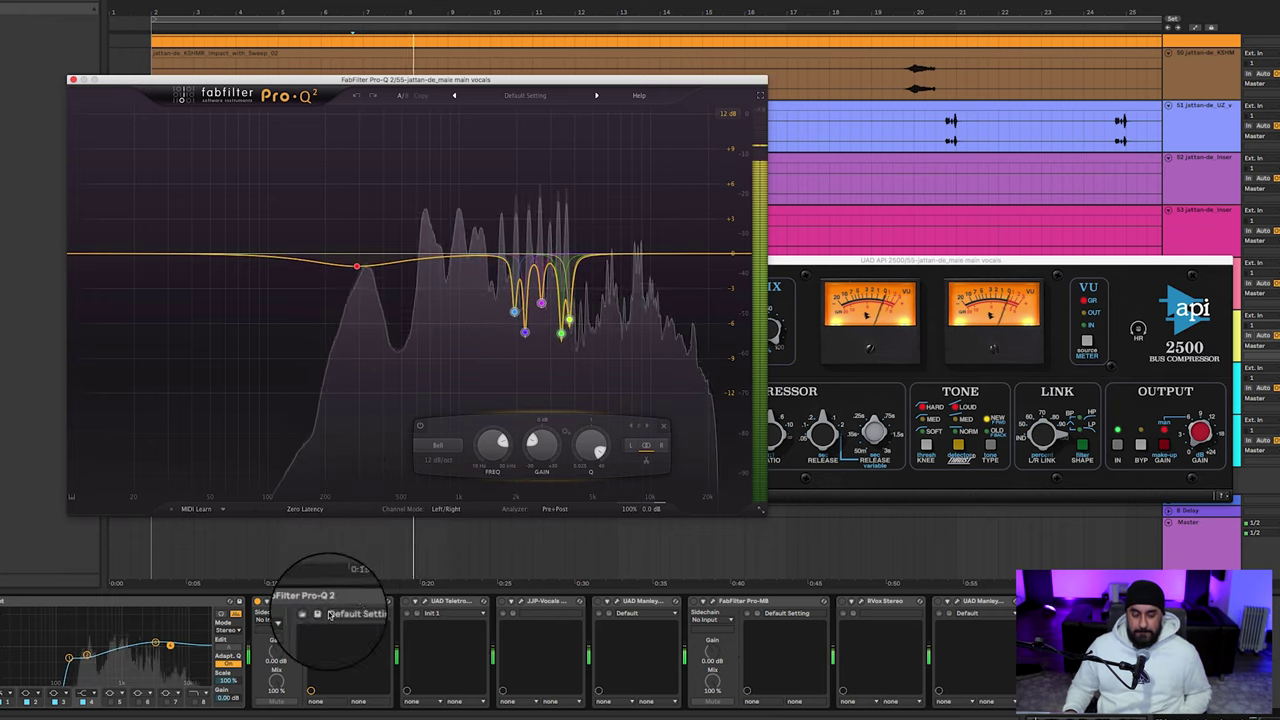
Bypass and re-enable Pro-Q 2 to compare, close it, and switch on the UAD compressor
click(257, 602)
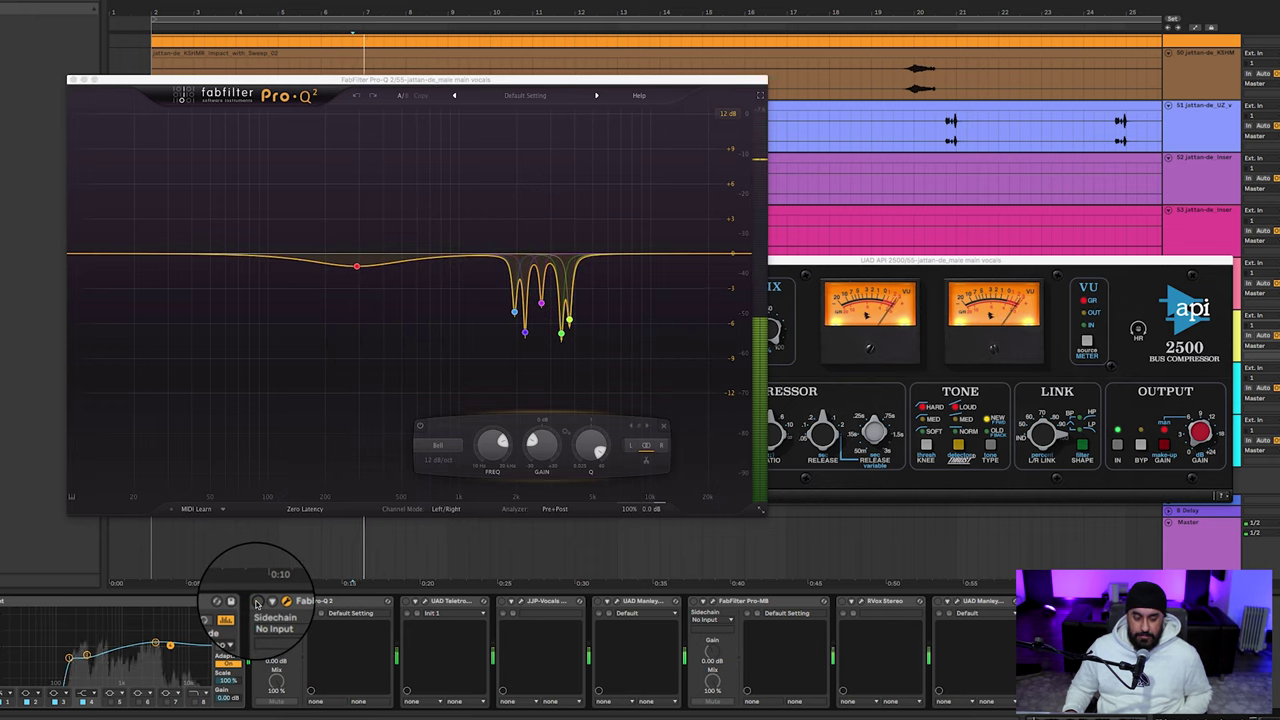
click(257, 602)
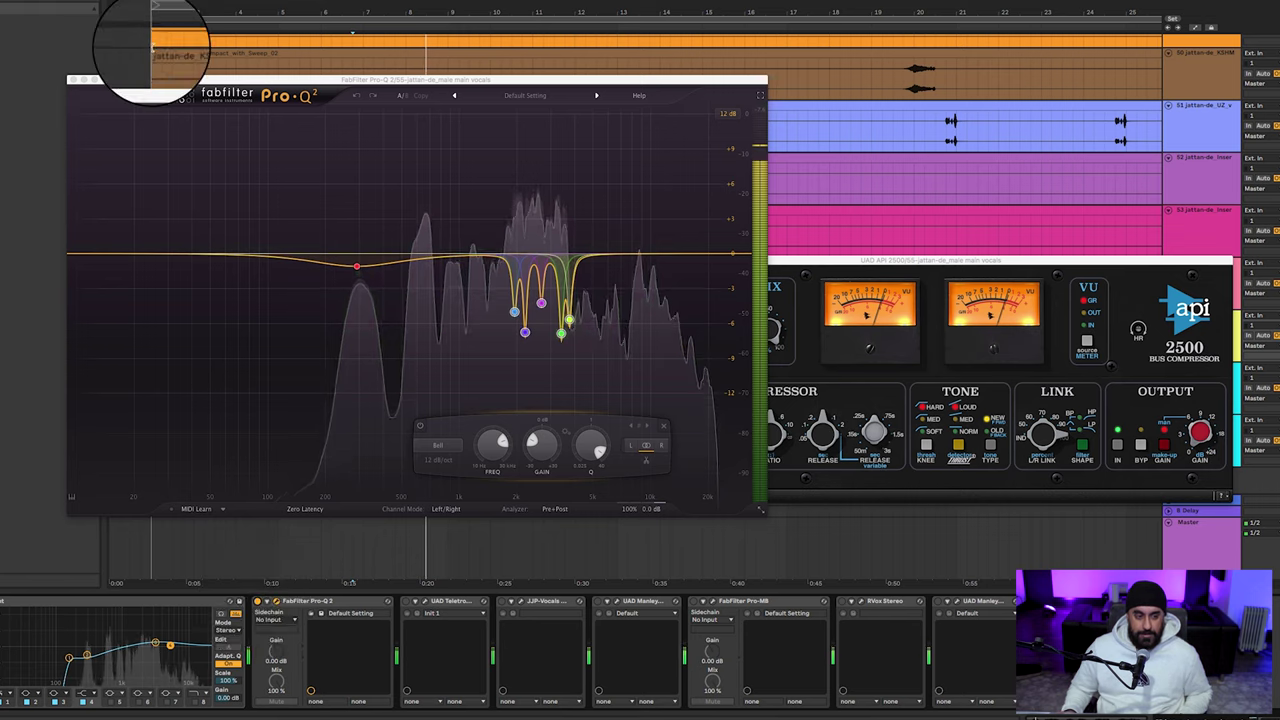
click(72, 80)
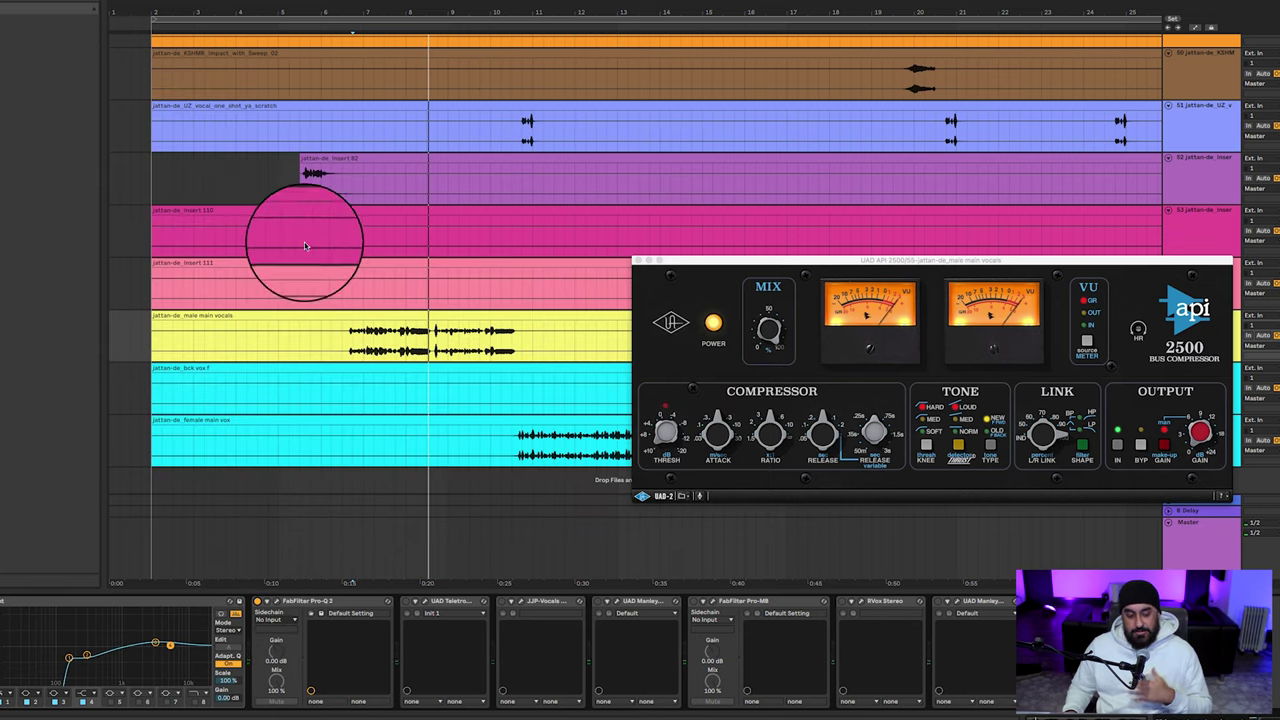
click(406, 602)
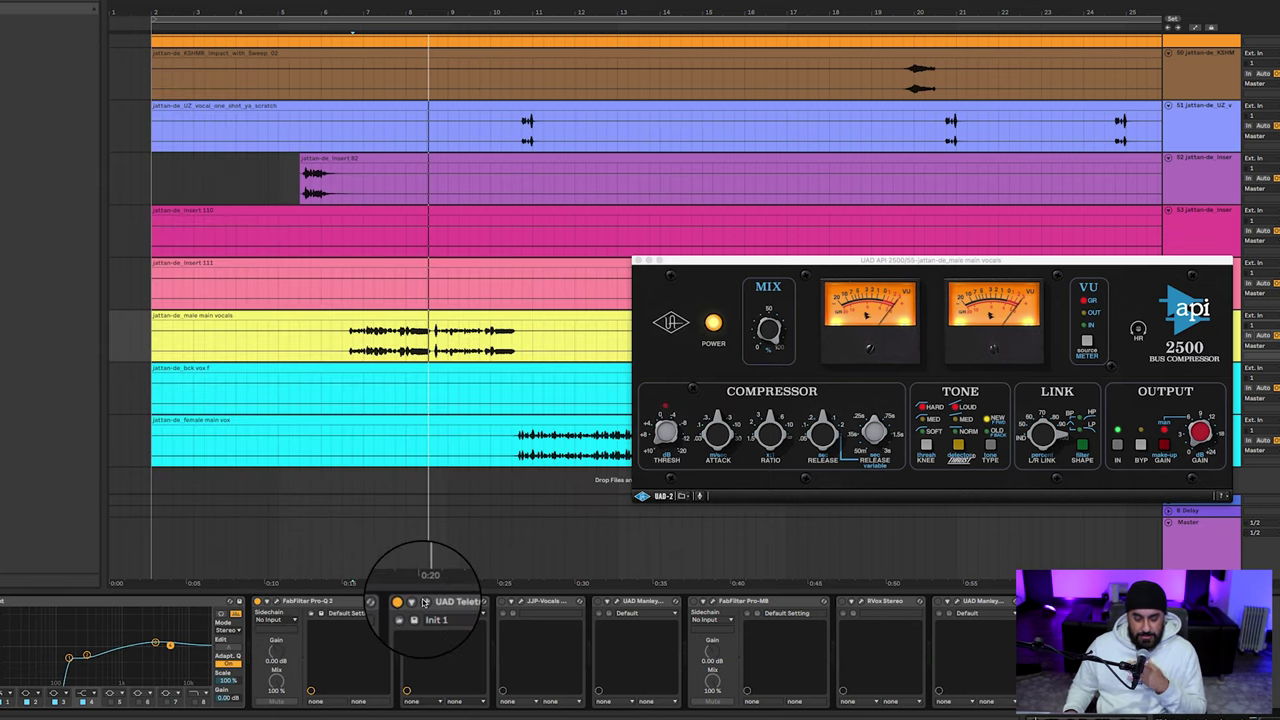
Open the Teletronix LA-2A, JJP-Vocals and Voxbox windows, switching JJP-Vocals on, during playback
click(424, 602)
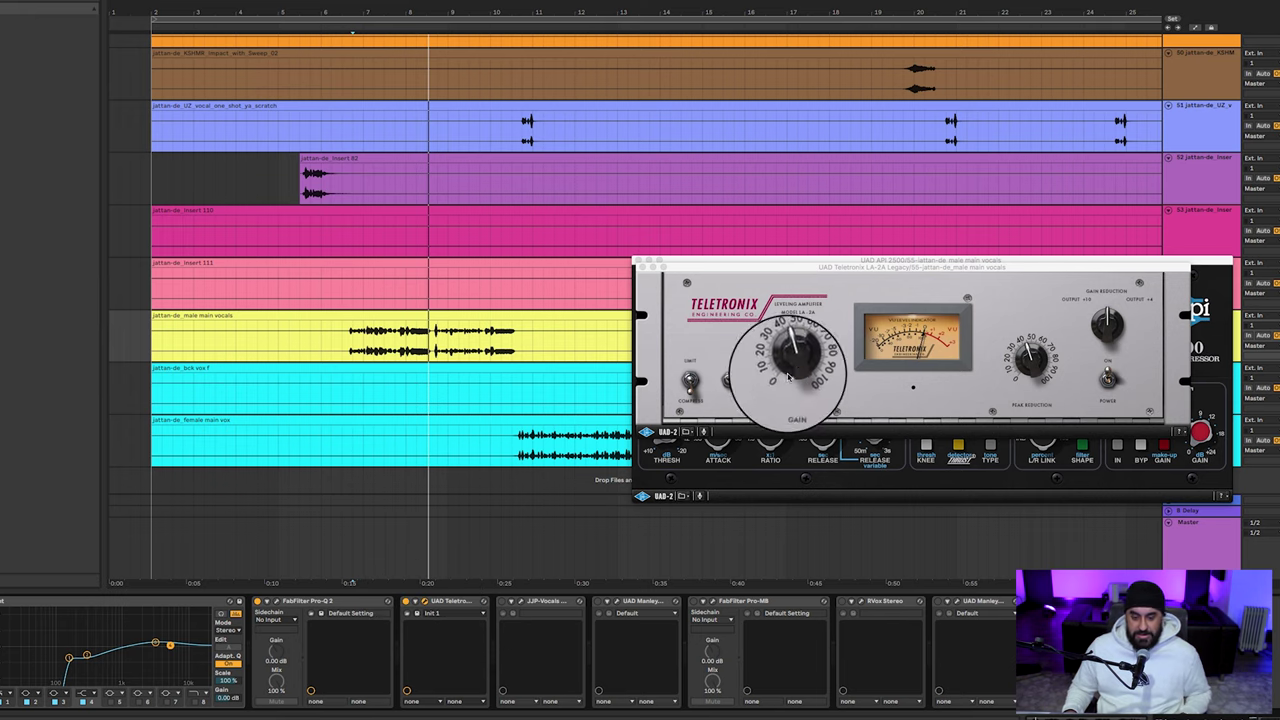
key(space)
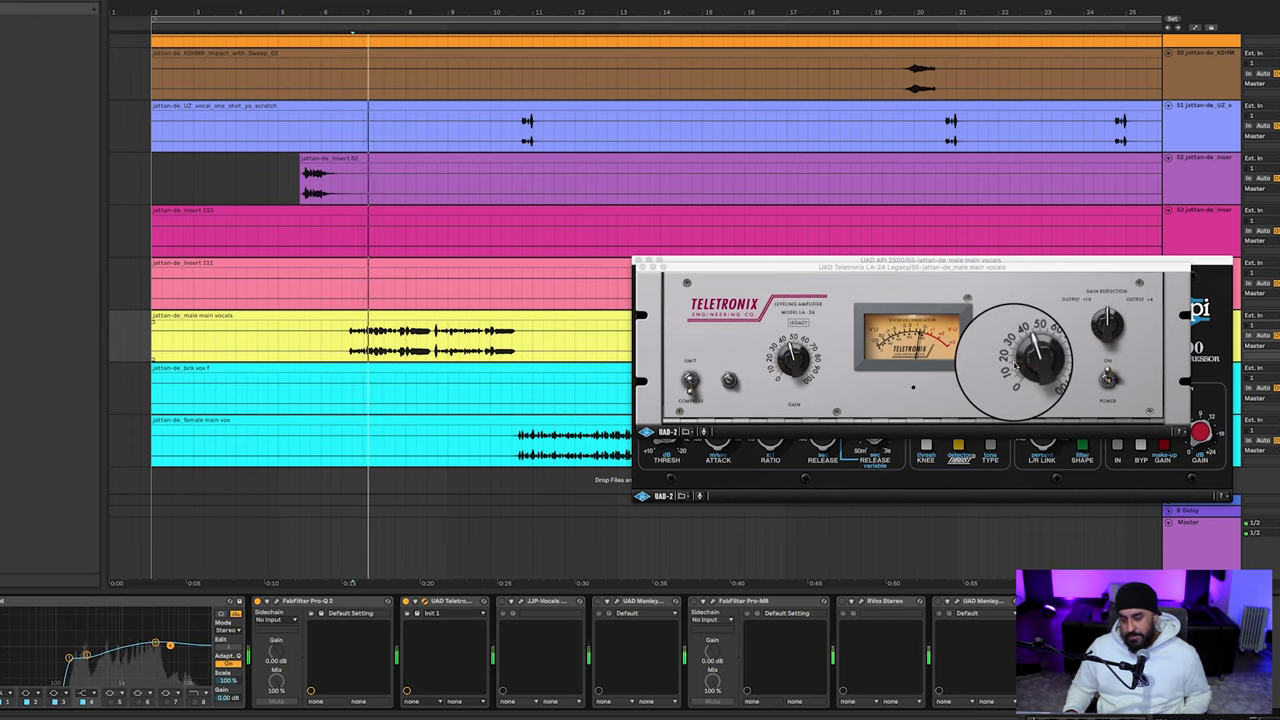
click(520, 602)
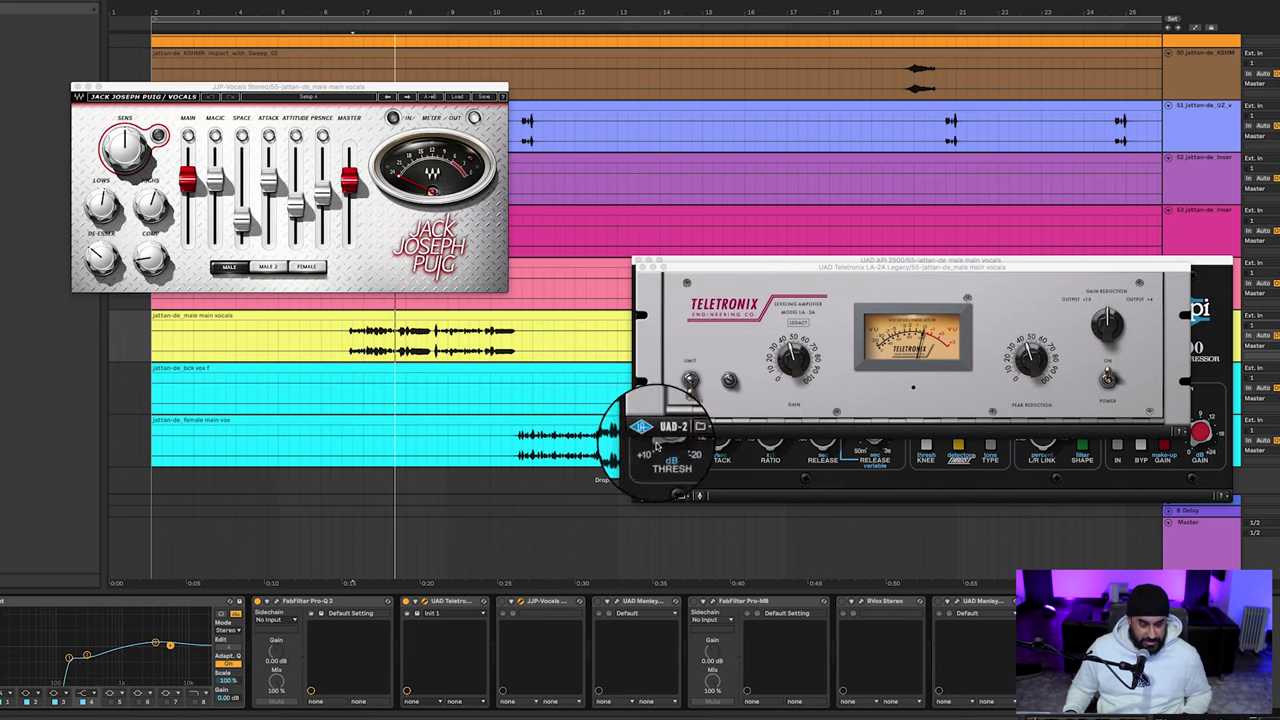
click(500, 602)
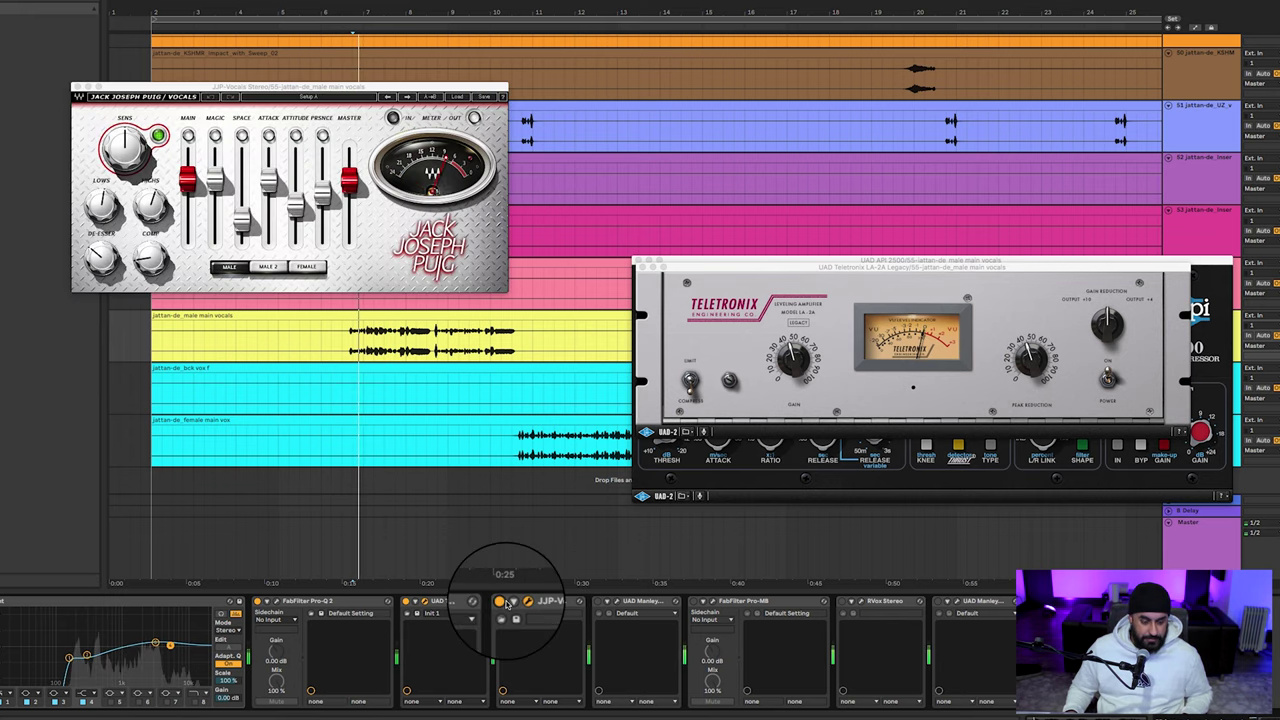
click(617, 602)
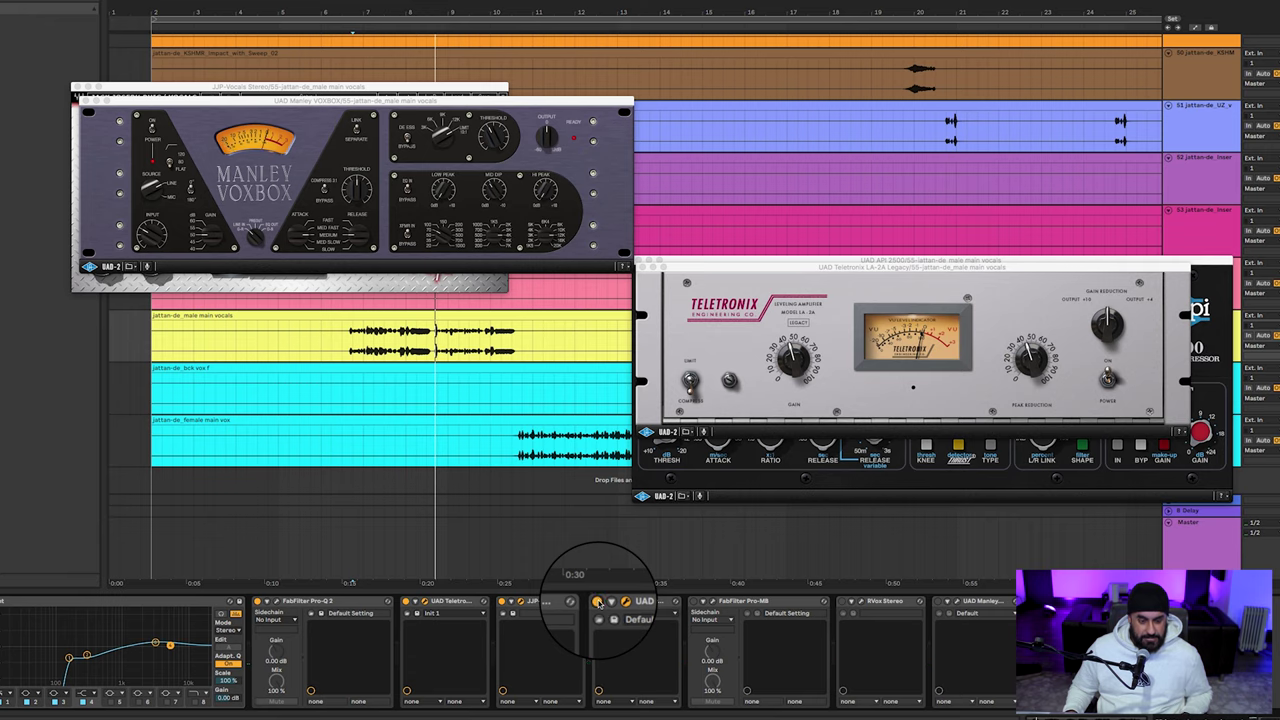
Open Pro-MB and move it aside, switch on and open RVox, then open Massive Passive EQ
click(712, 601)
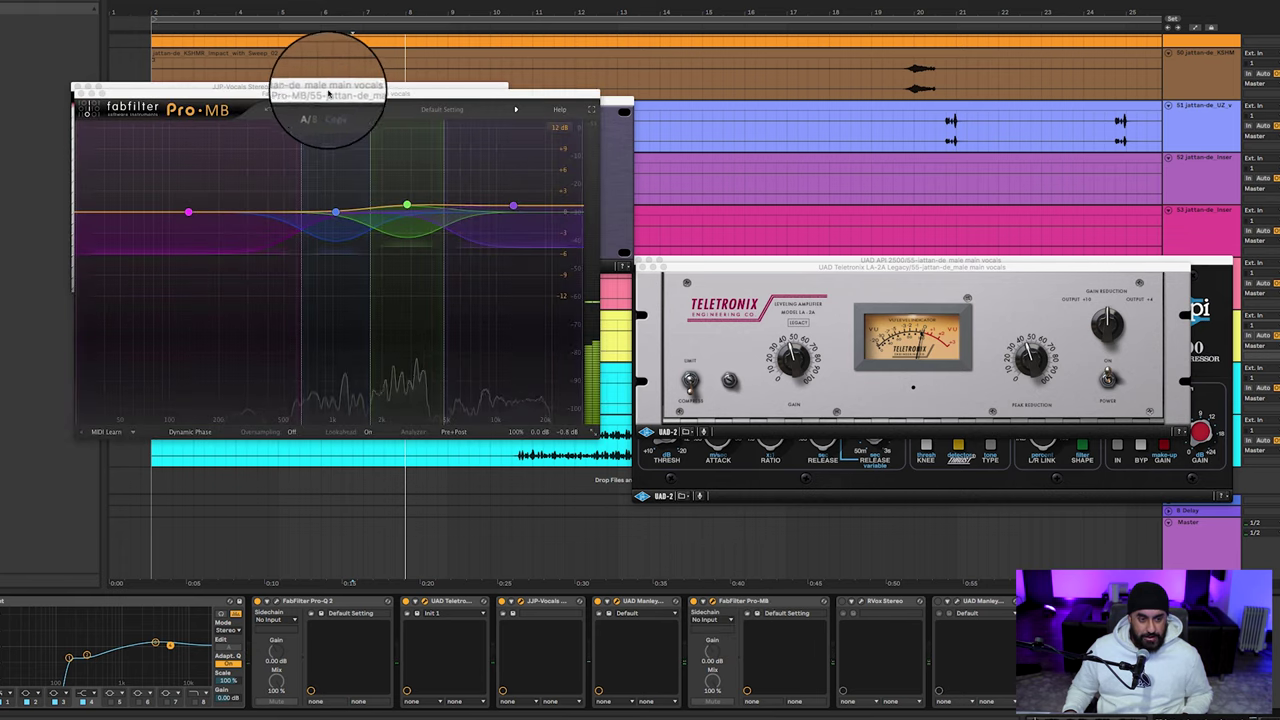
drag(323, 92, 942, 42)
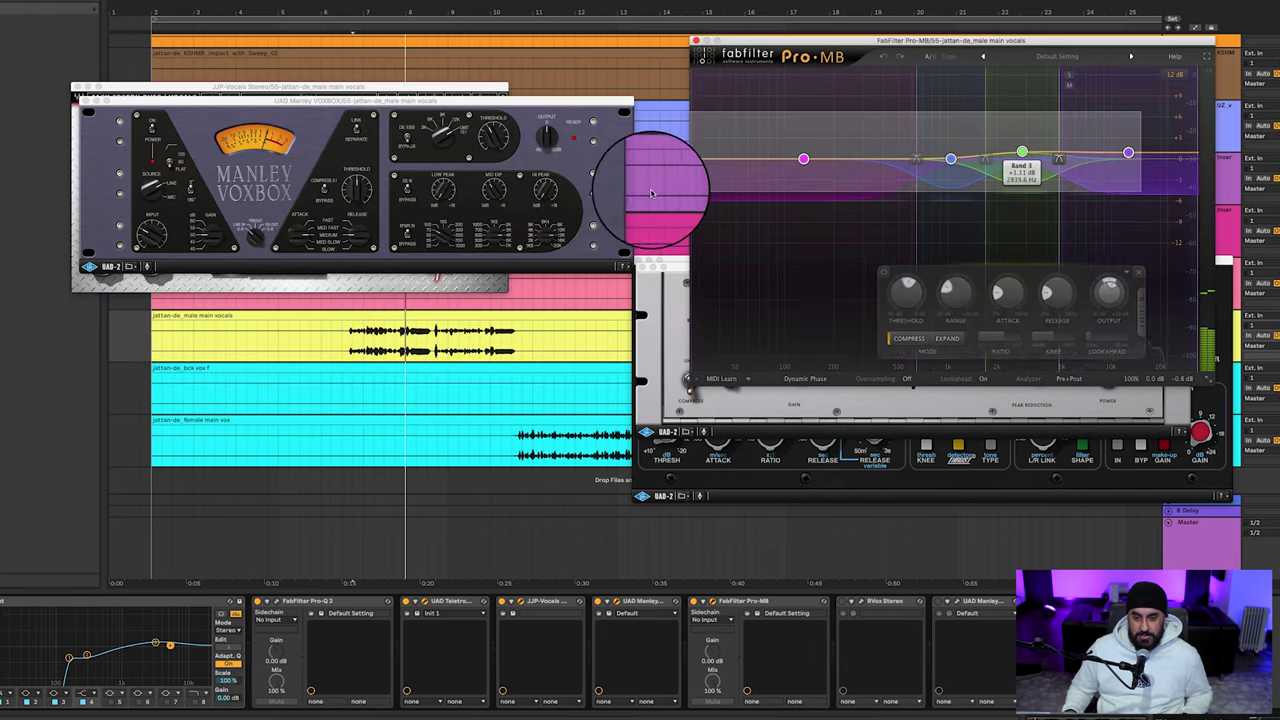
key(space)
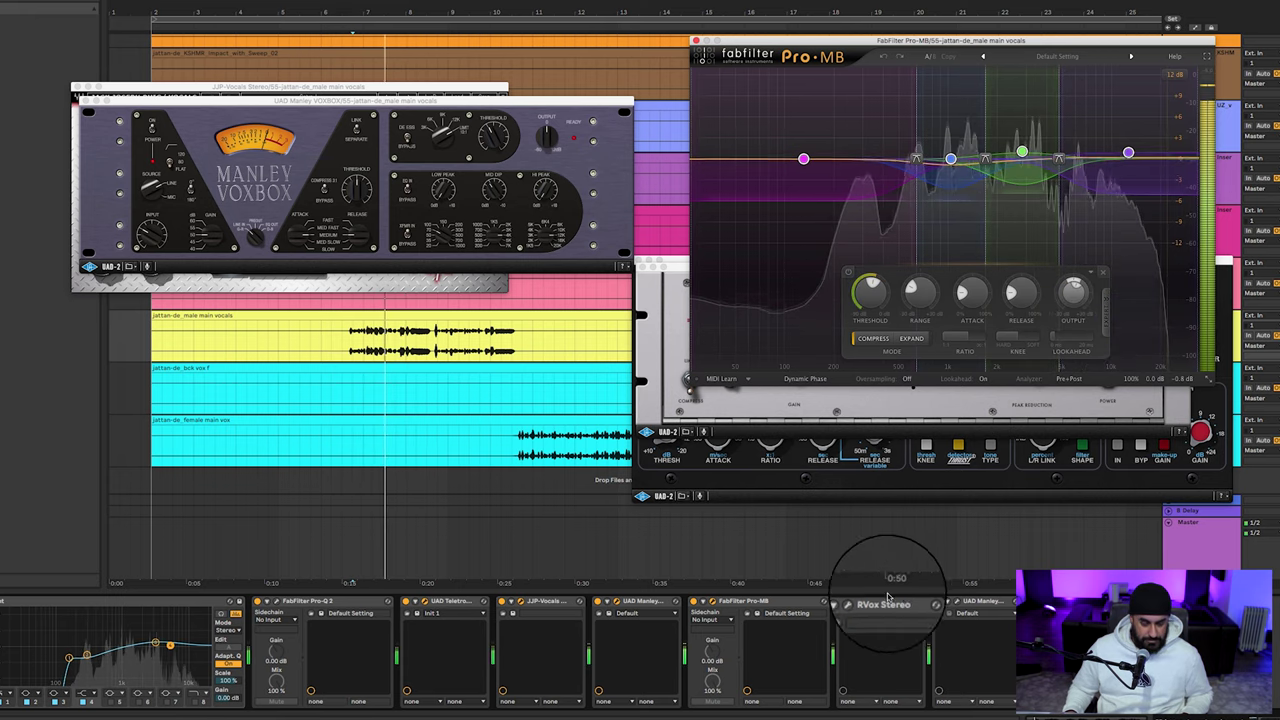
click(836, 602)
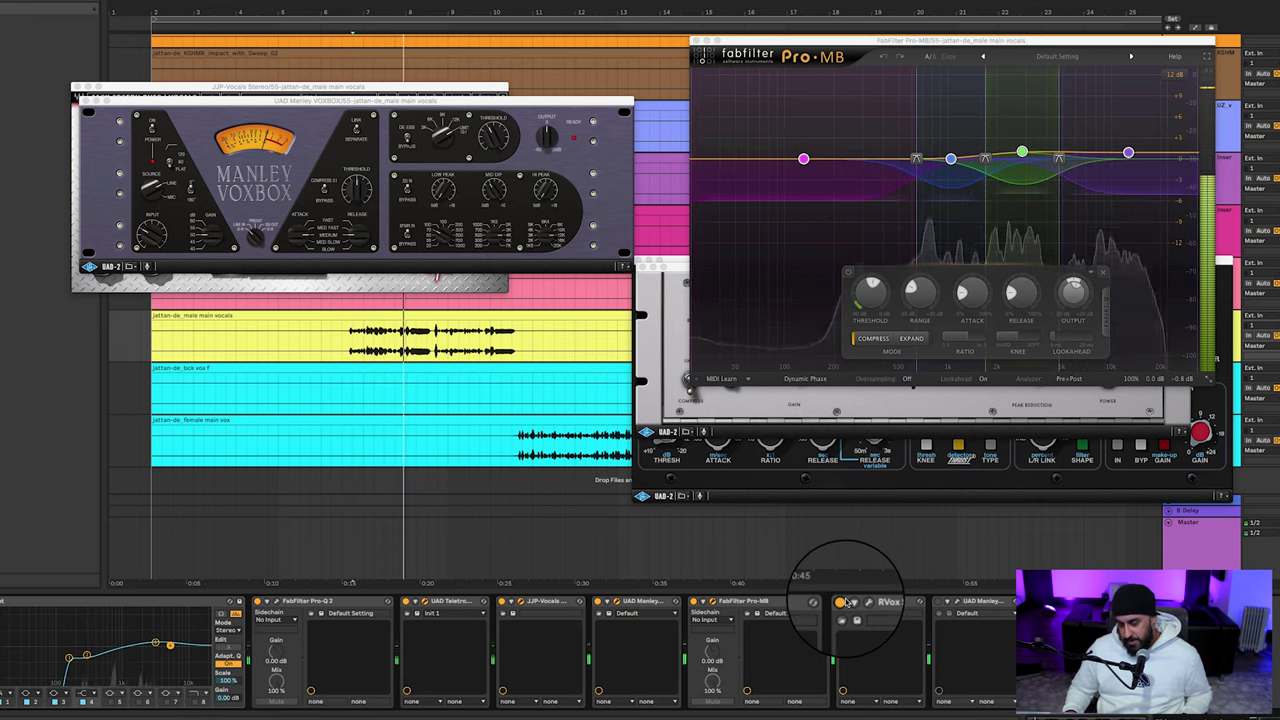
click(861, 602)
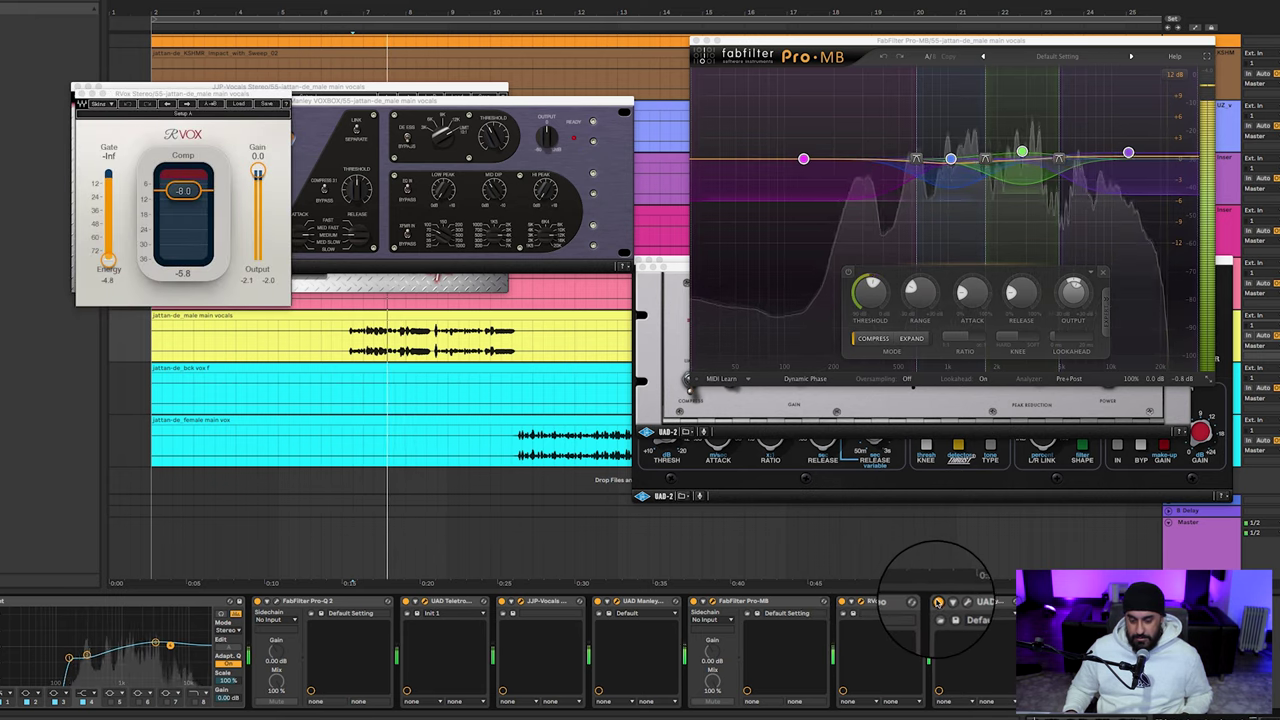
click(956, 602)
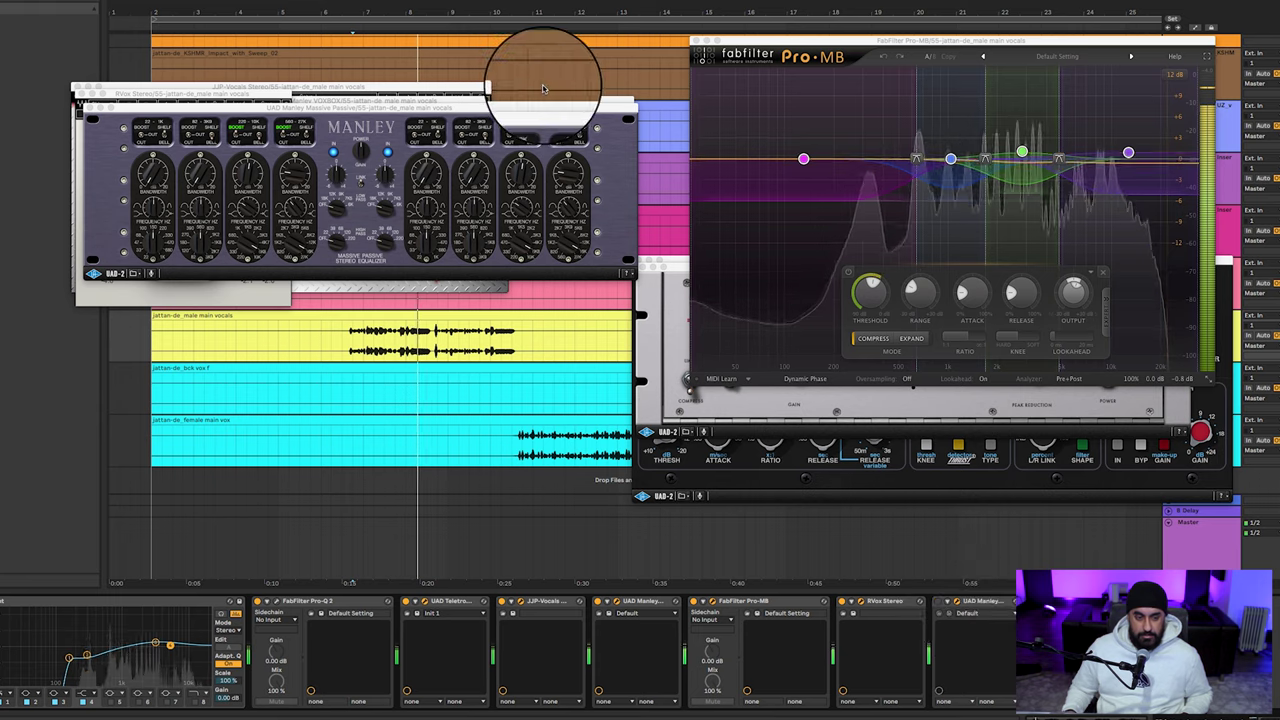
Play the male vocal through the Massive Passive EQ, switch off a UAD device, select female main vox
drag(533, 107, 897, 133)
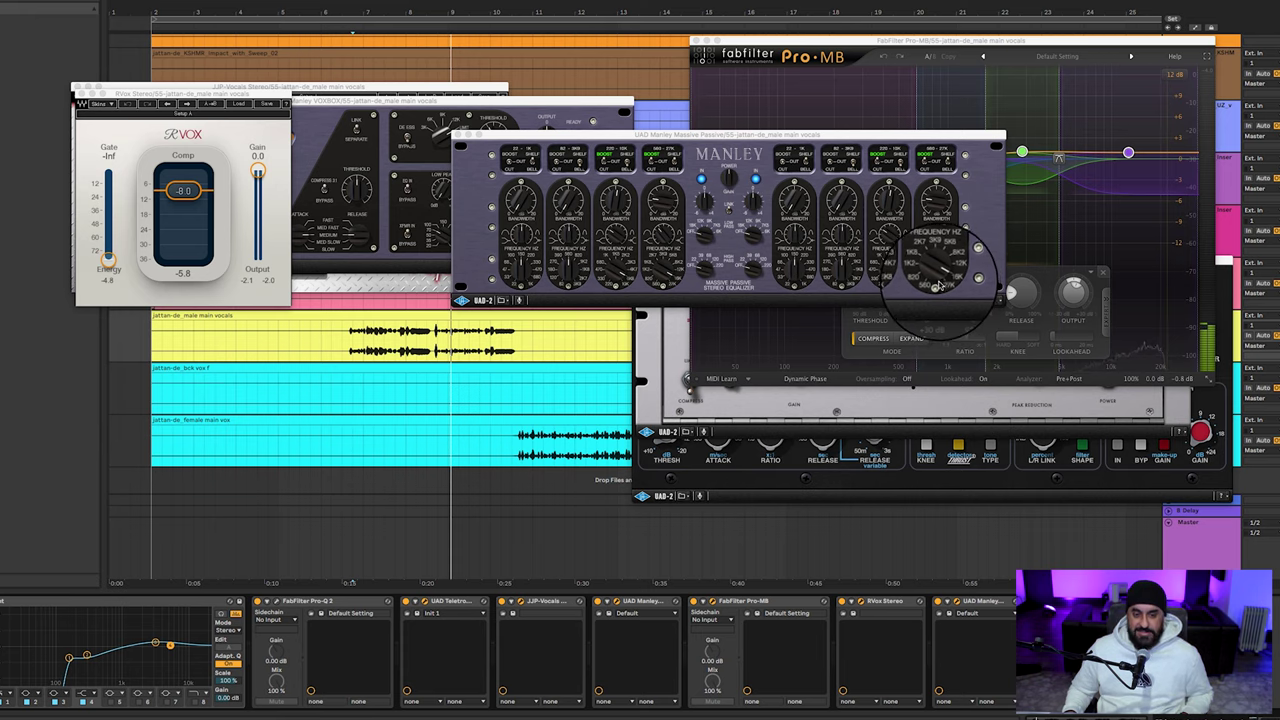
key(space)
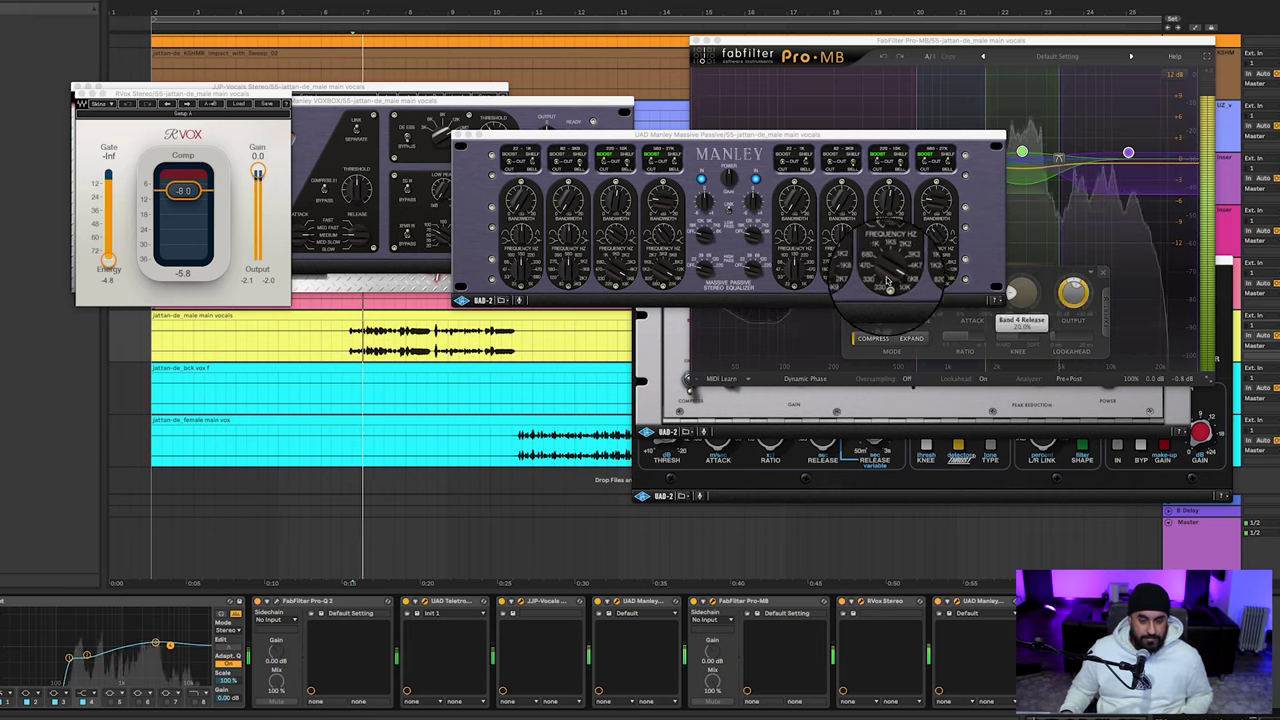
click(938, 602)
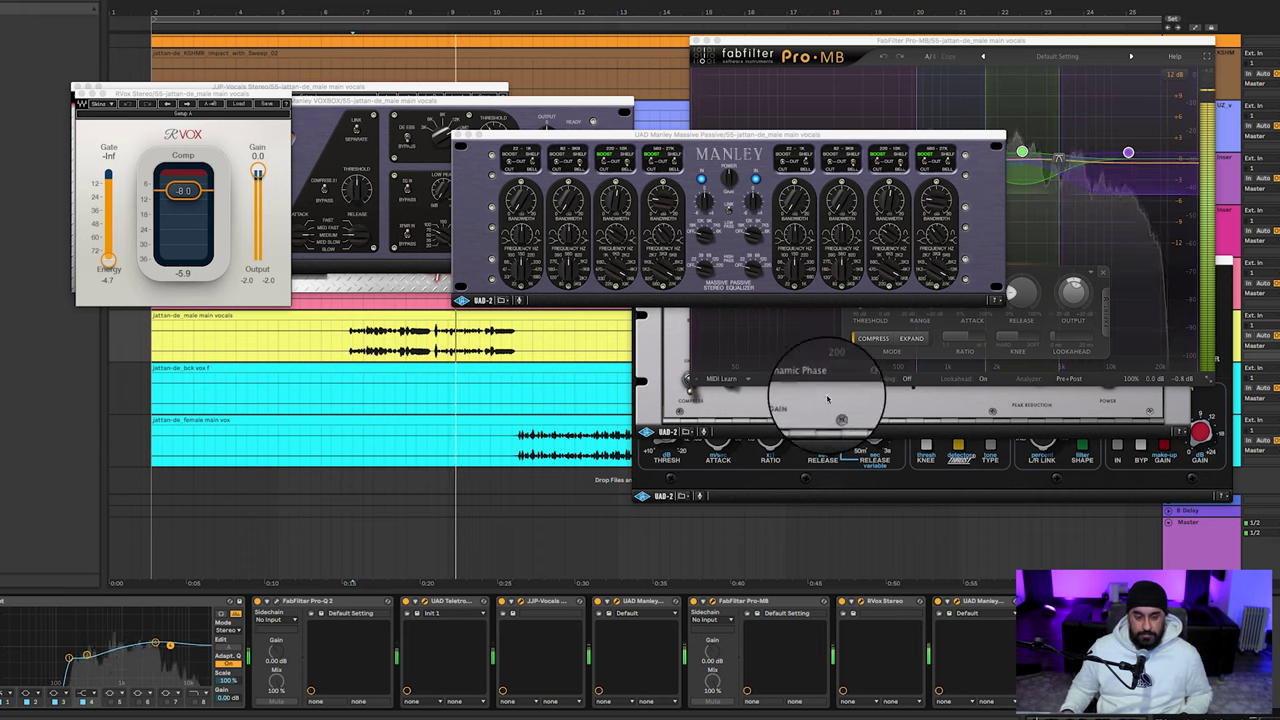
click(521, 442)
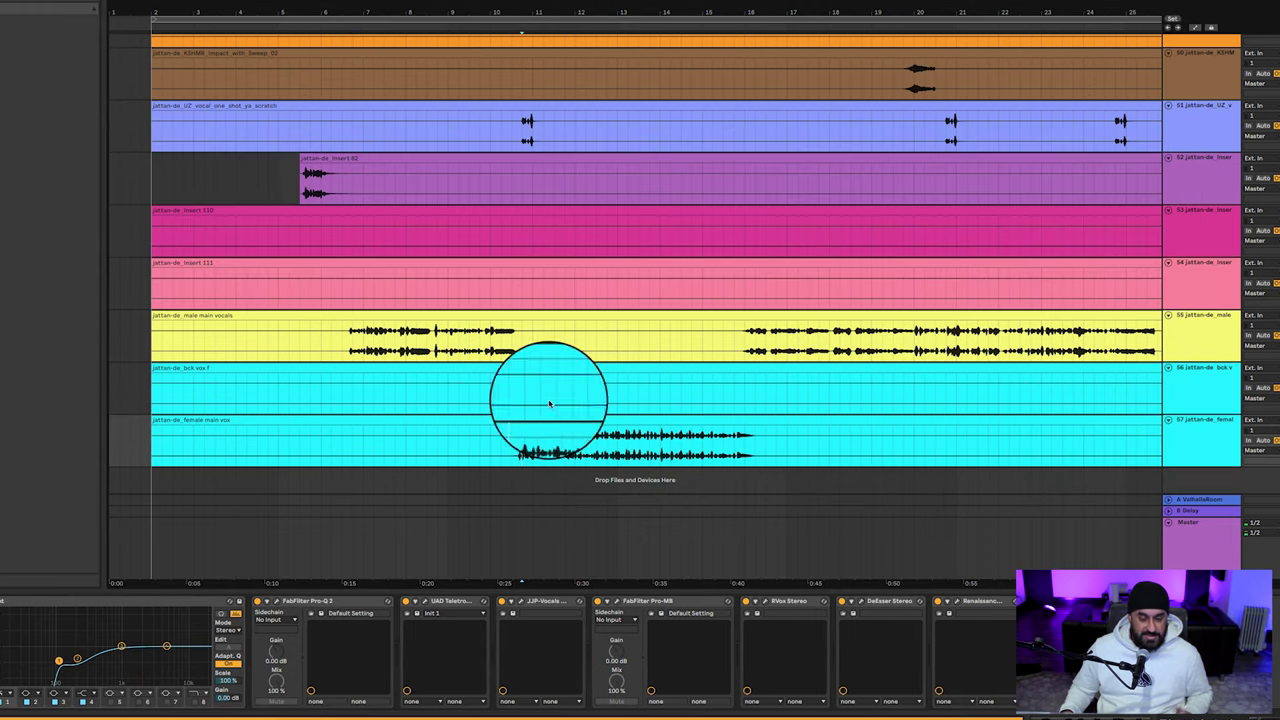
On the female main vox, switch off the UAD, JJP-Vocals and Pro-MB, and bypass DeEsser and Renaissance
click(1195, 445)
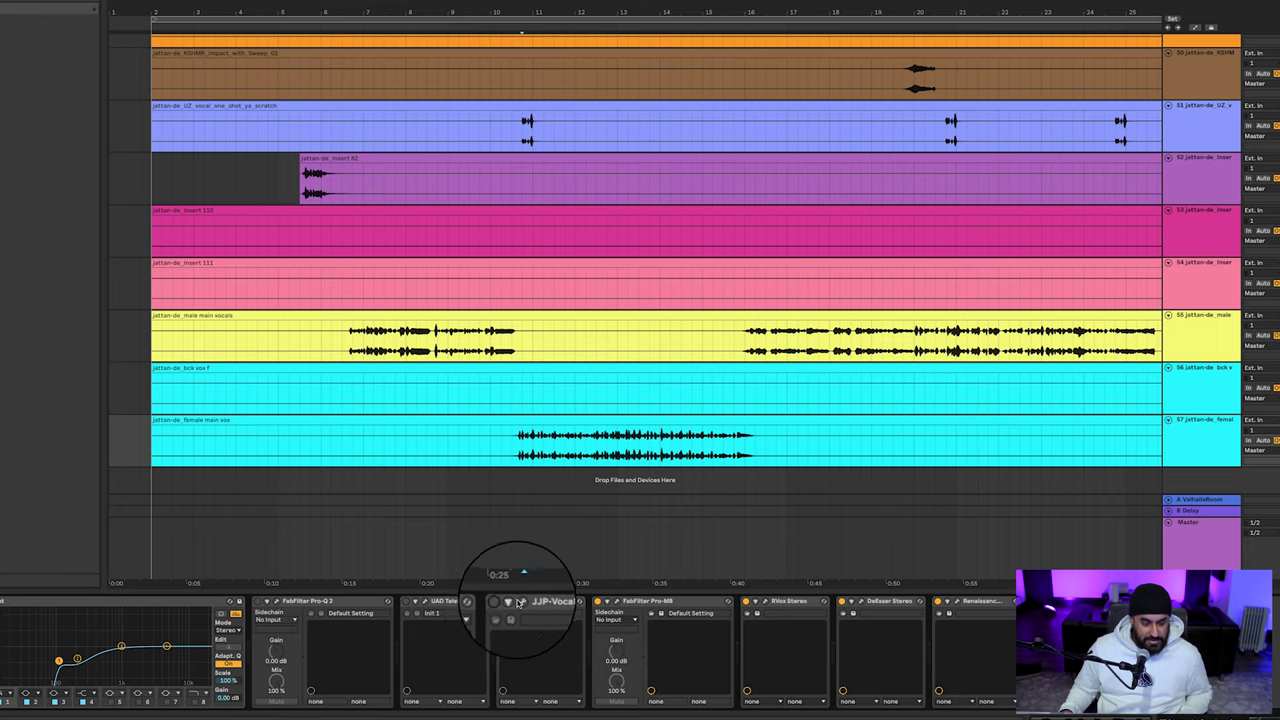
key(0)
key(0)
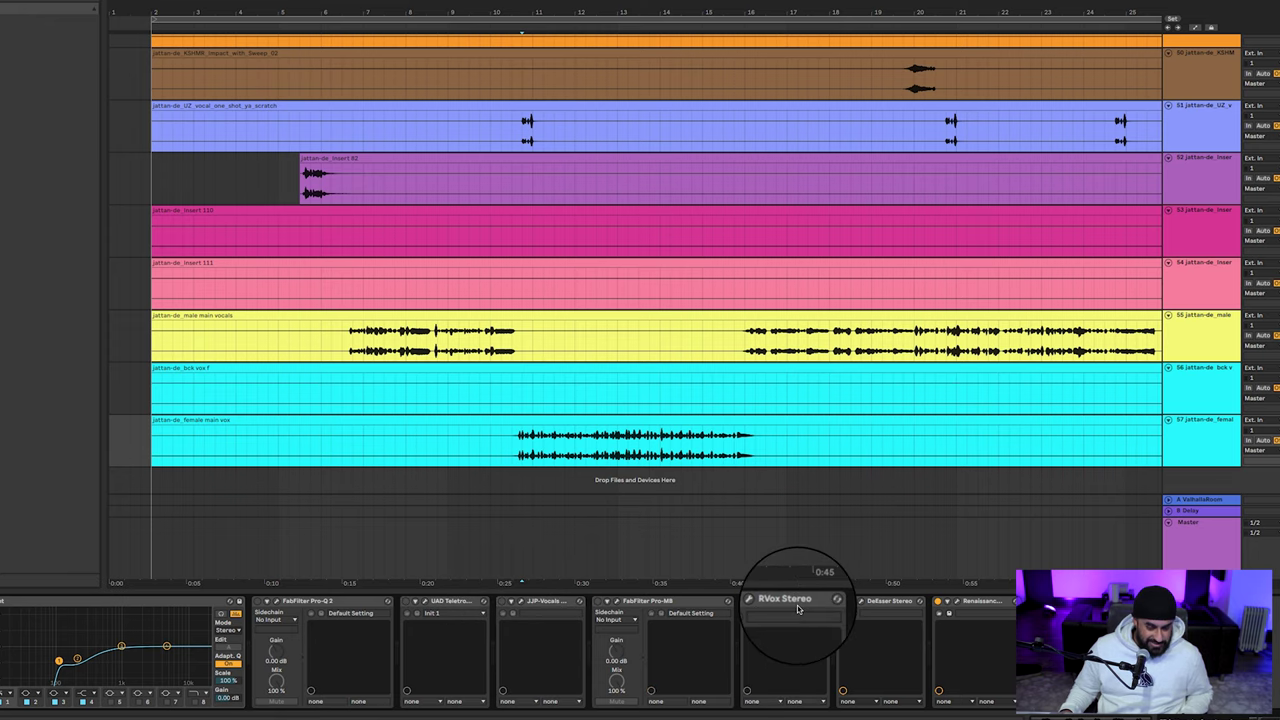
click(842, 601)
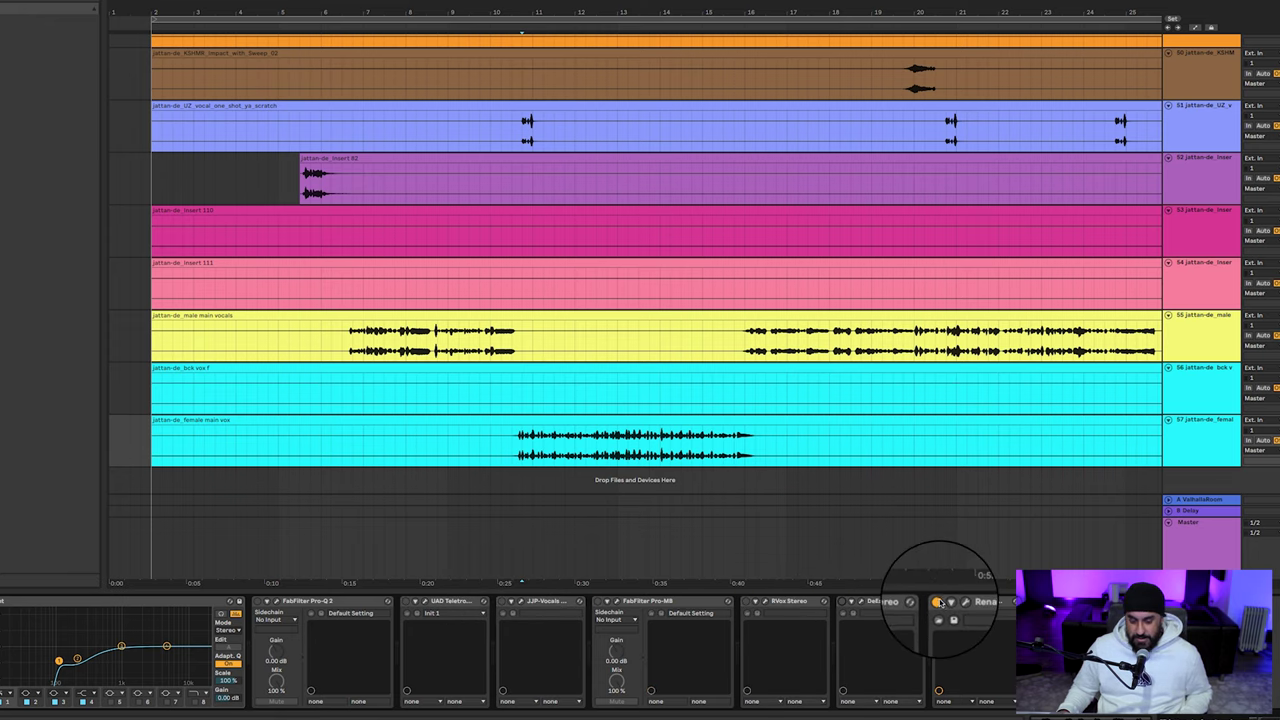
click(937, 602)
Open the API 2500 compressor window at the upper right and restart playback from the start marker
key(ctrl+alt+p)
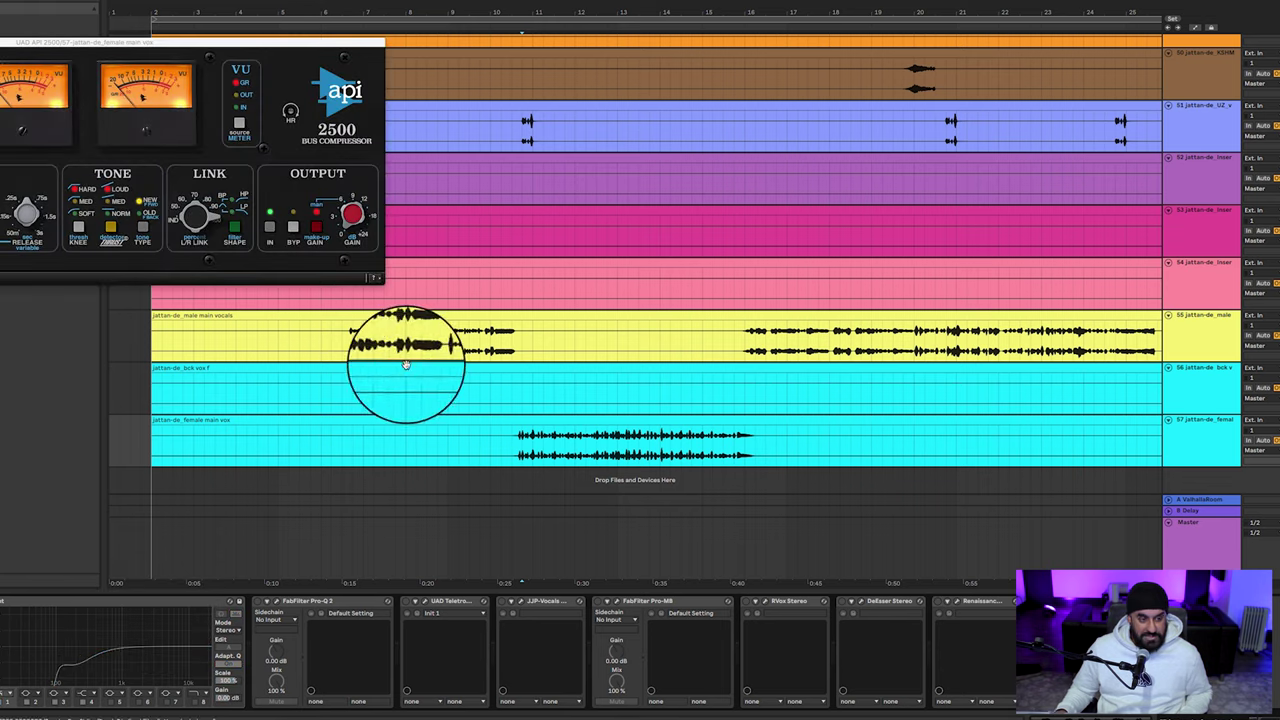
drag(168, 26, 1105, 90)
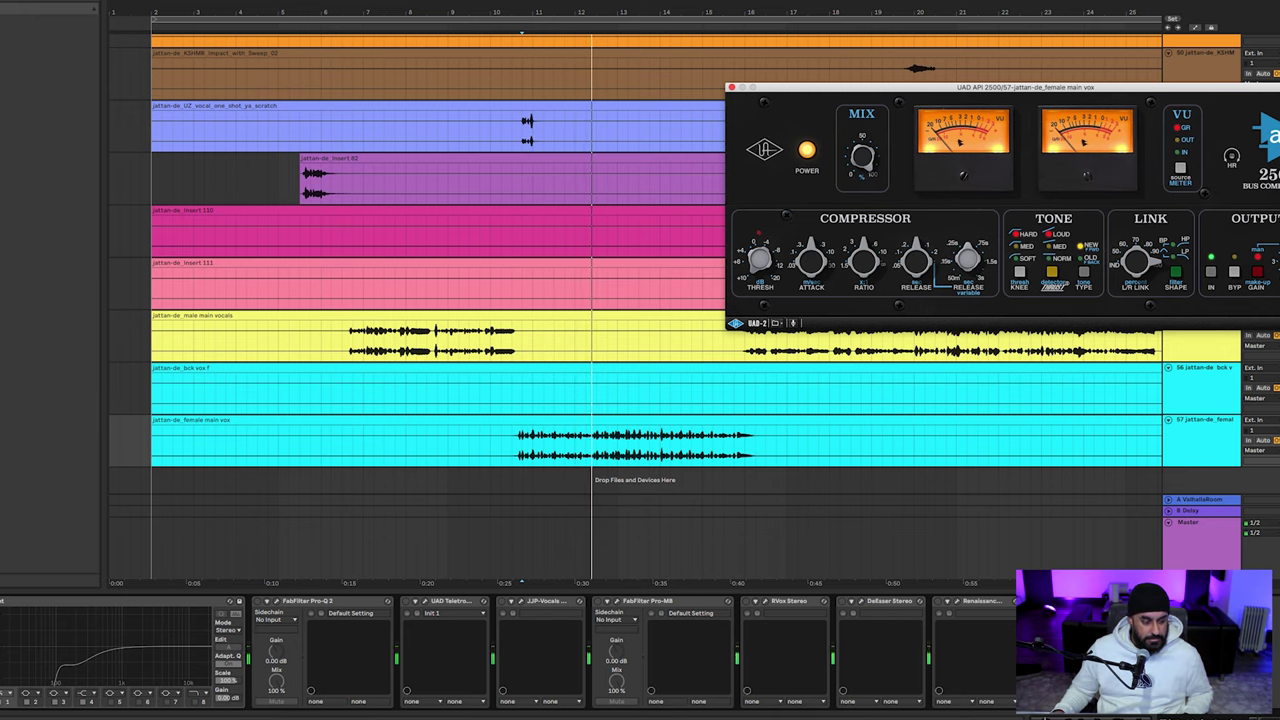
key(space)
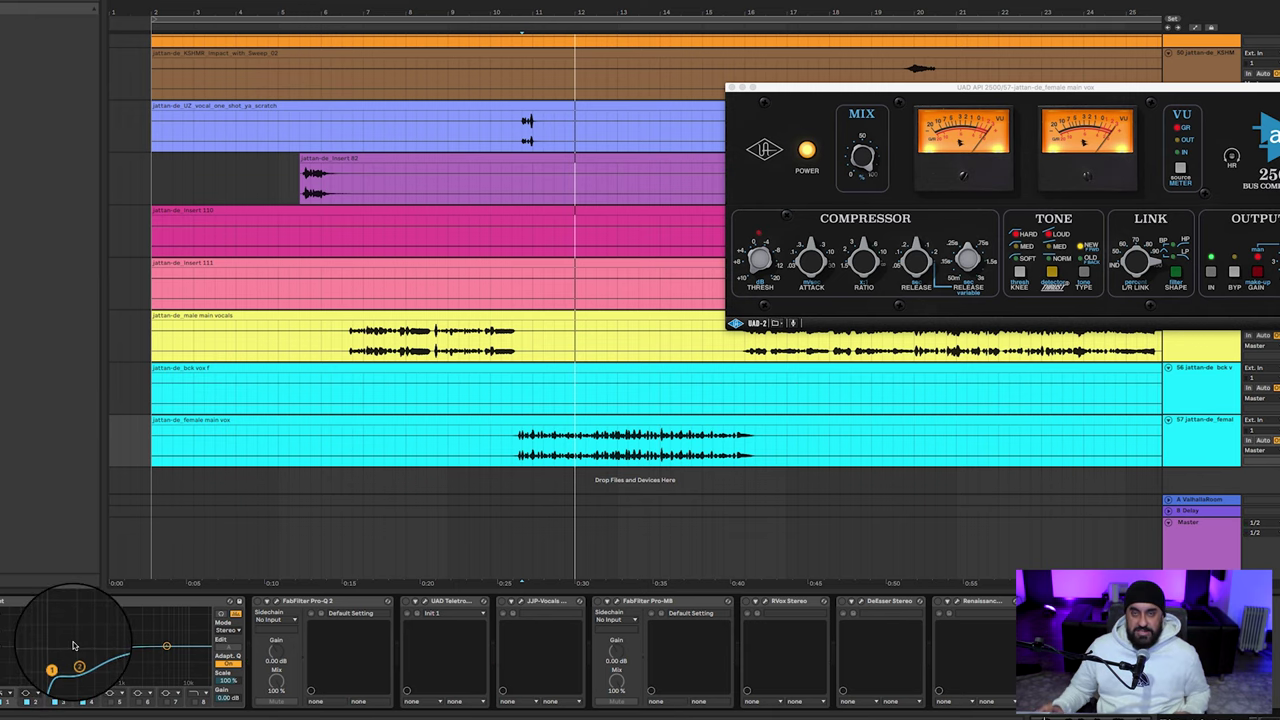
Raise EQ Eight band 2 on the female vocal and open its Pro-Q 2 while playing
drag(73, 645, 120, 657)
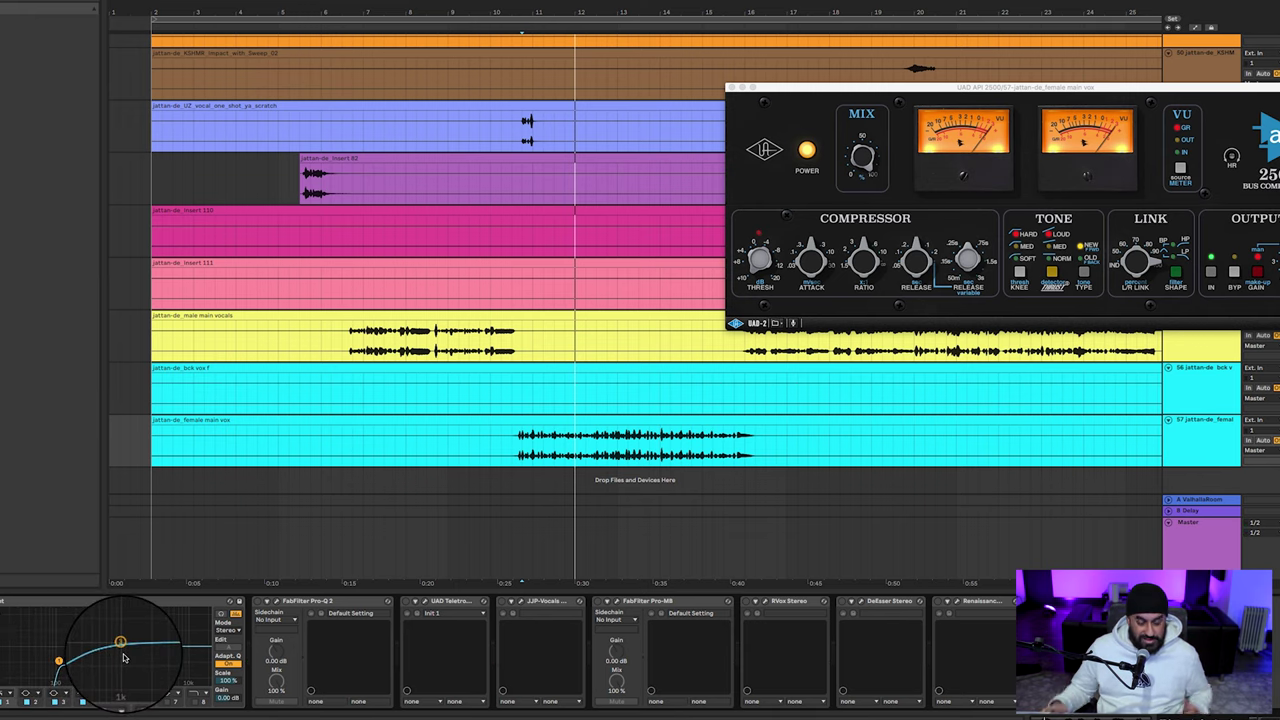
key(space)
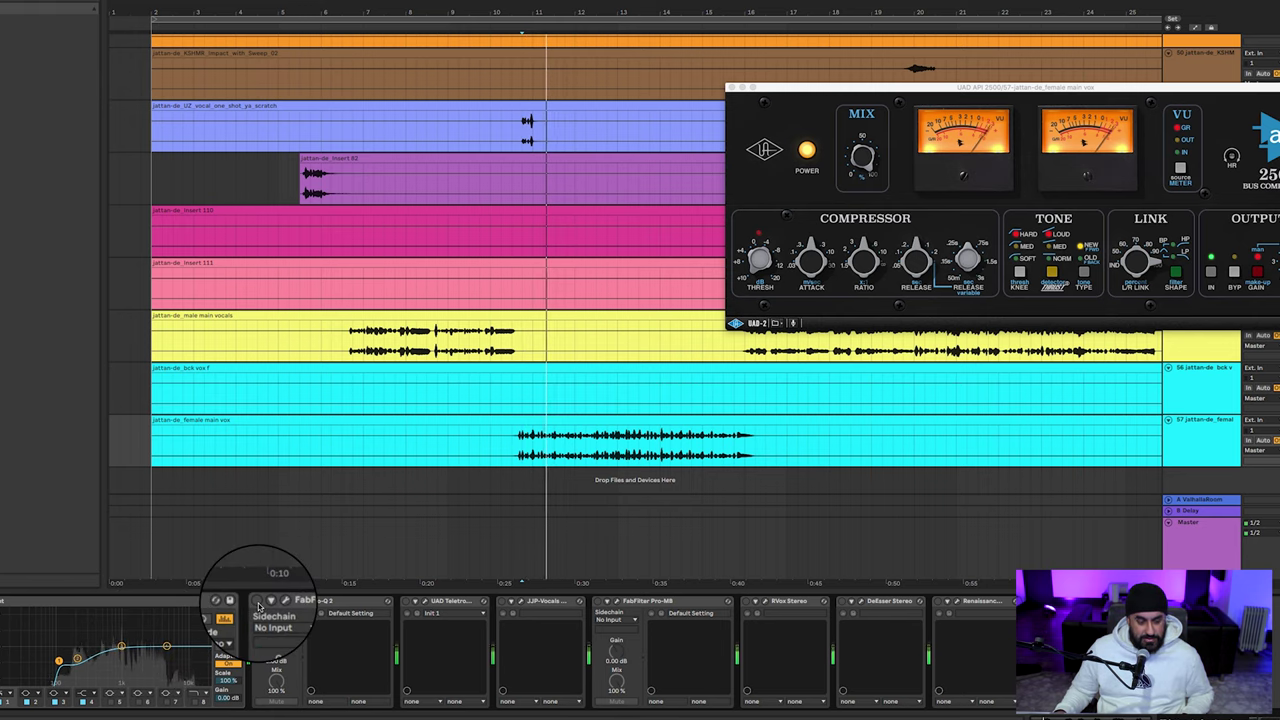
click(257, 603)
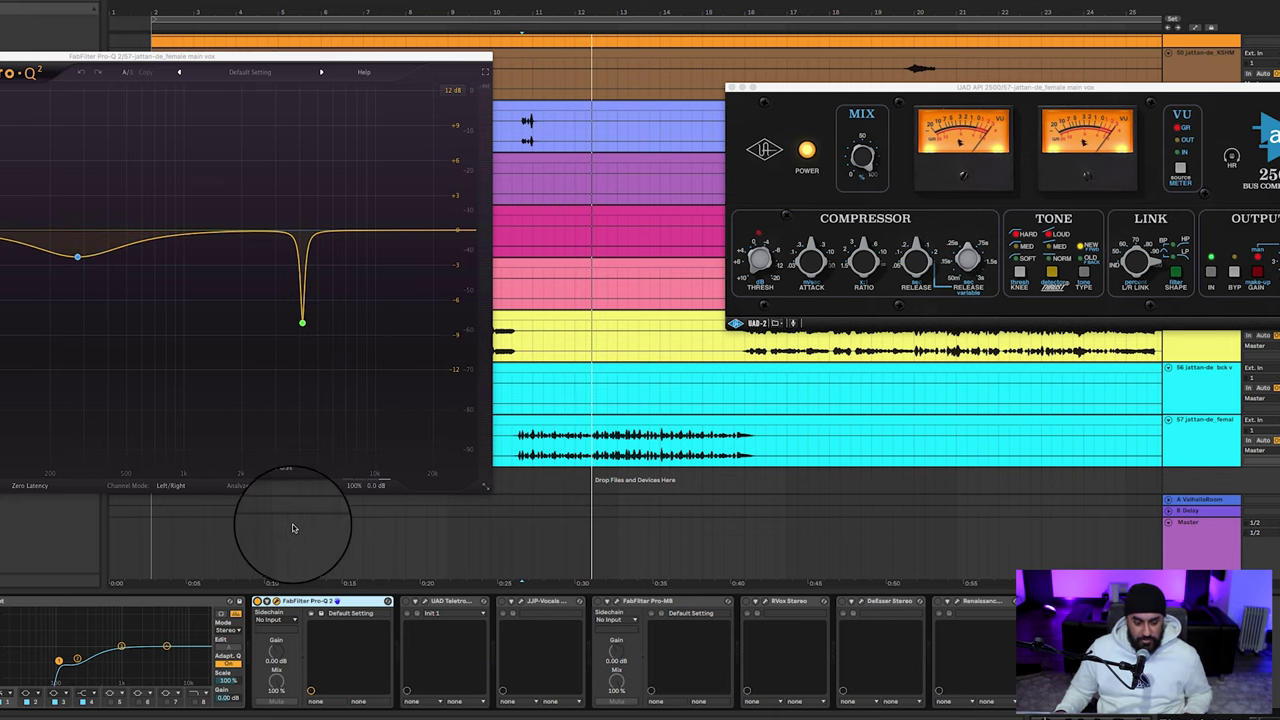
key(space)
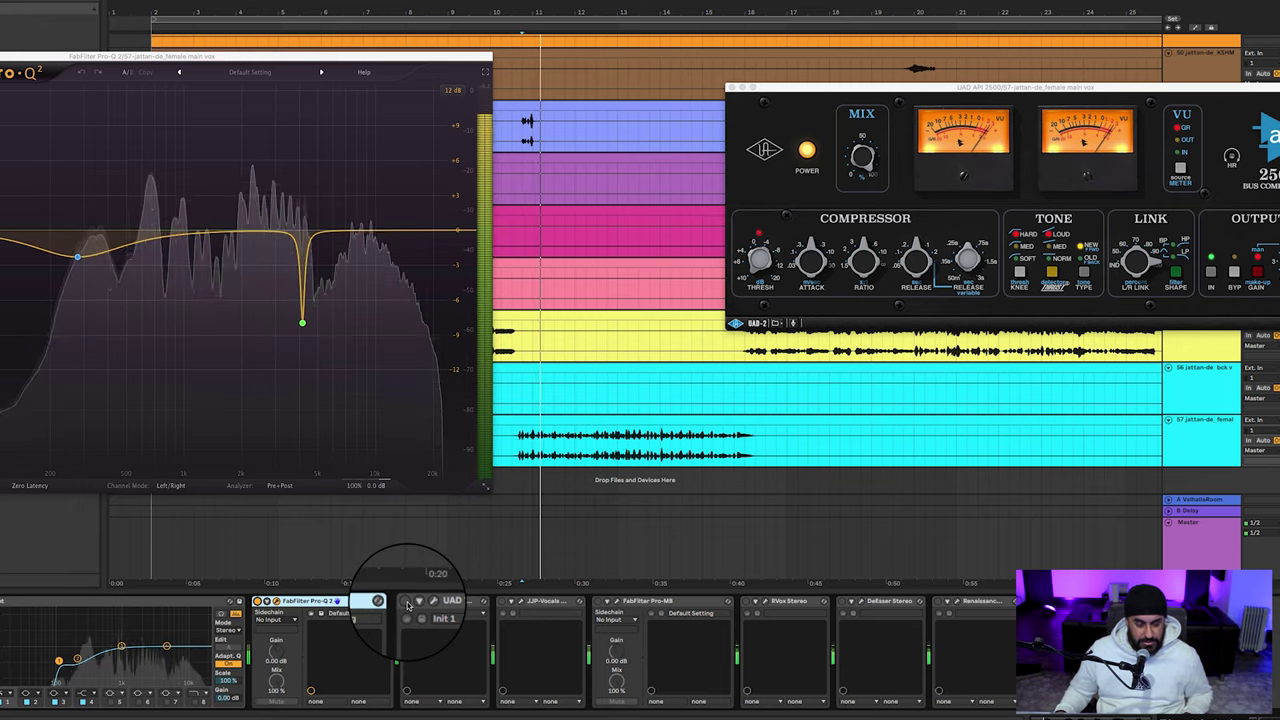
Open the female vocal's LA-2A and JJP Vocals plugin windows
click(407, 604)
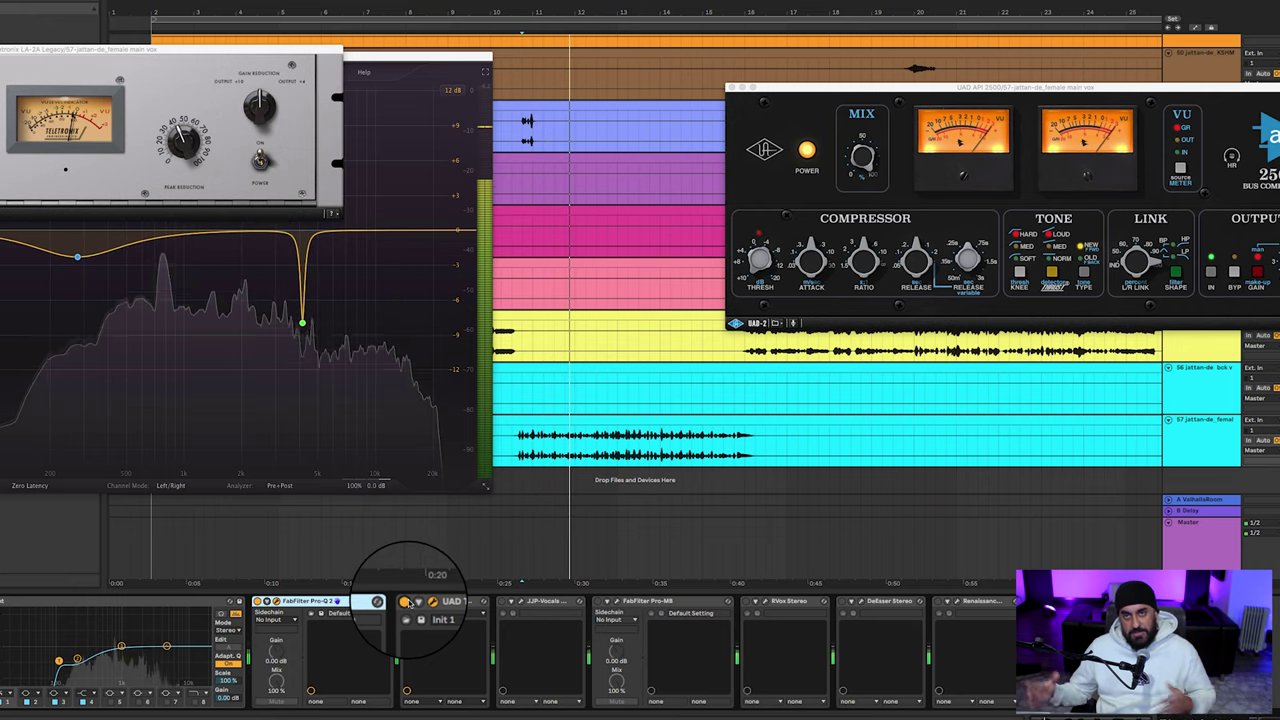
key(space)
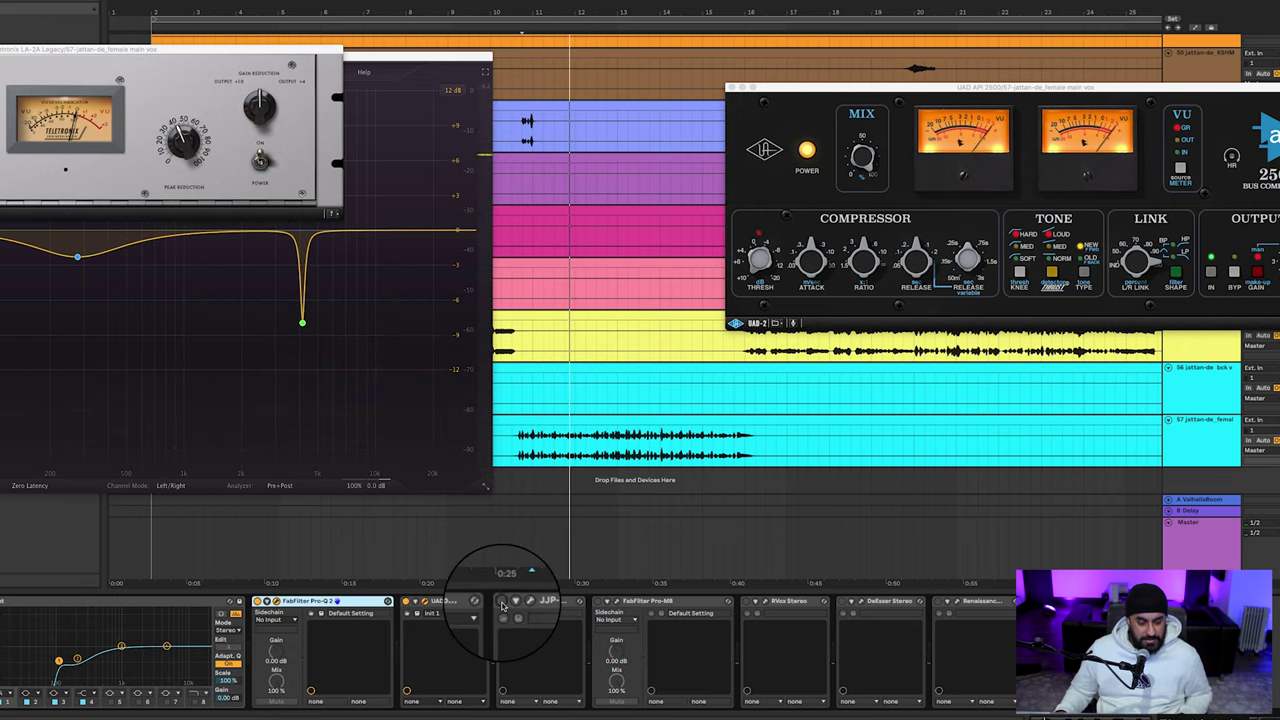
click(519, 602)
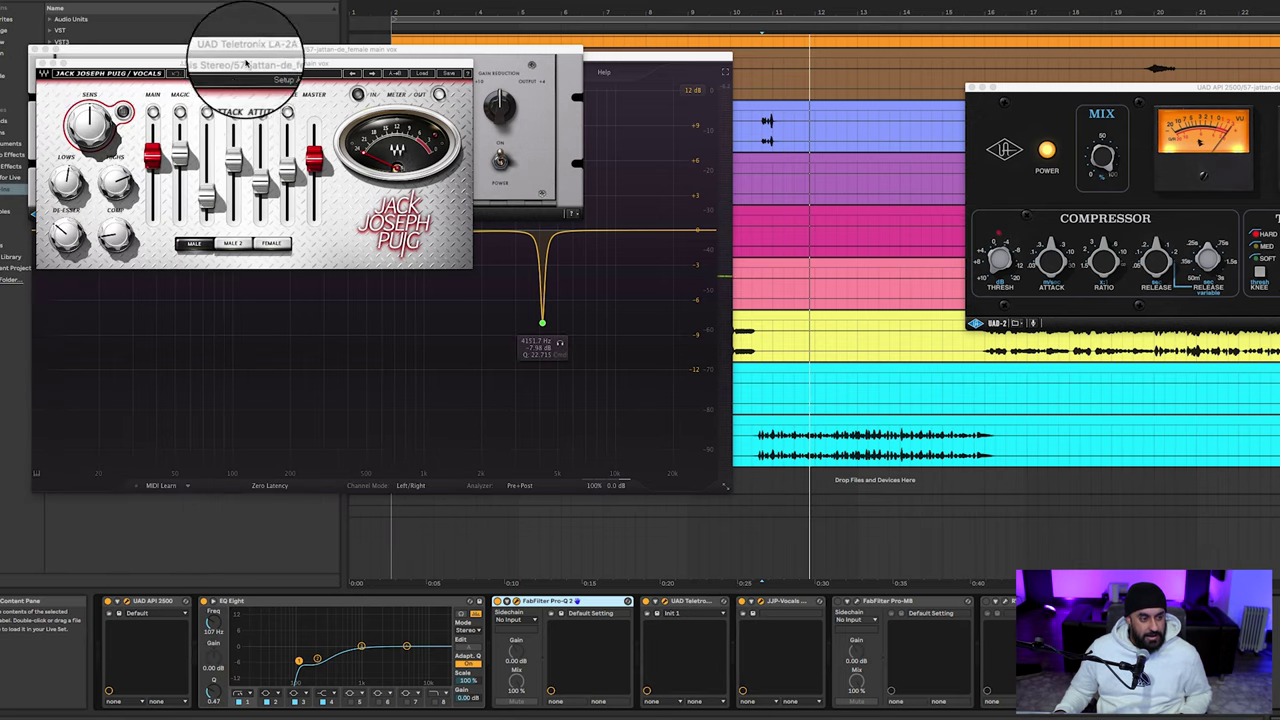
Move the JJP Vocals window right and play the female vocal through the Pro-MB
drag(5, 66, 287, 95)
drag(526, 104, 759, 109)
key(space)
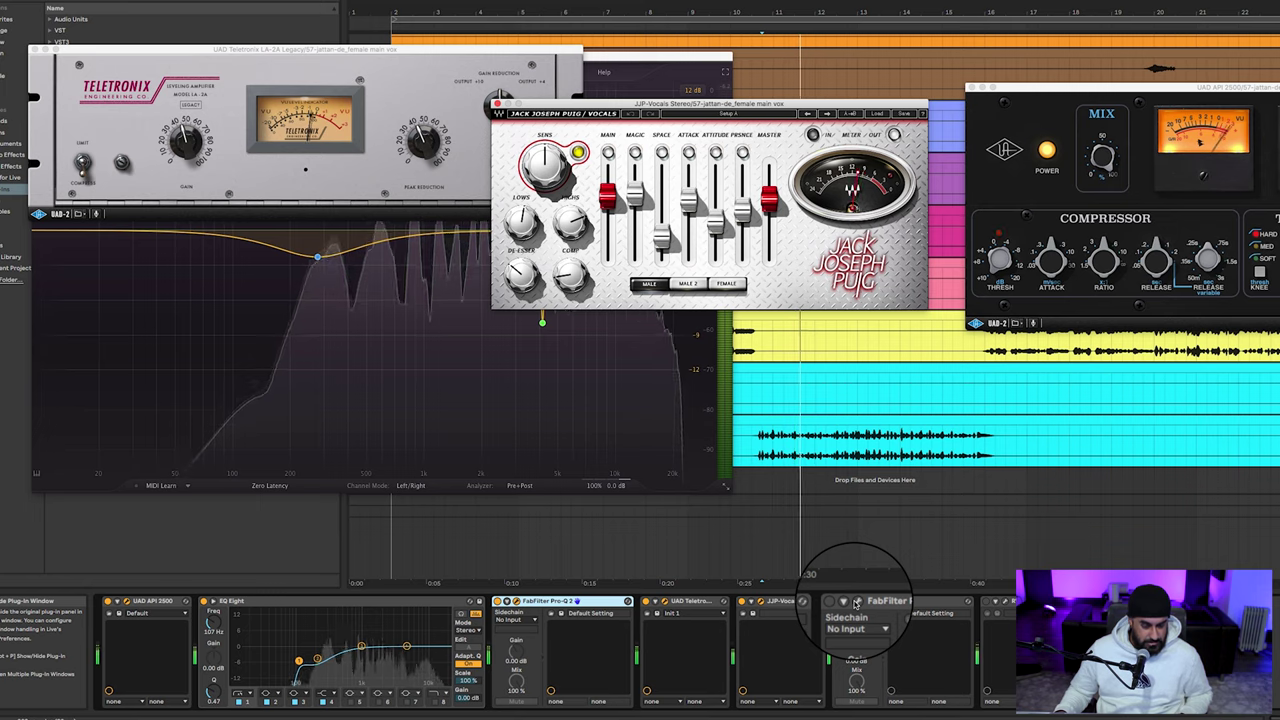
click(856, 603)
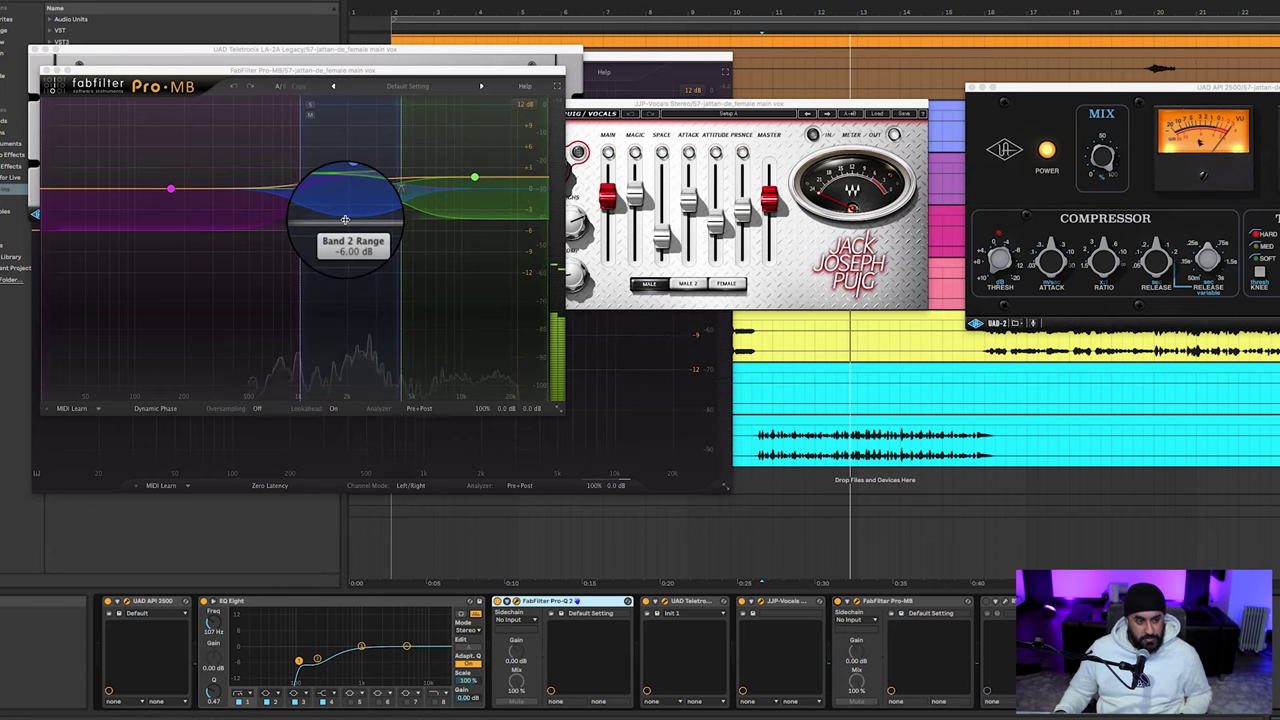
key(space)
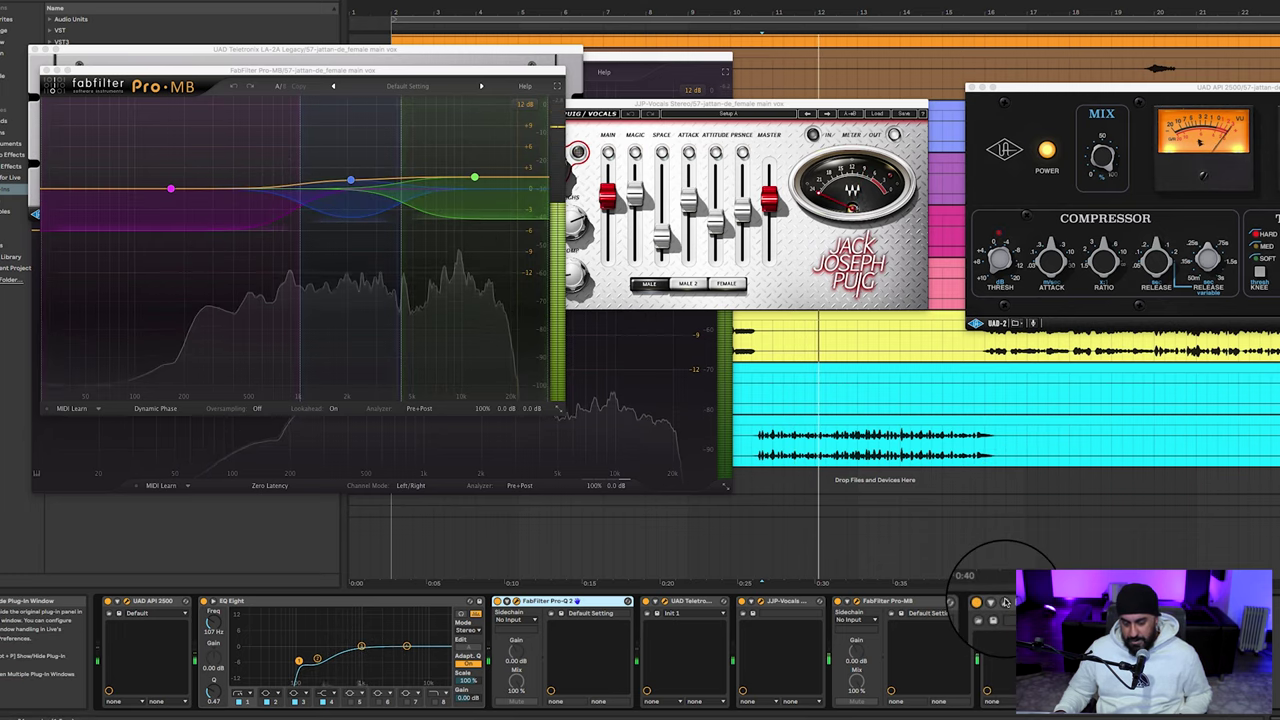
Open the RVox window at top centre, bring JJP Vocals forward, and open the Renaissance Axx
click(1060, 601)
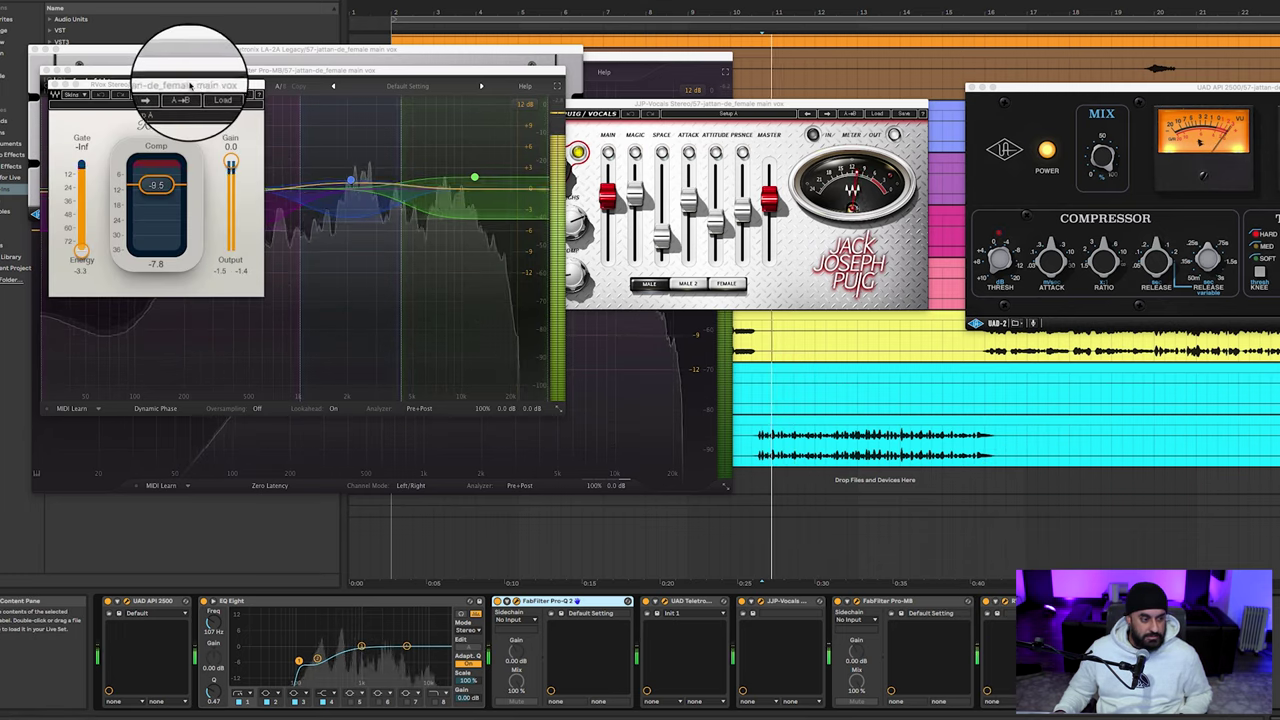
drag(197, 88, 554, 40)
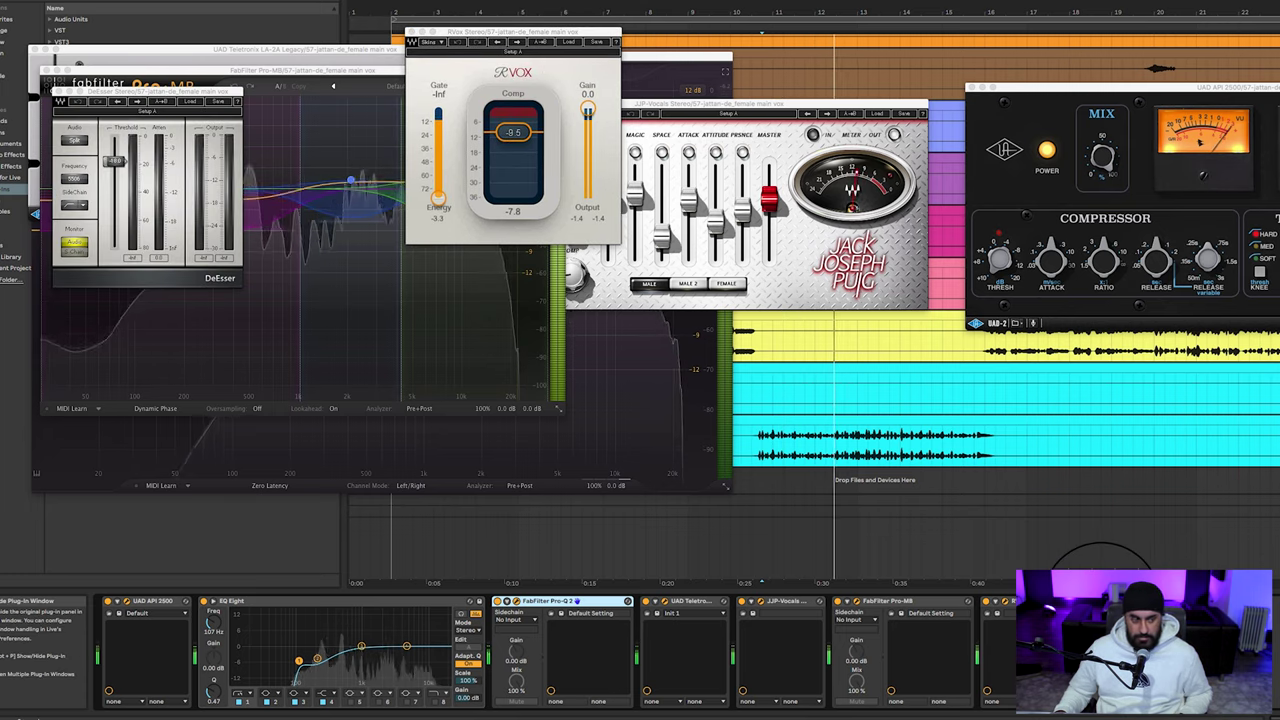
click(760, 601)
click(760, 601)
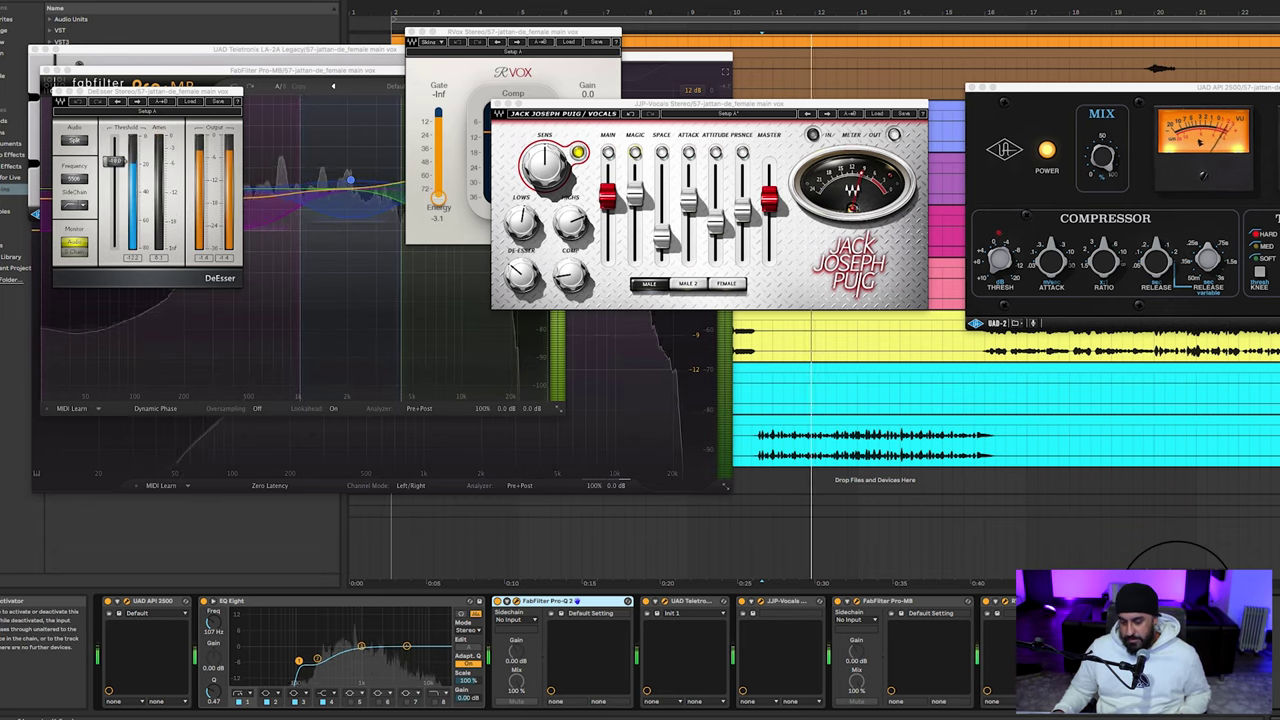
click(997, 600)
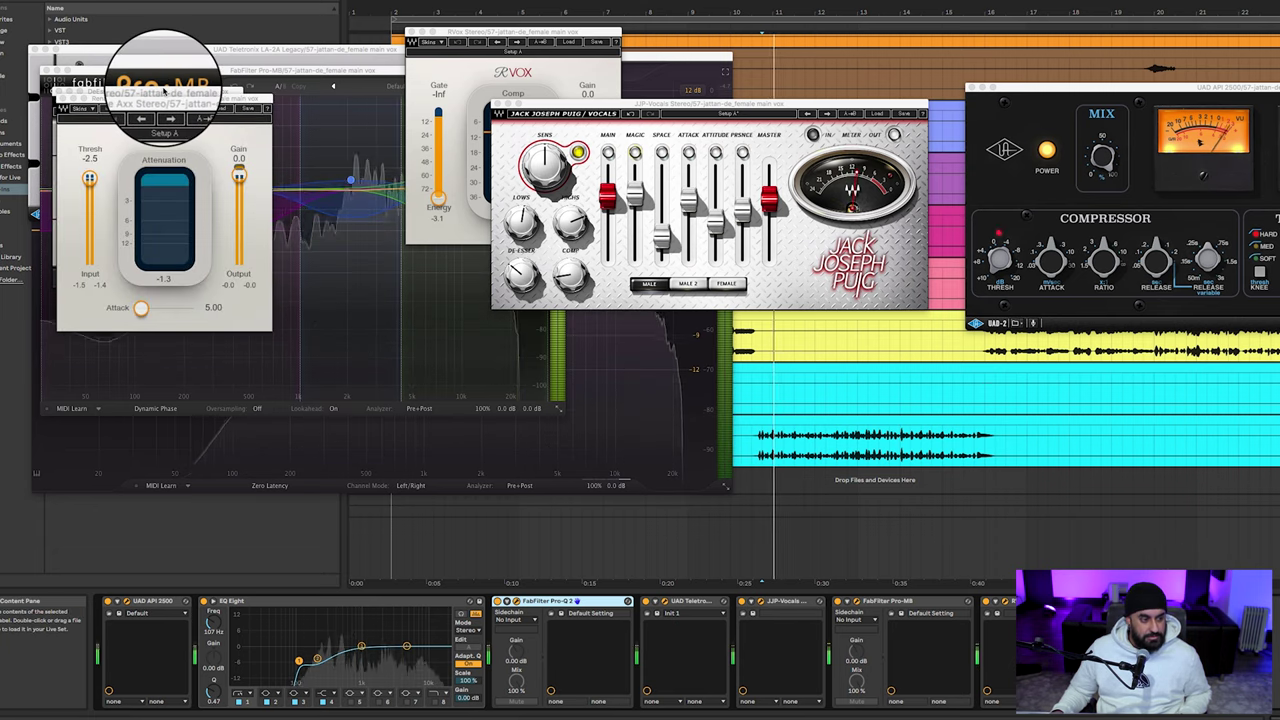
Close all eight plugin windows, hide the browser, and show the mixer section
click(57, 97)
click(52, 87)
click(45, 70)
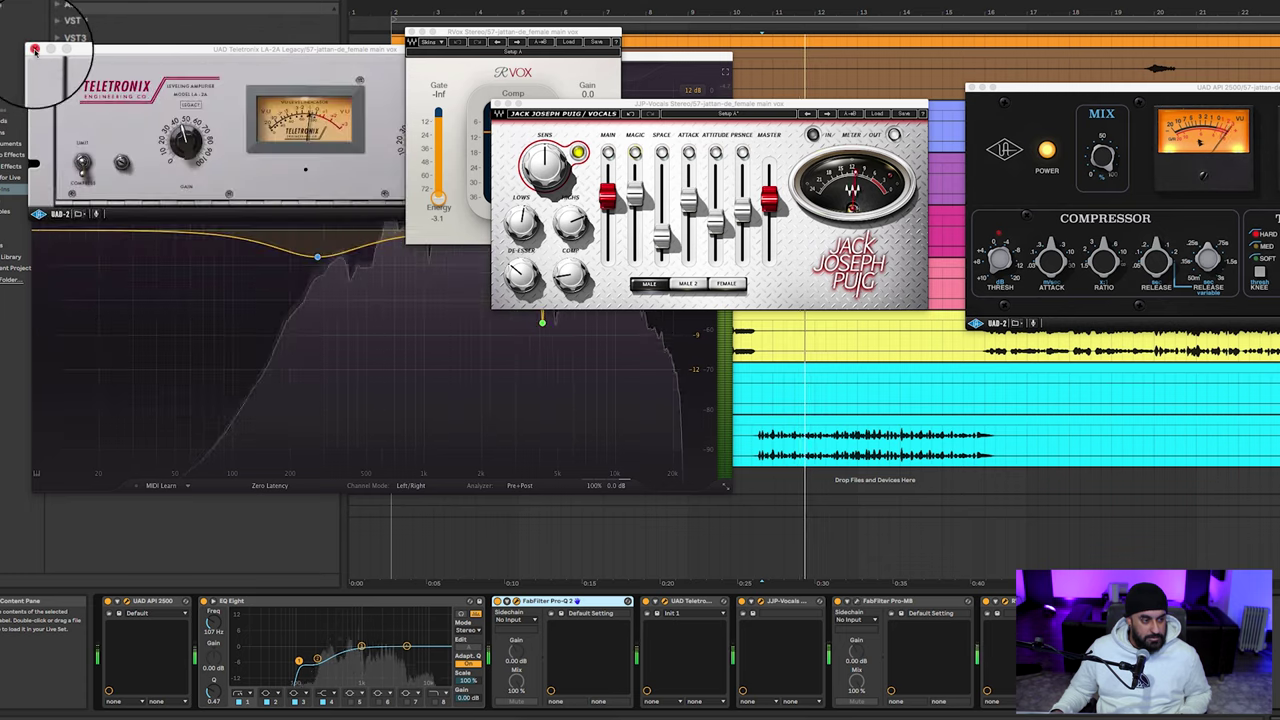
click(34, 49)
click(30, 44)
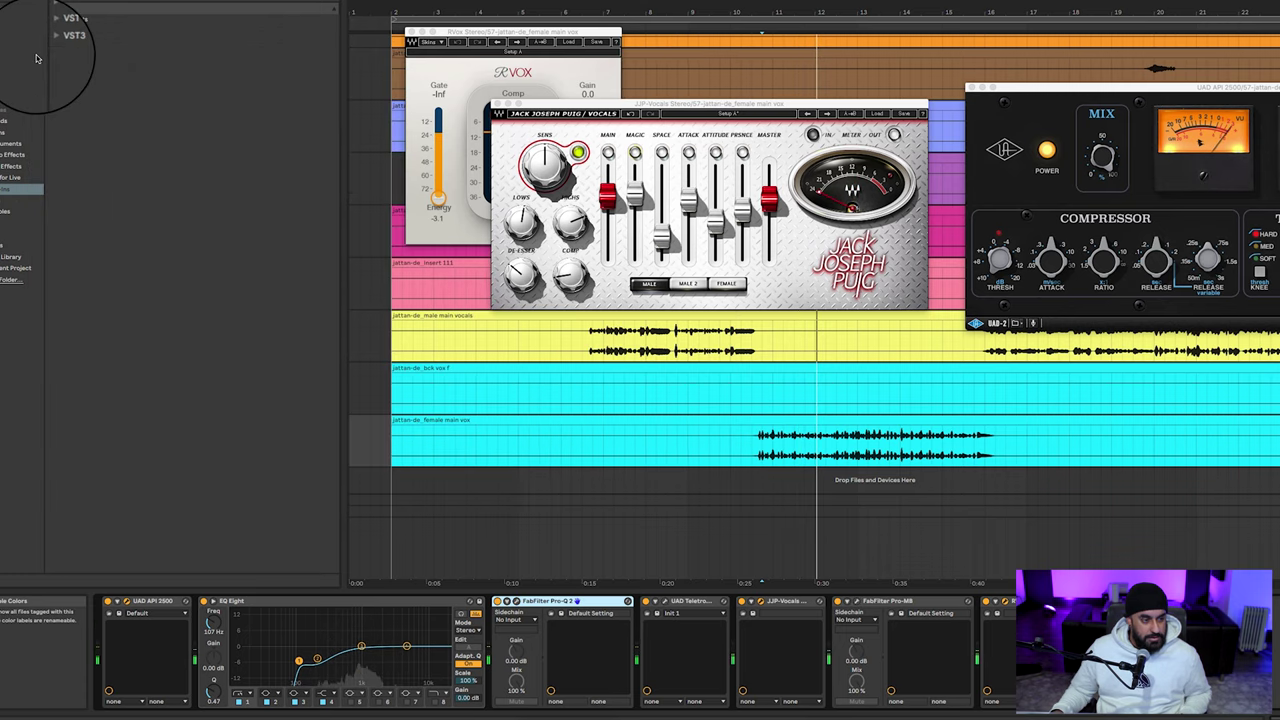
click(412, 33)
click(495, 103)
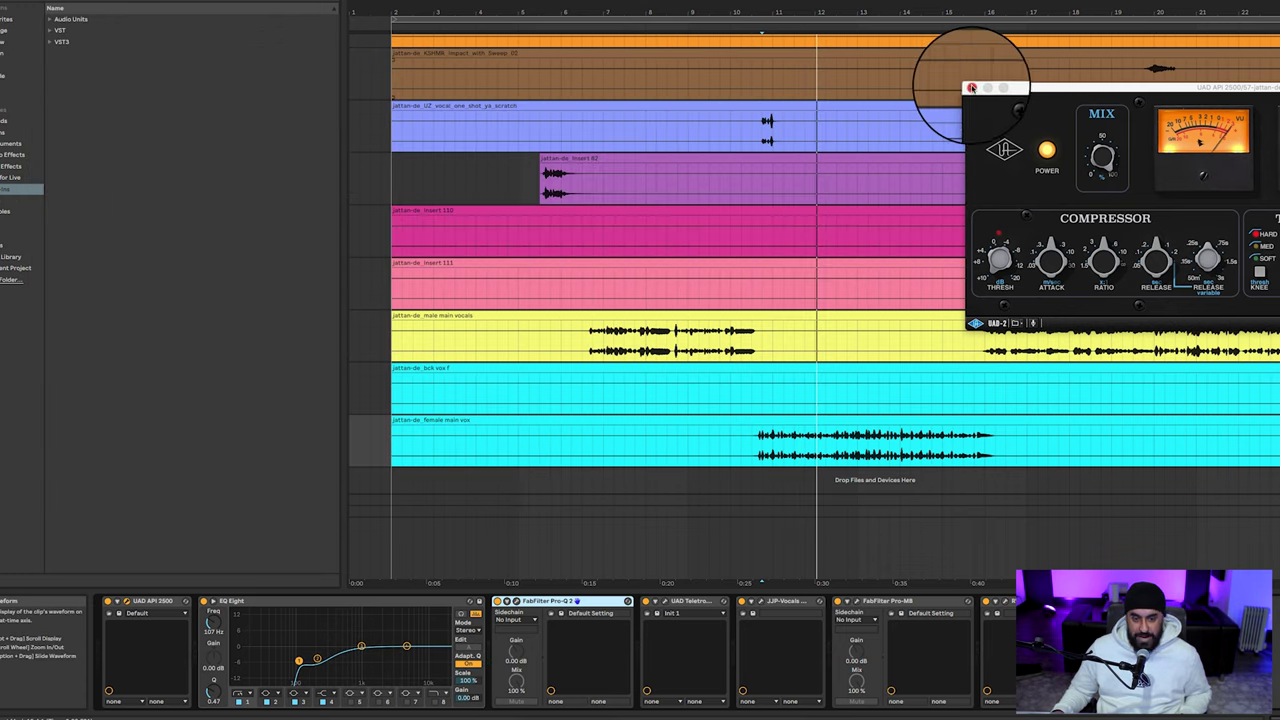
click(974, 88)
key(ctrl+alt+b)
key(ctrl+alt+m)
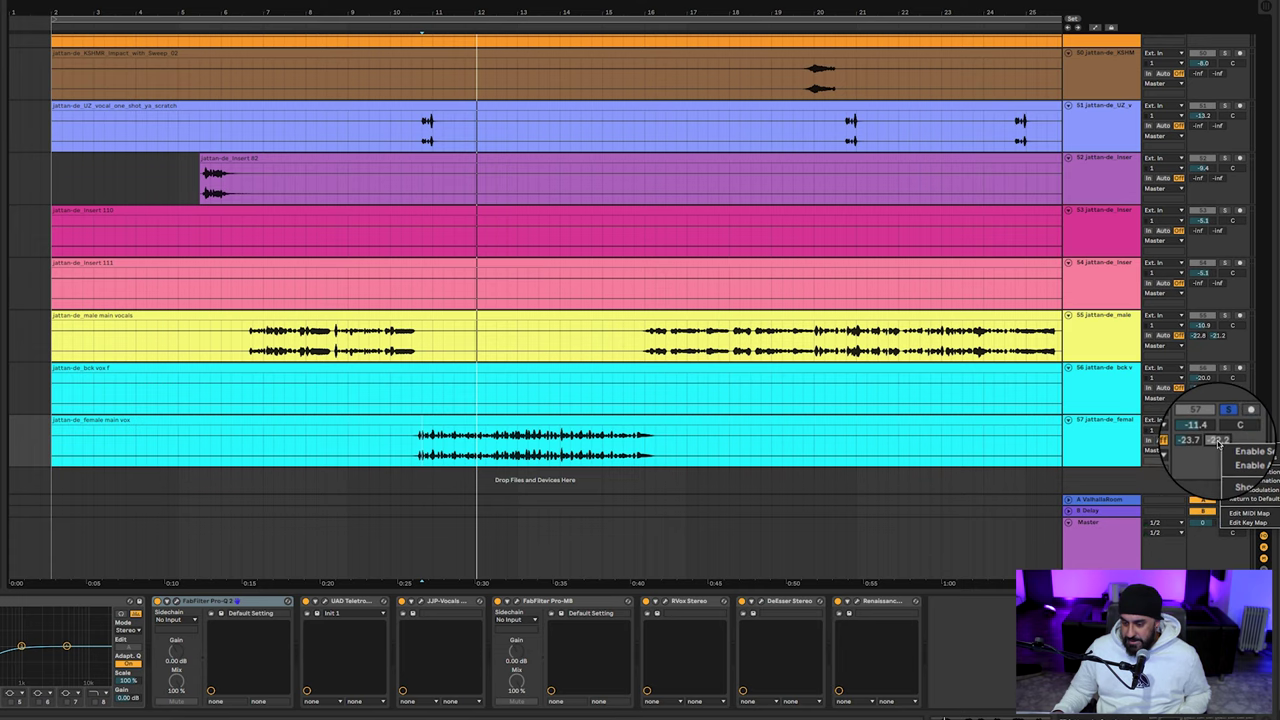
Inspect the ValhallaRoom reverb return, show the B Delay return's device, then reopen the male vocal chain
click(1120, 500)
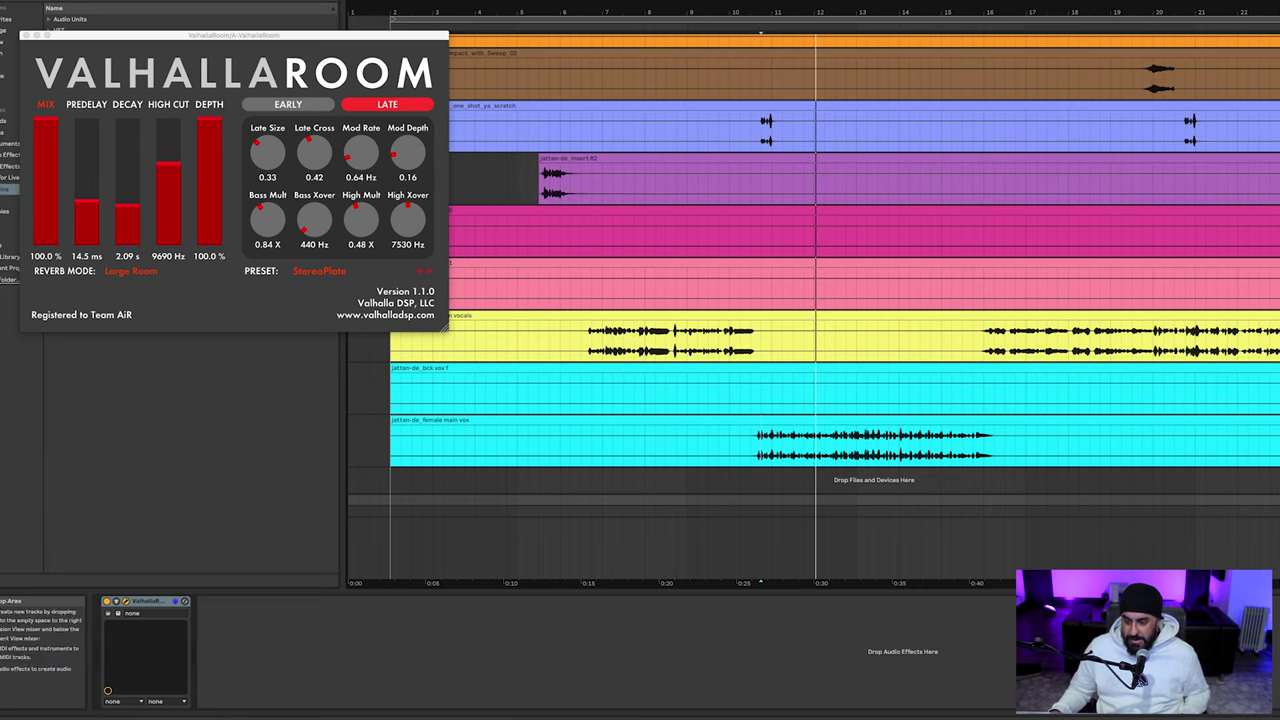
click(368, 440)
click(368, 511)
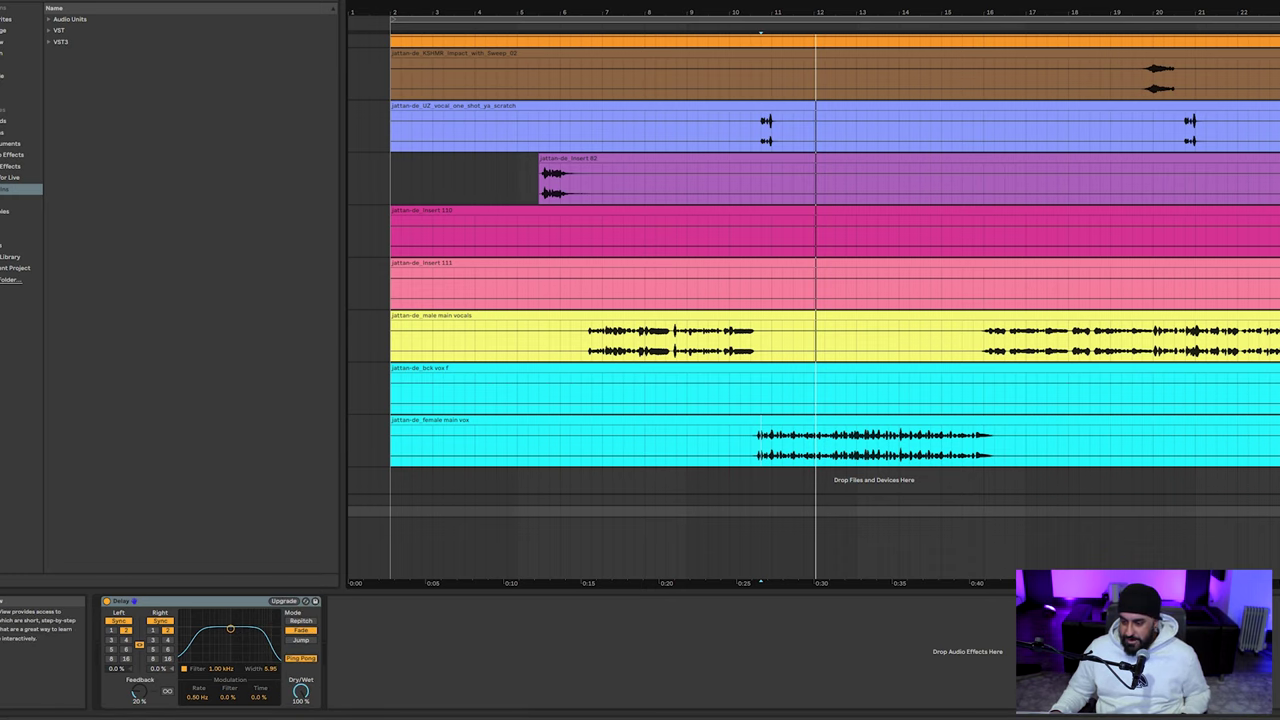
click(709, 345)
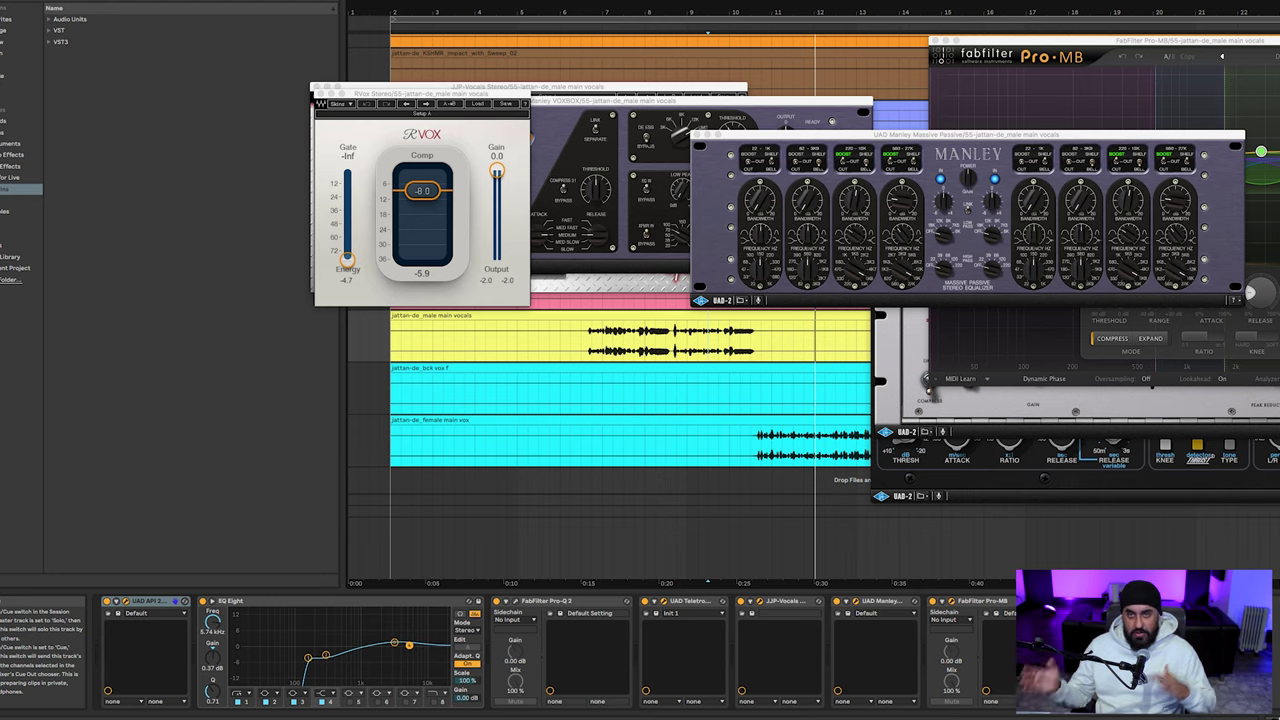
Replay the male main vocals from the start marker, then close the Manley EQ window
key(space)
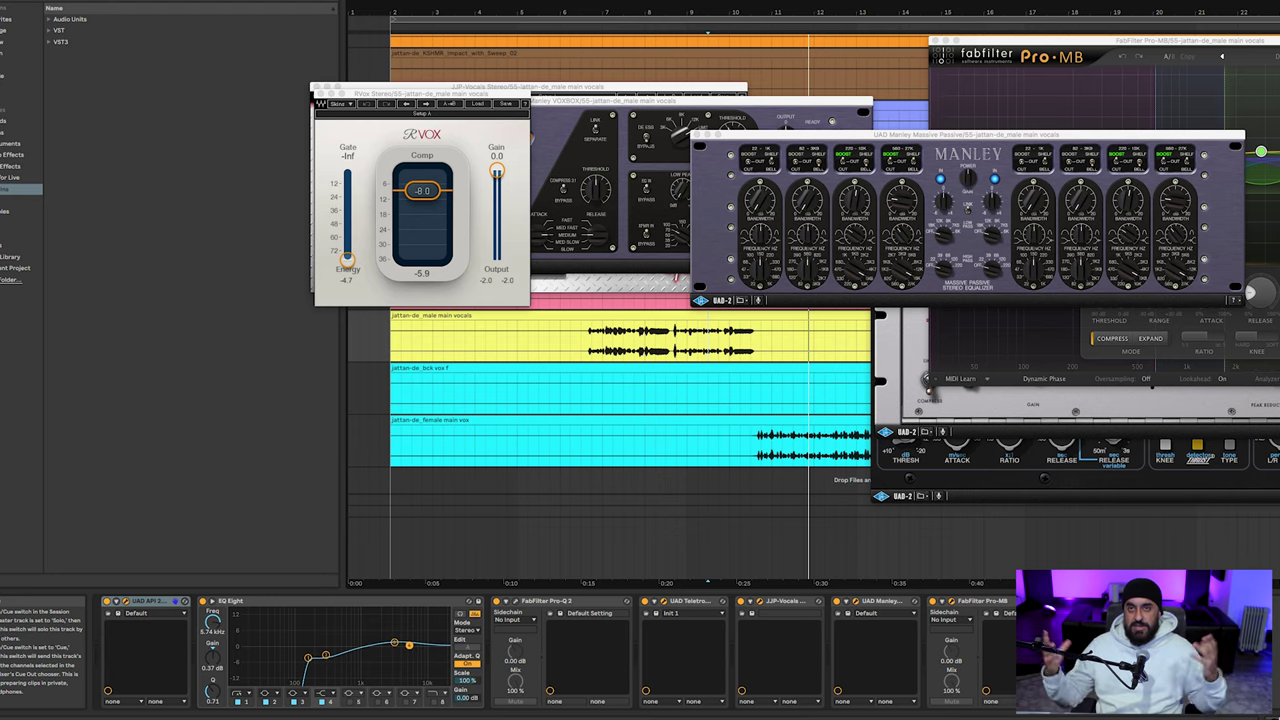
click(697, 135)
Hide the plugin windows, select bck vox f, and play a passage from the Insert 111 track
click(868, 85)
scroll(900, 250, right, 10)
click(970, 395)
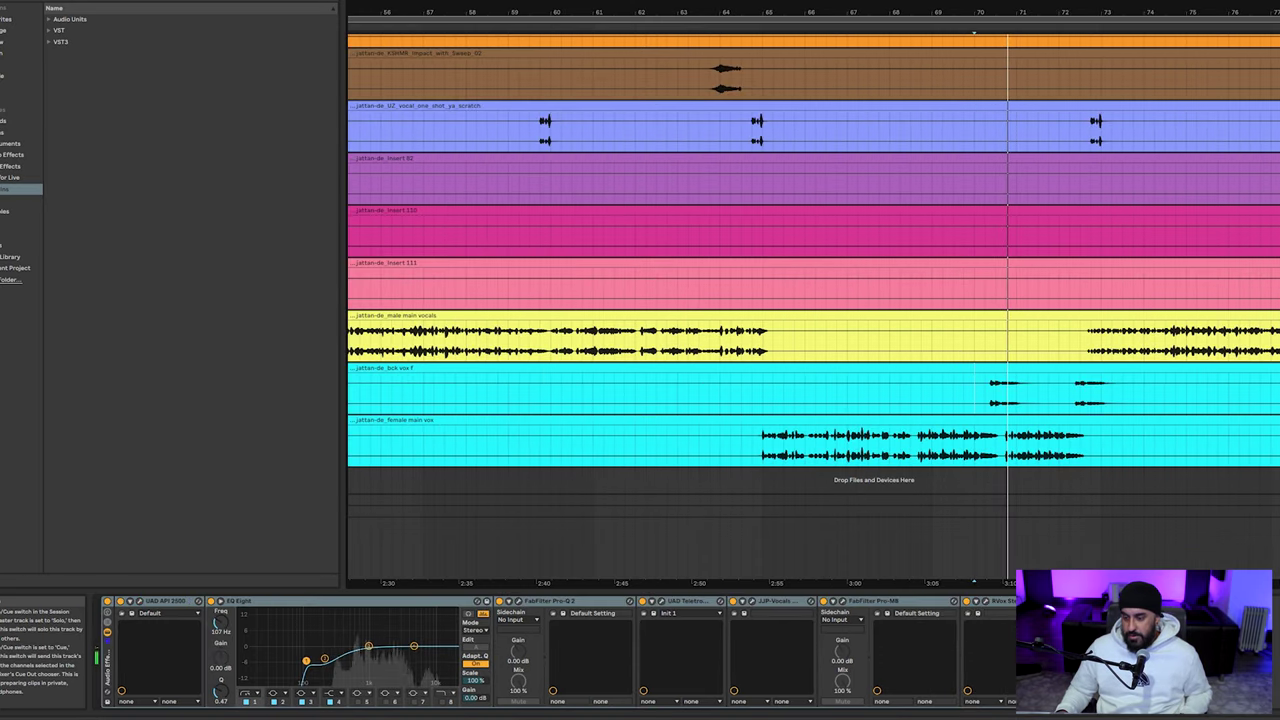
scroll(1104, 378, right, 3)
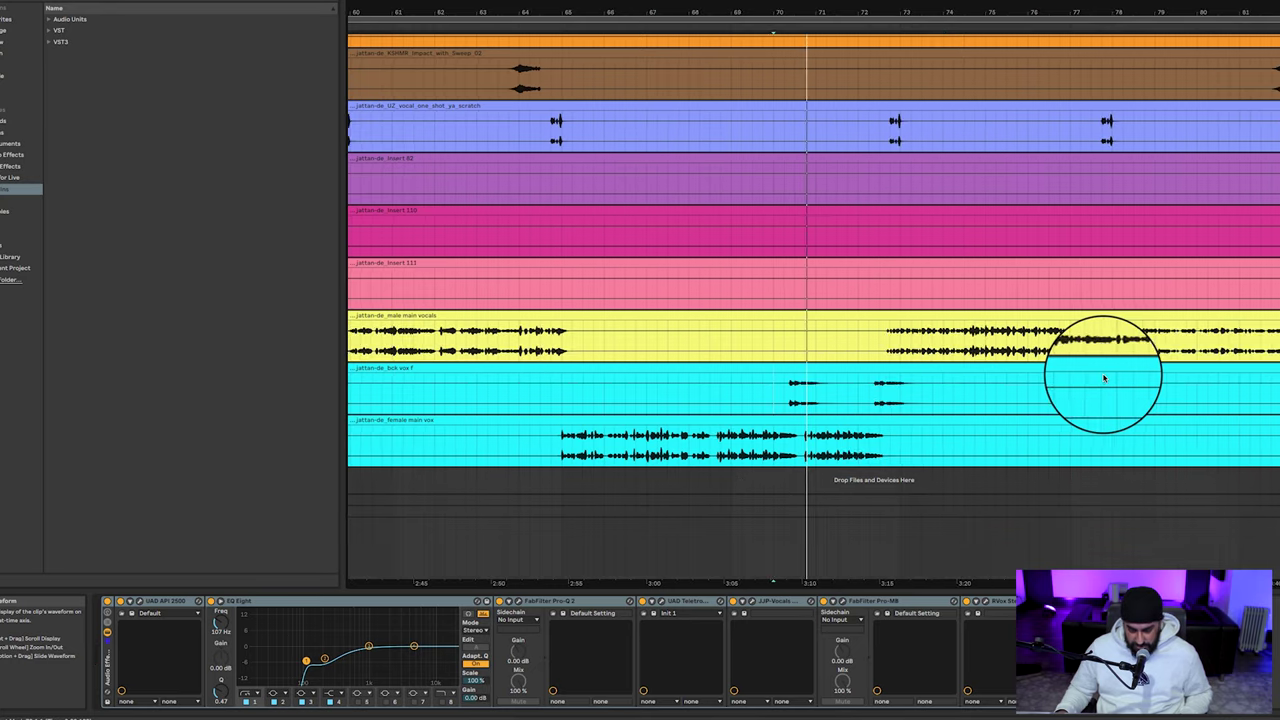
scroll(1114, 377, left, 10)
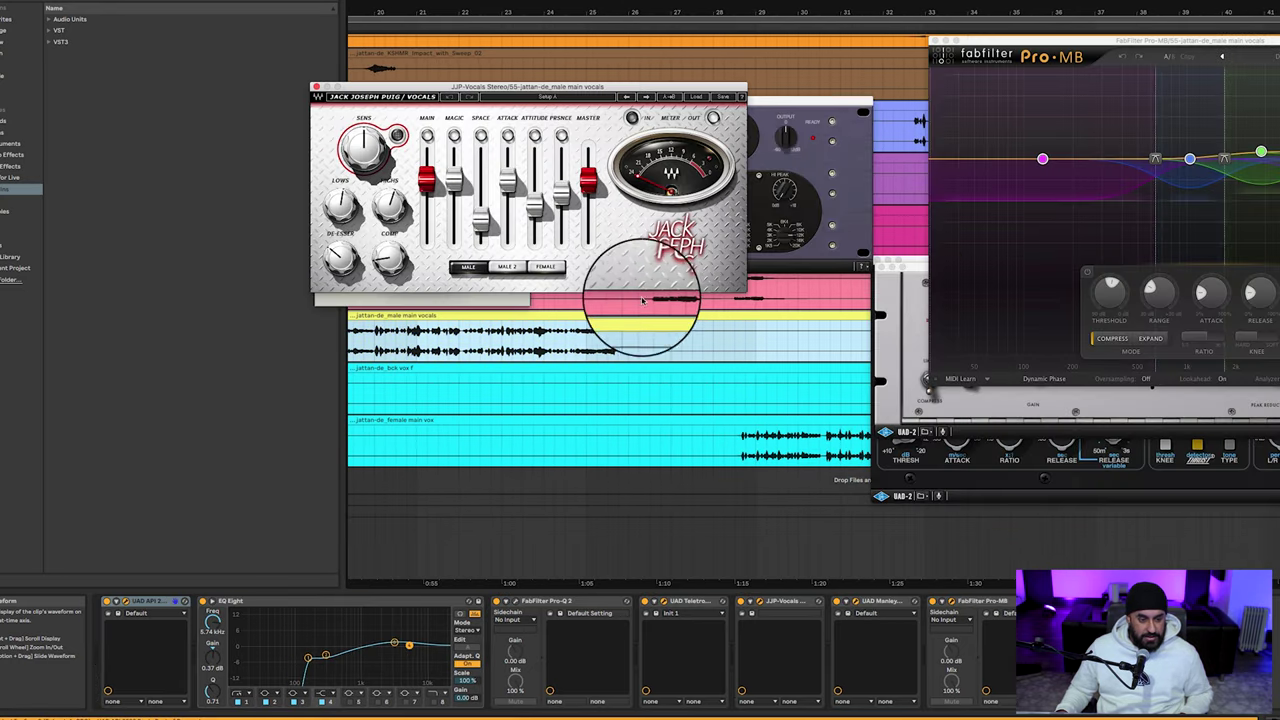
click(640, 295)
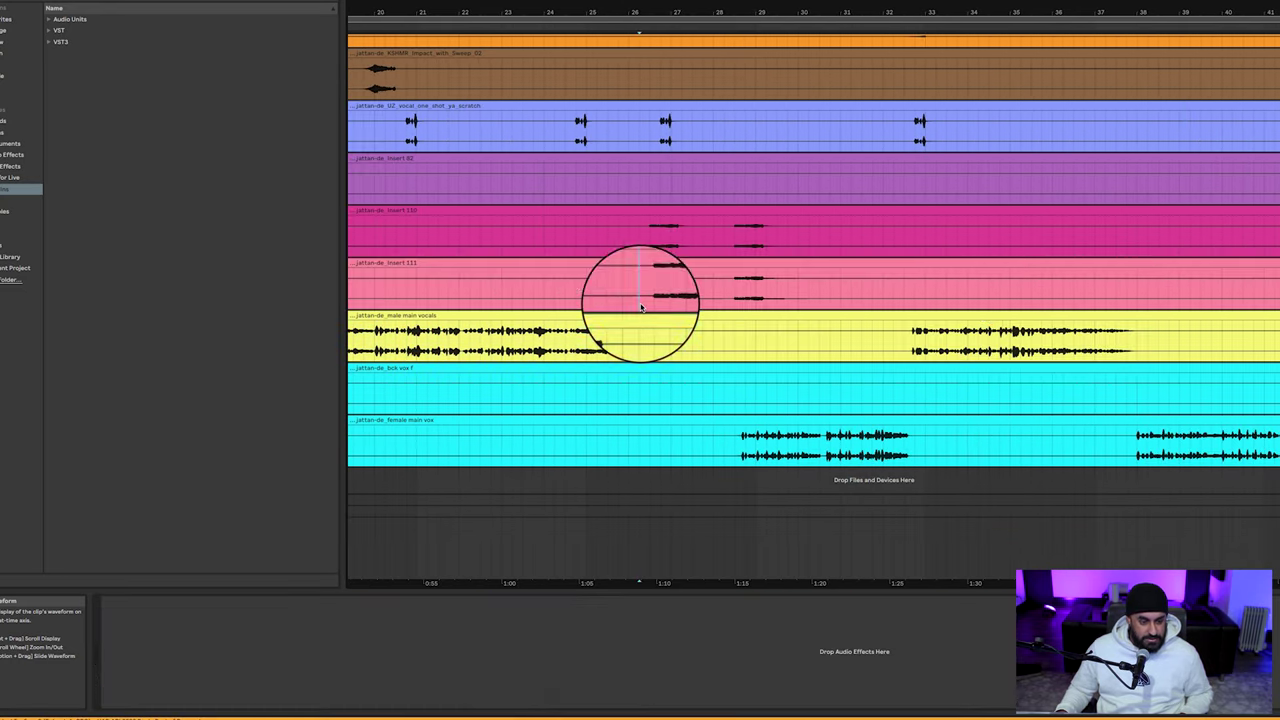
key(space)
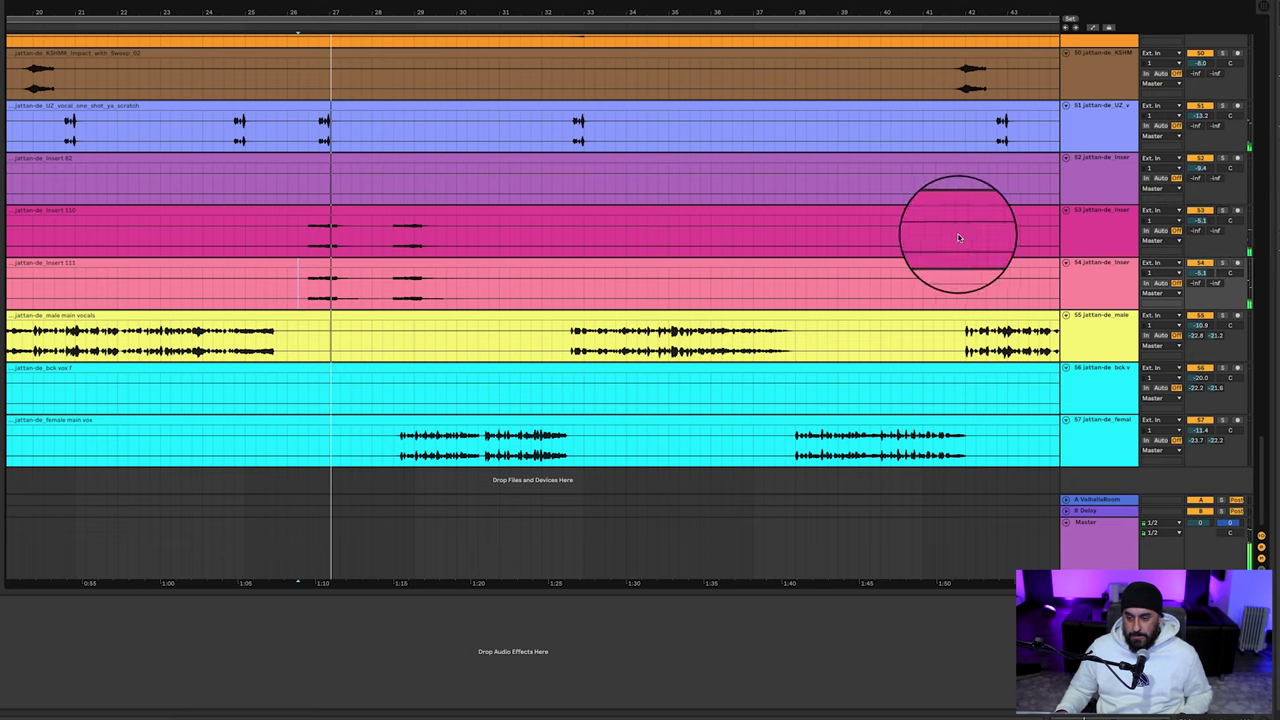
key(space)
Scroll to the Master track and show its mastering chain with the bx_XL V2 window
scroll(278, 245, down, 5)
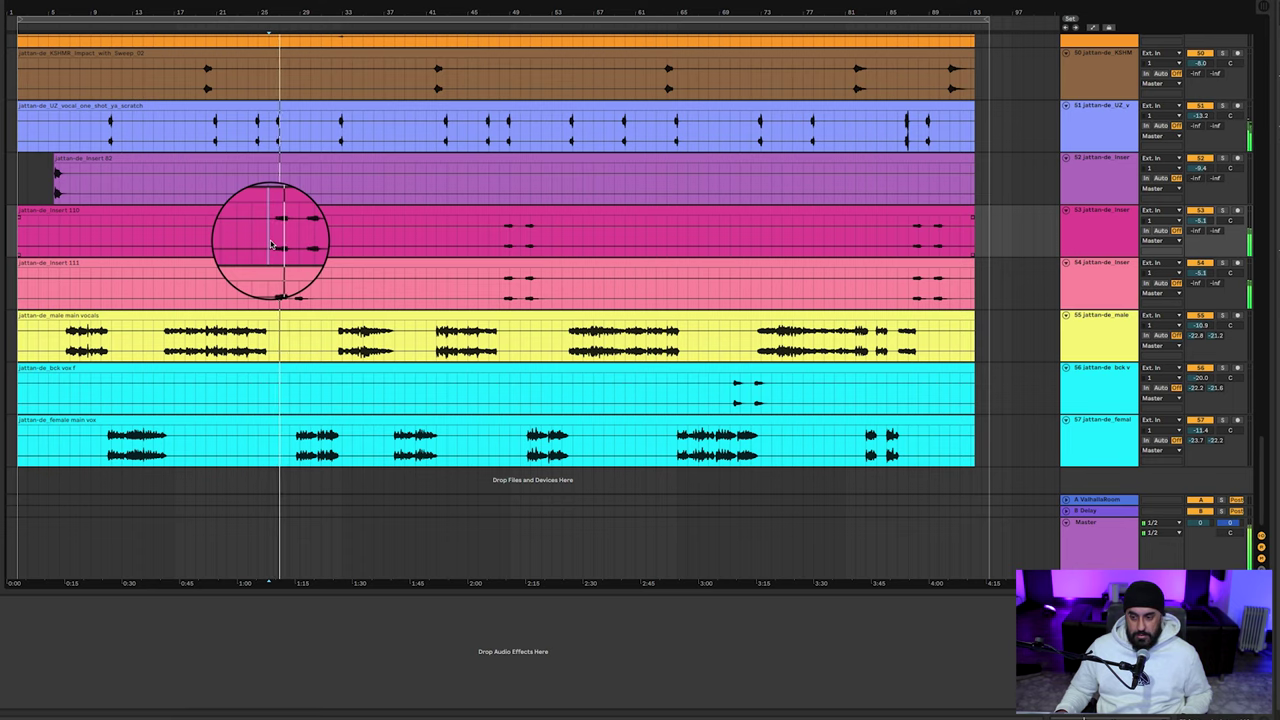
scroll(278, 245, up, 5)
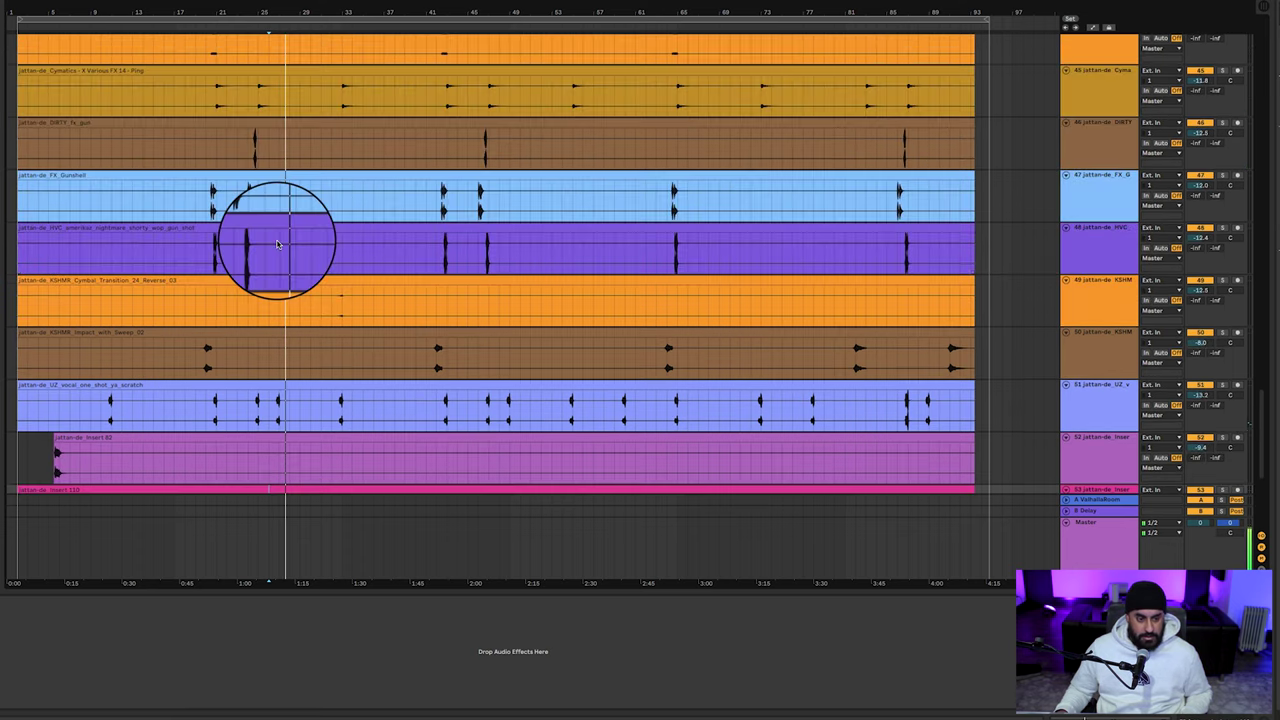
scroll(278, 245, up, 20)
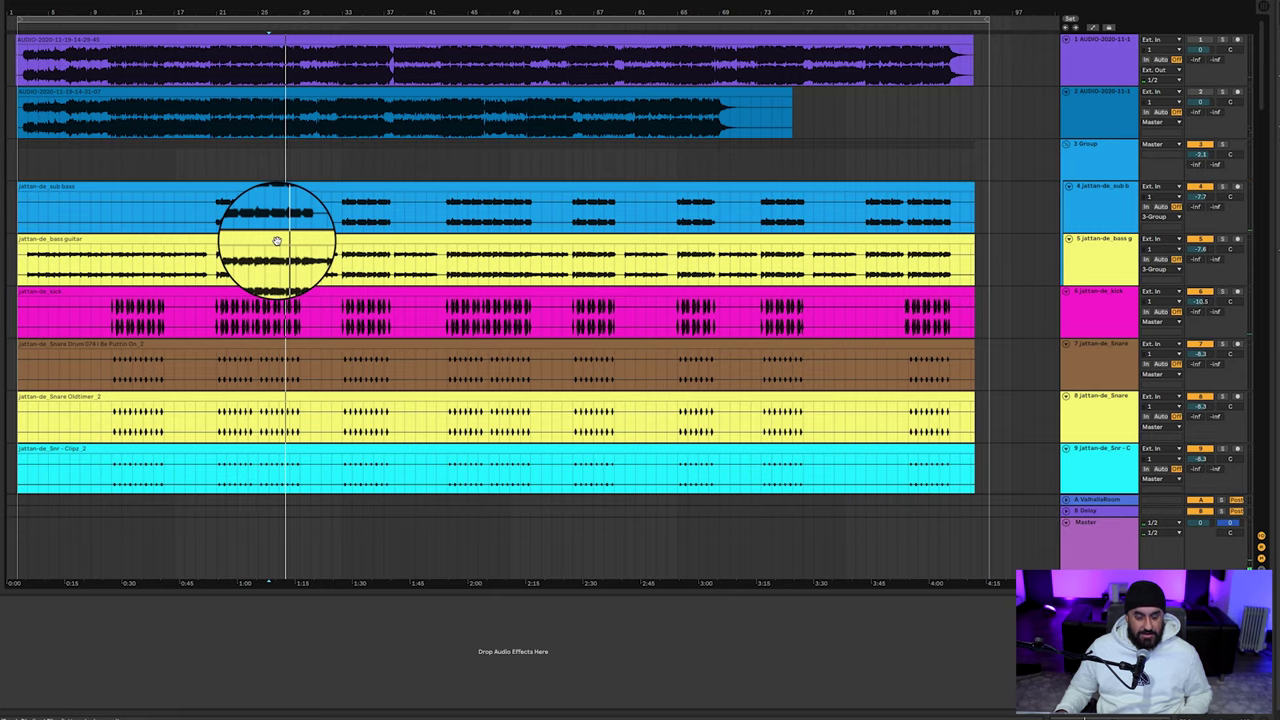
scroll(278, 245, down, 20)
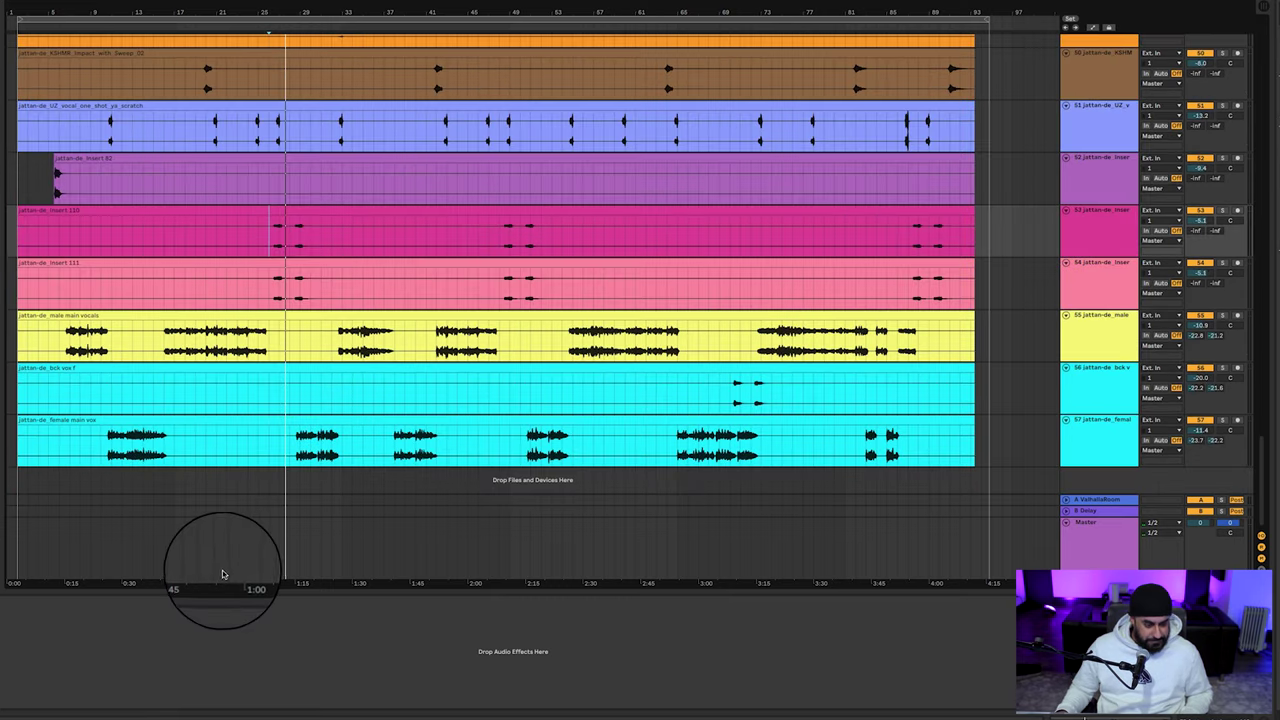
click(248, 543)
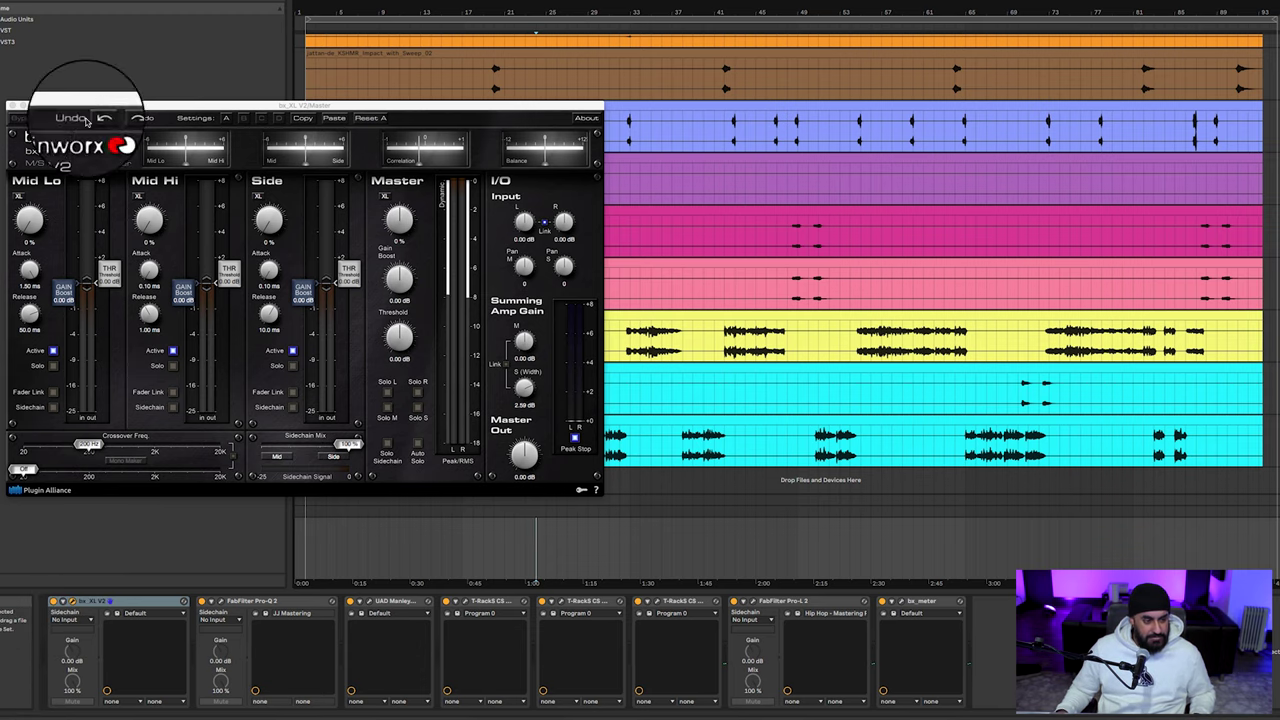
Close bx_XL V2, check the FabFilter Pro-Q 2, then bring up the UAD Manley Massive Passive EQ
click(13, 105)
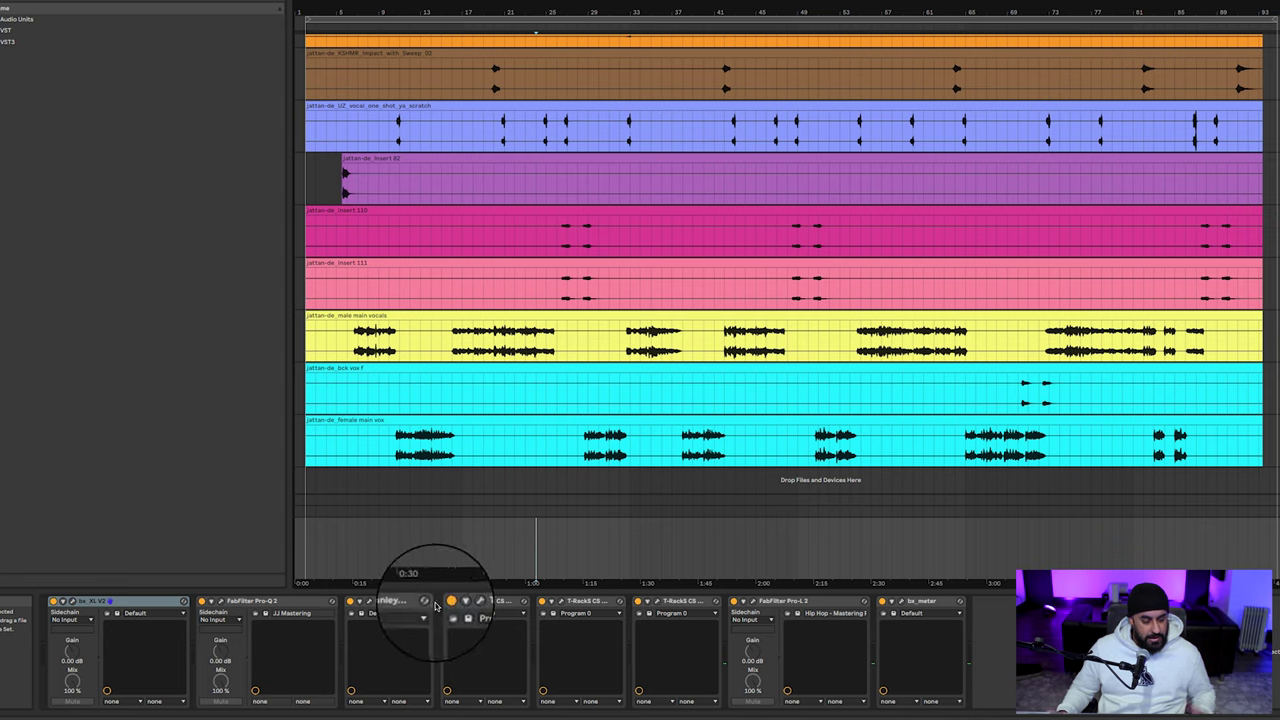
click(221, 604)
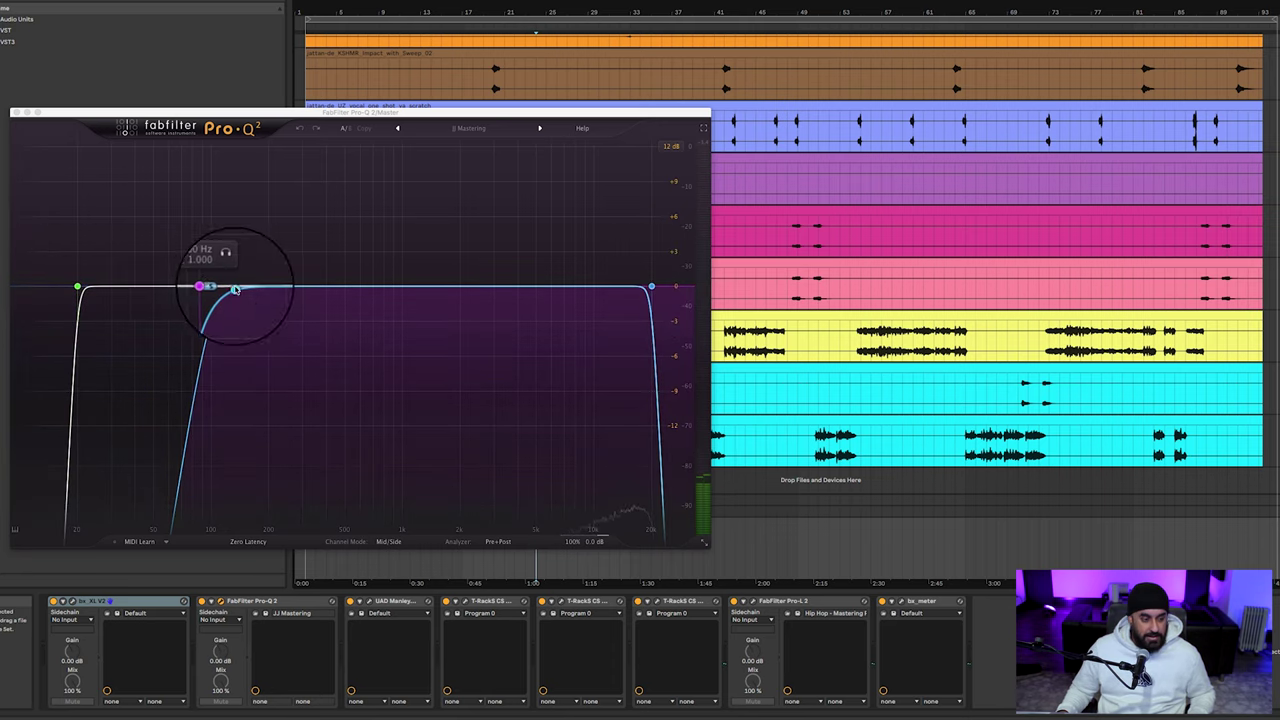
click(17, 112)
click(369, 601)
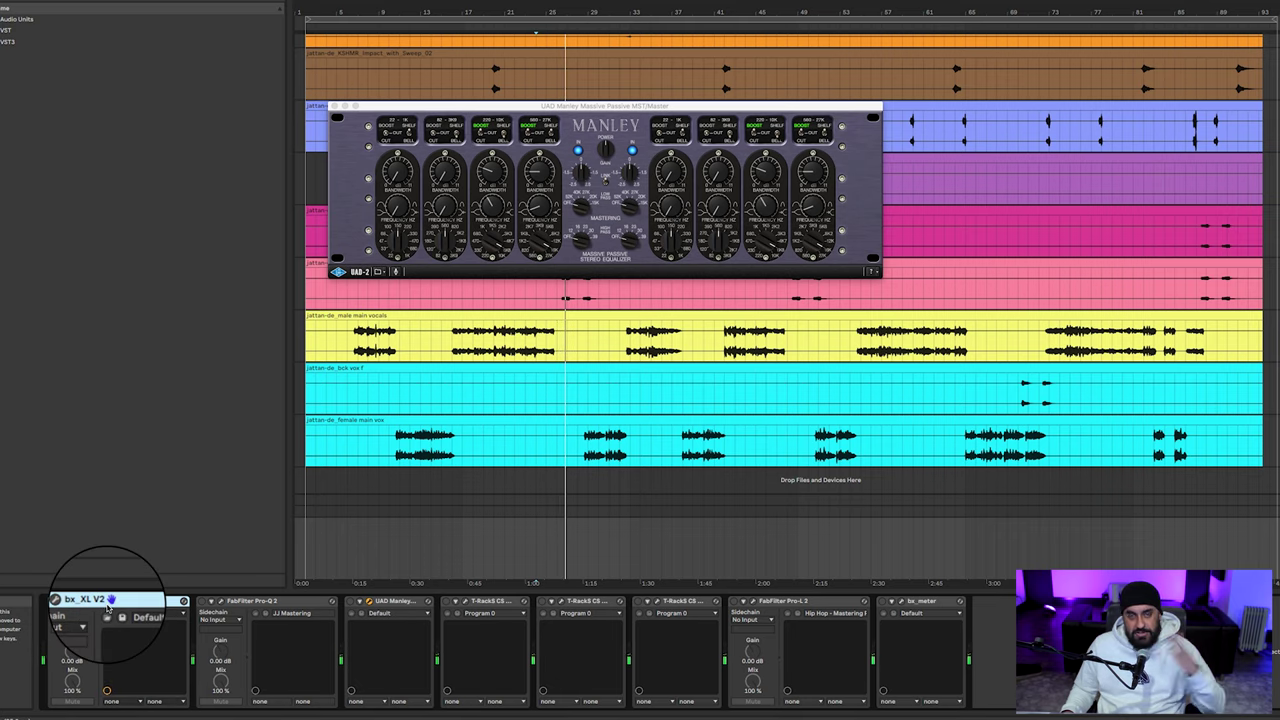
Play the song while bypassing and re-enabling the master's FabFilter Pro-Q 2 for comparison
click(220, 602)
key(space)
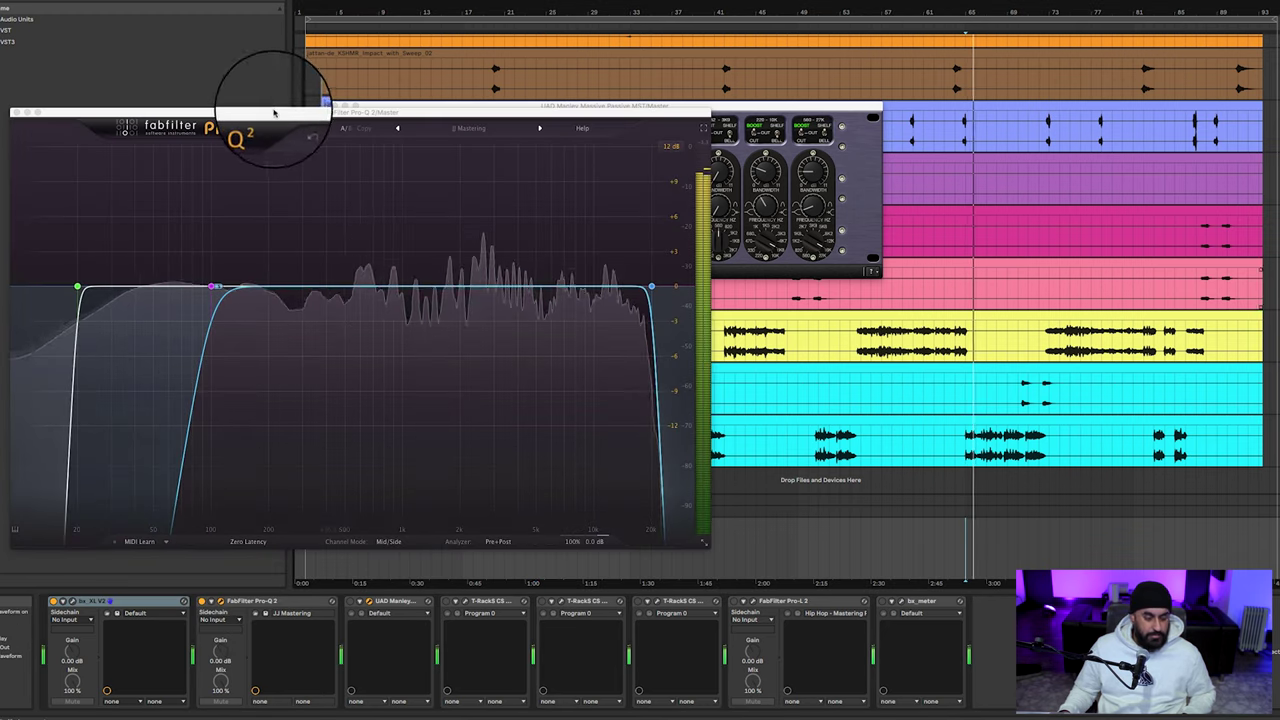
click(201, 603)
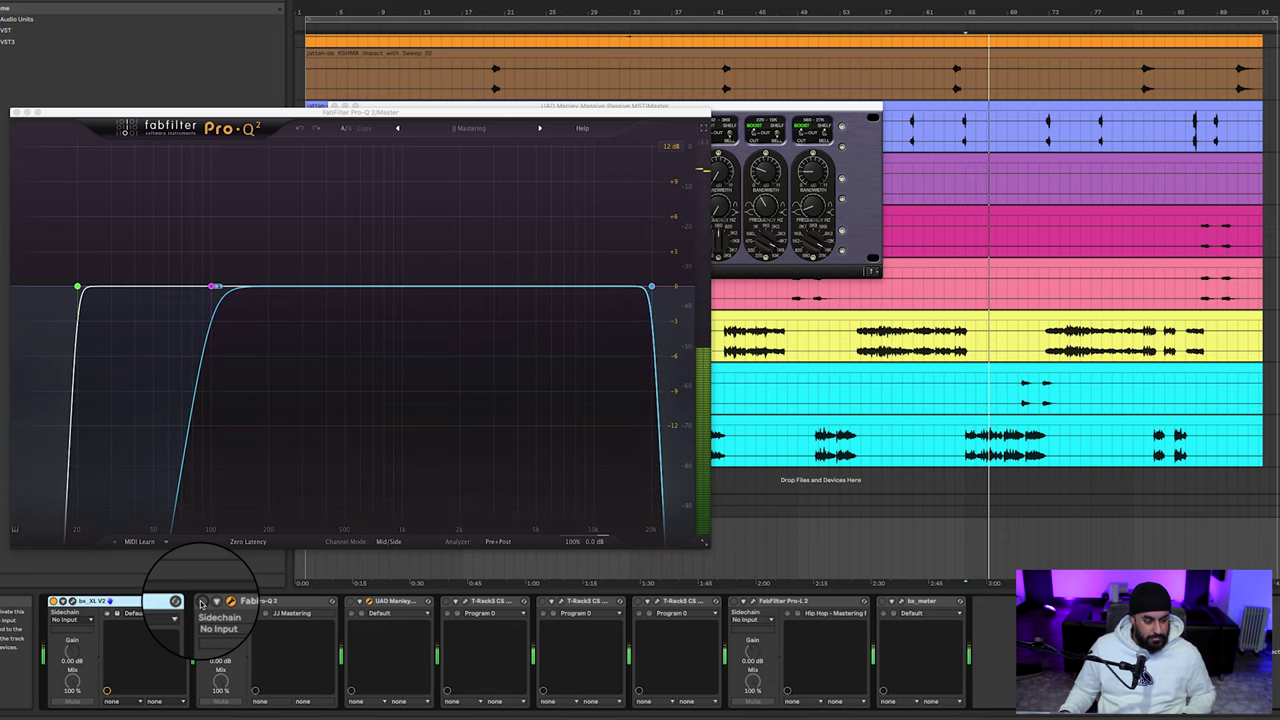
click(201, 603)
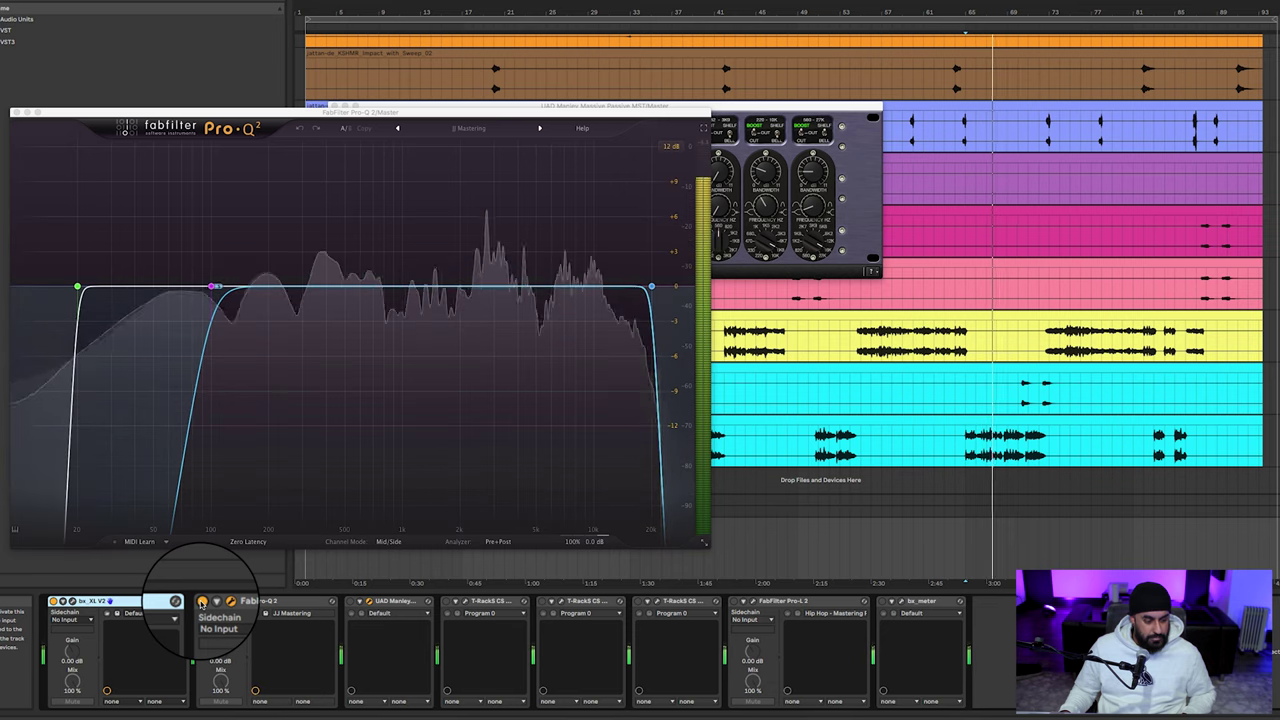
Compare the UAD Manley EQ off and on, close Pro-Q 2, and open T-RackS Master EQ 432
click(349, 601)
click(369, 601)
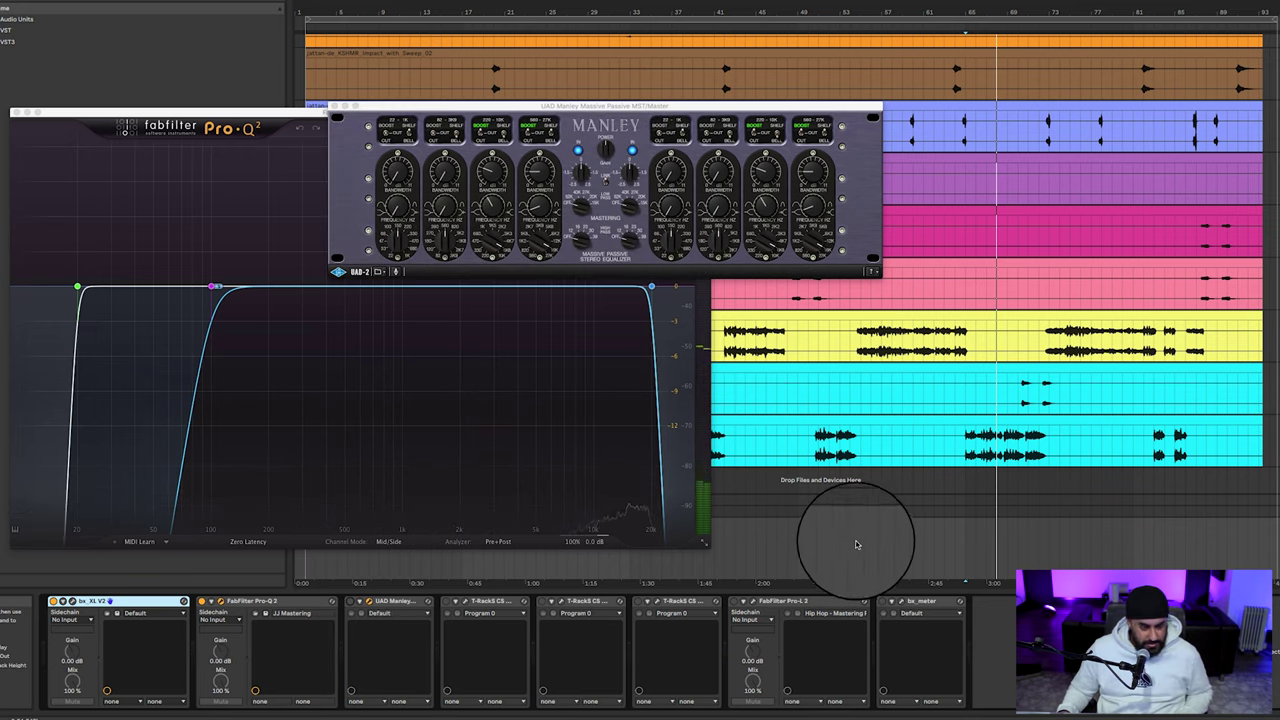
key(super+w)
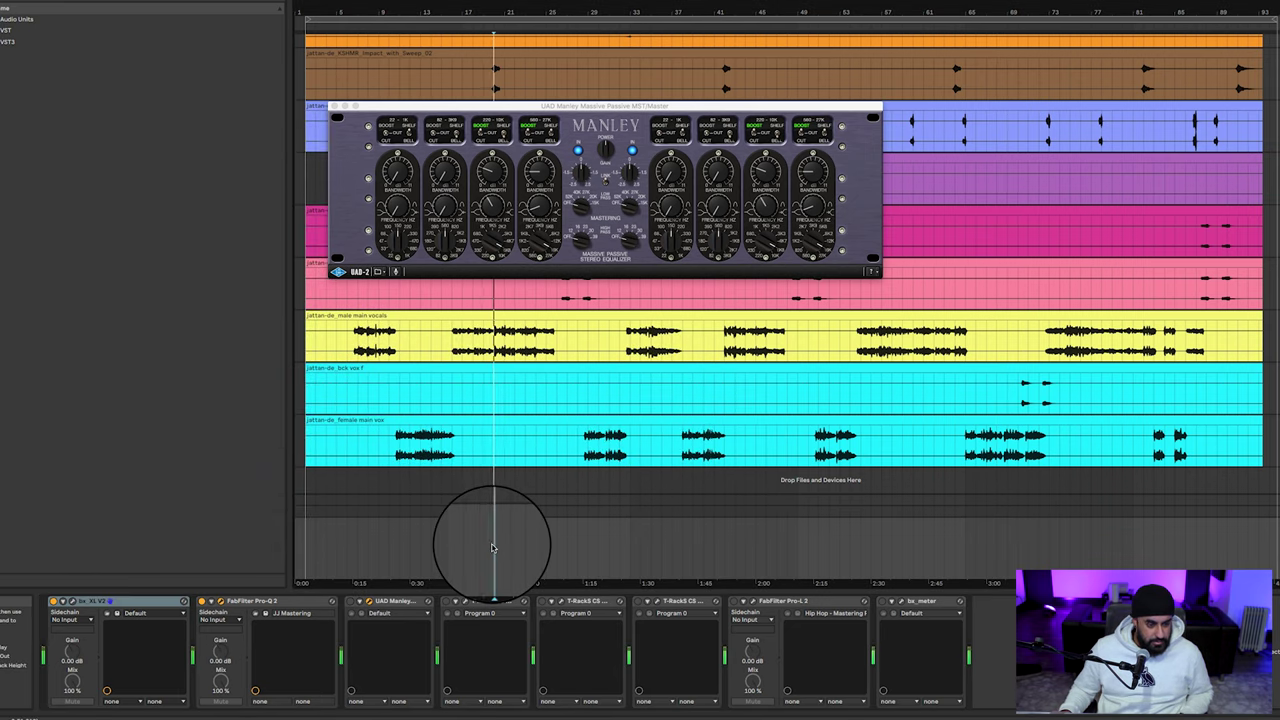
click(350, 601)
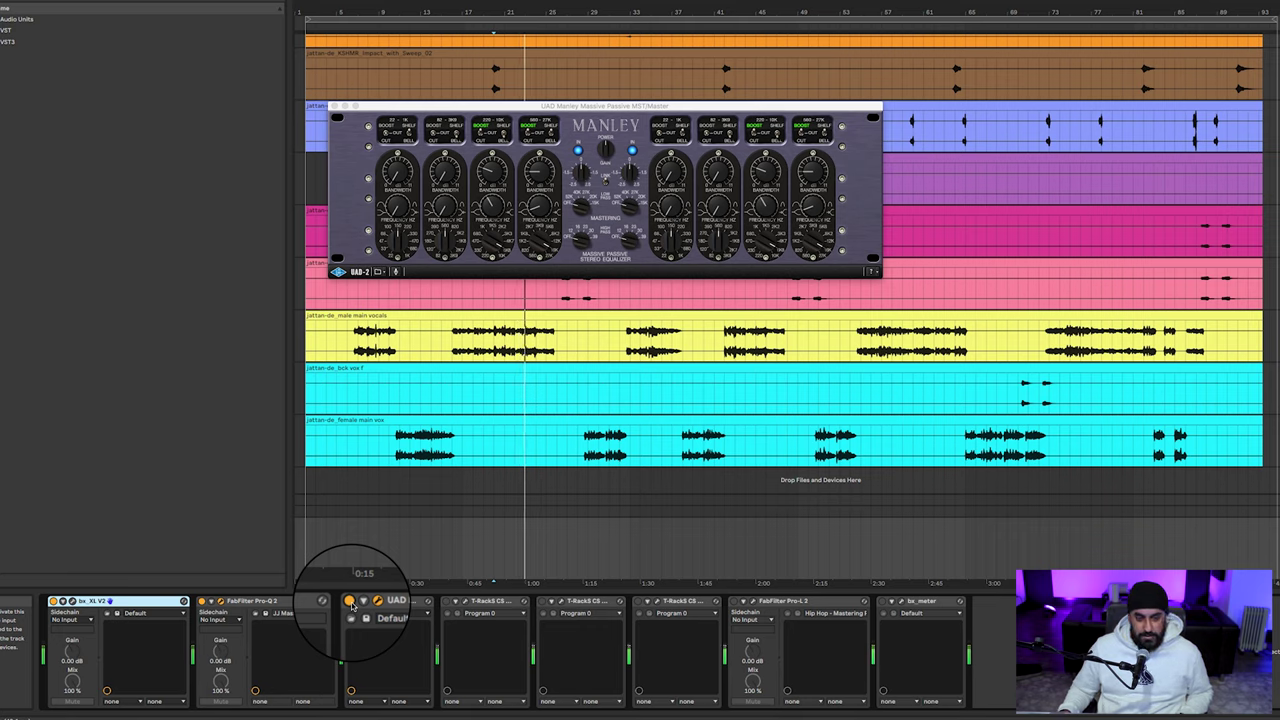
click(464, 601)
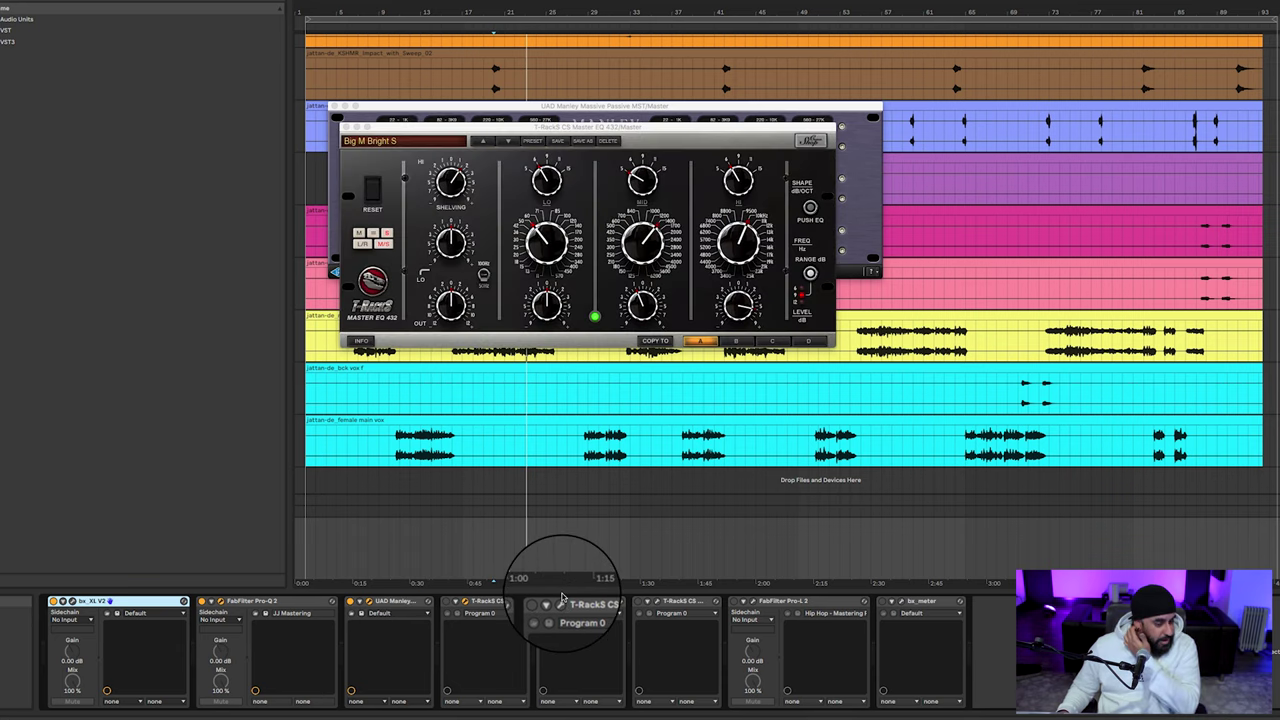
Move the T-RackS EQ window aside and play the master with the T-RackS EQ bypassed
drag(607, 128, 660, 86)
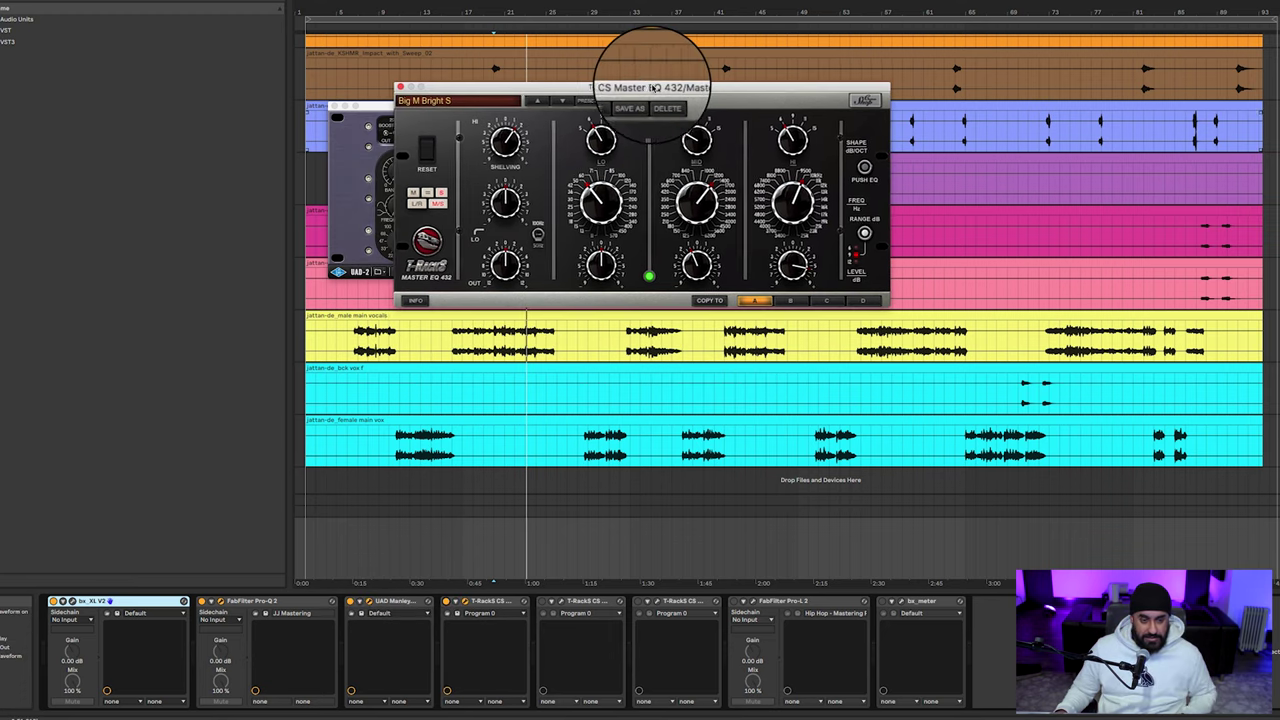
key(space)
click(447, 601)
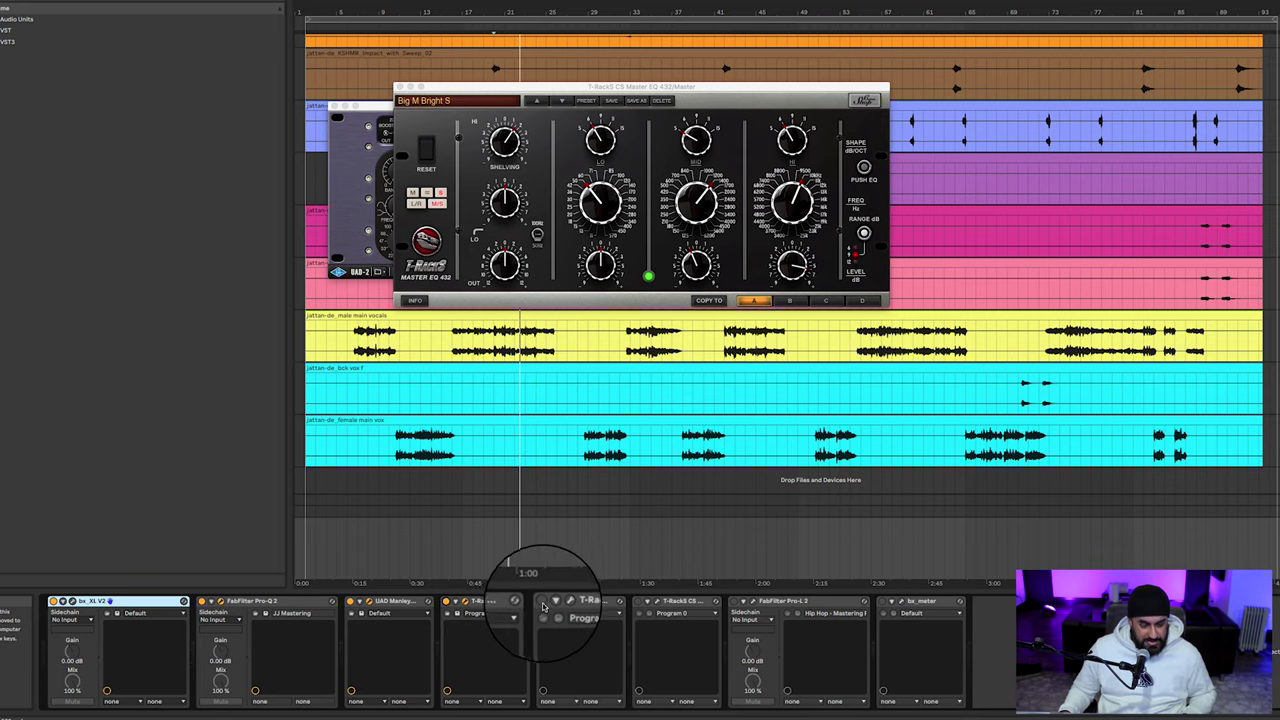
Open the T-RackS Quad Comp, replay from the start marker, and enable the Classic Clipper
click(562, 603)
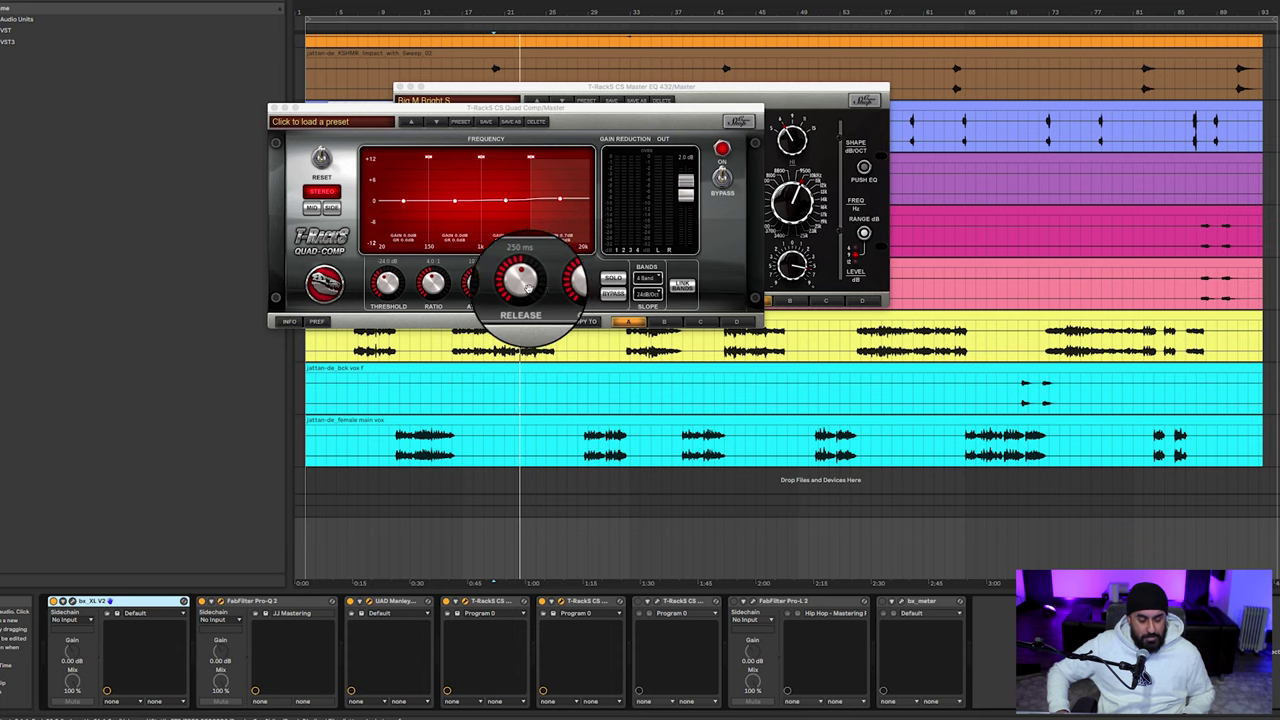
key(space)
key(space)
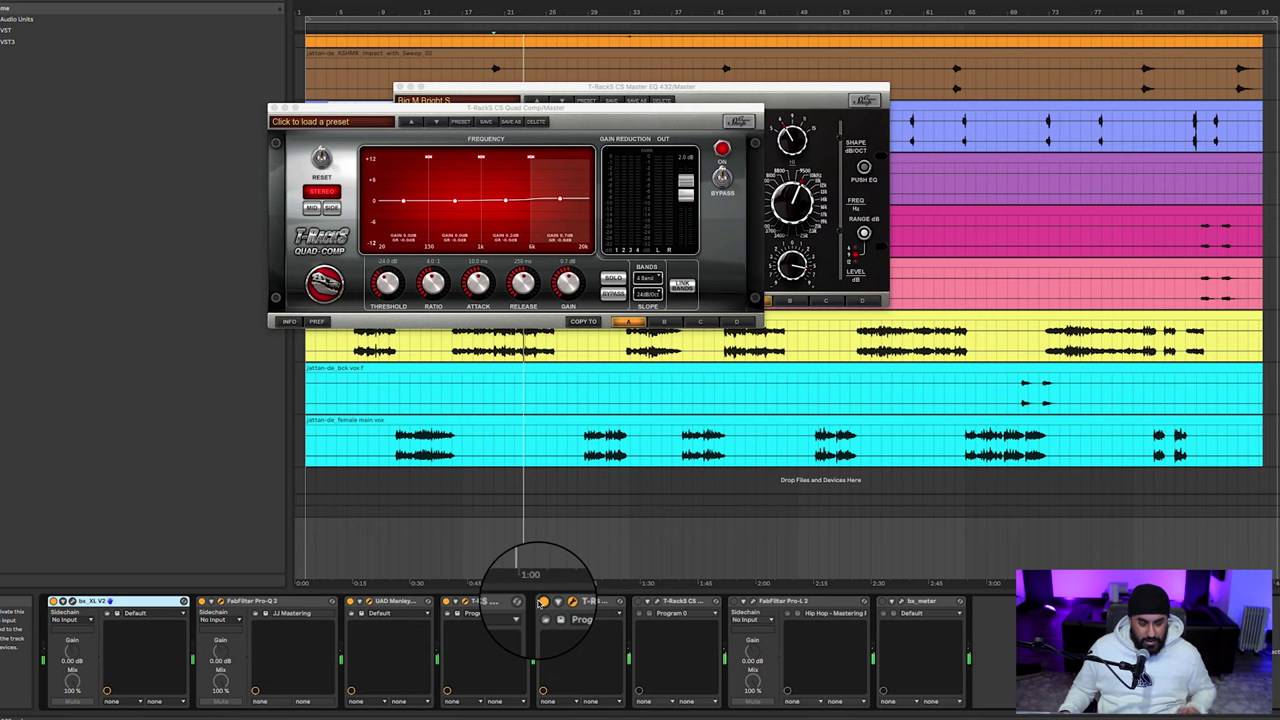
click(637, 601)
Open the Classic Clipper, Pro-L 2 and bx_meter windows during playback, placing bx_meter over T-RackS
click(656, 601)
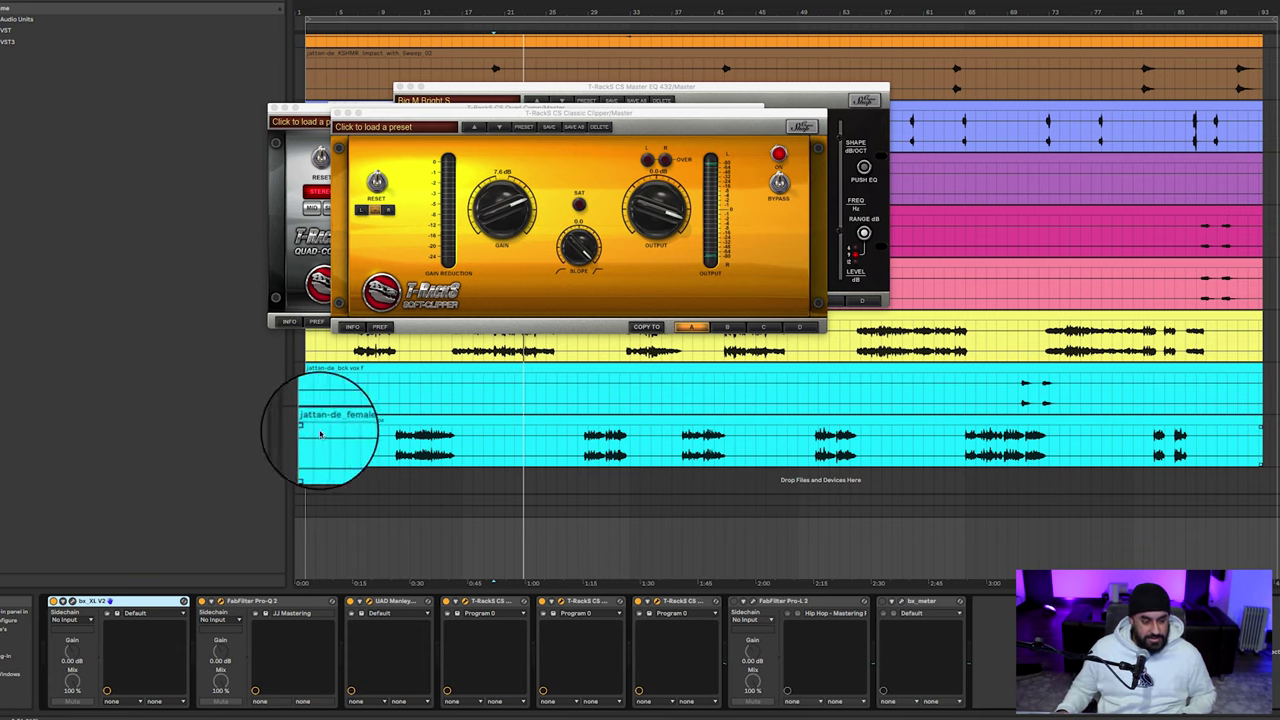
key(space)
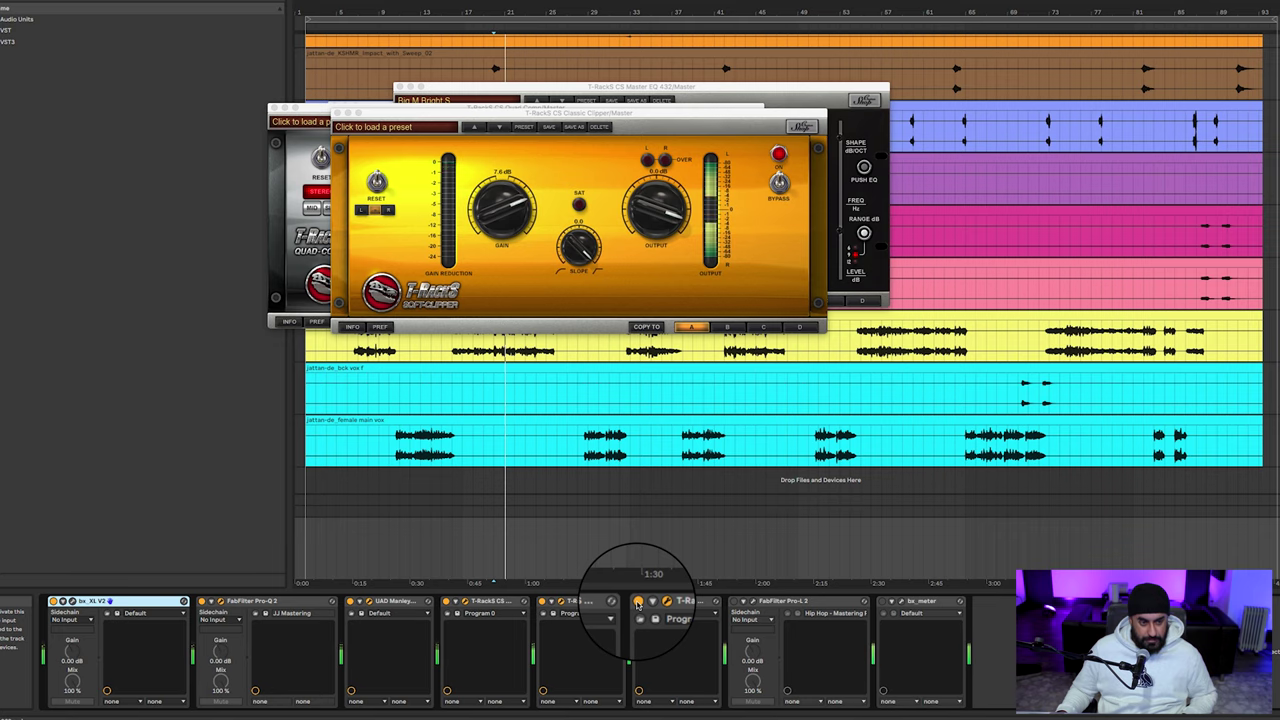
click(732, 602)
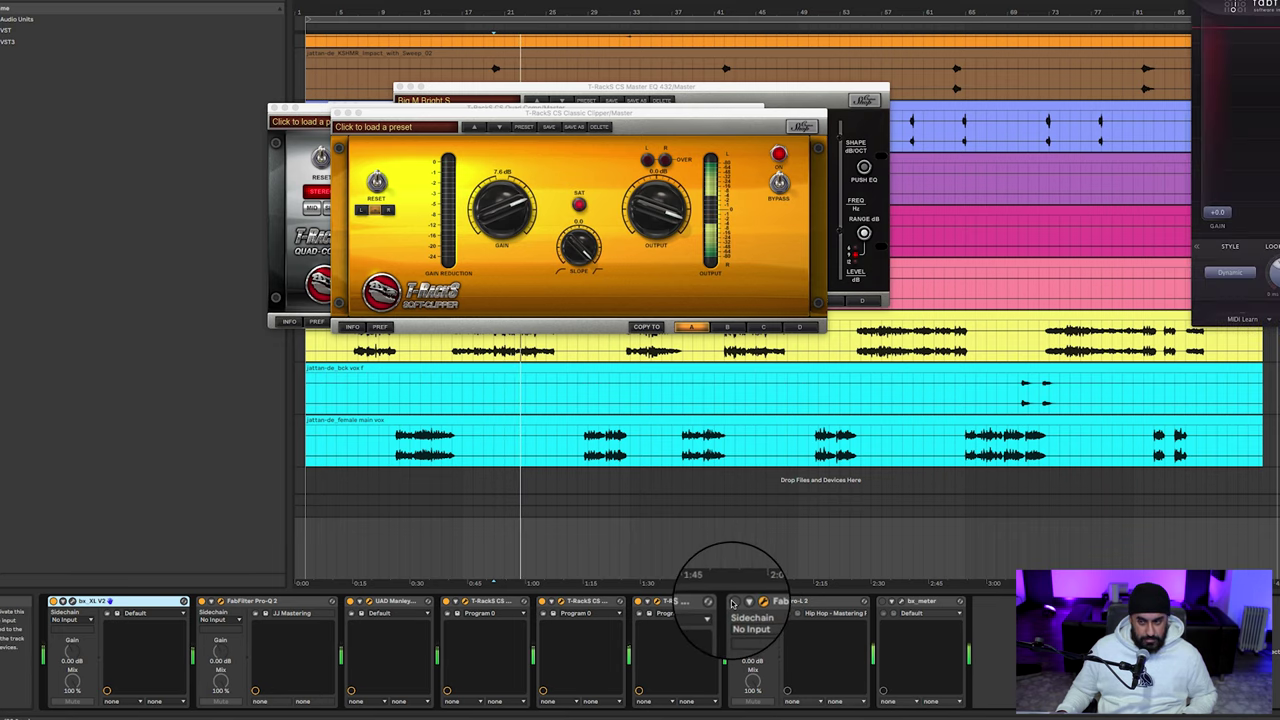
click(893, 601)
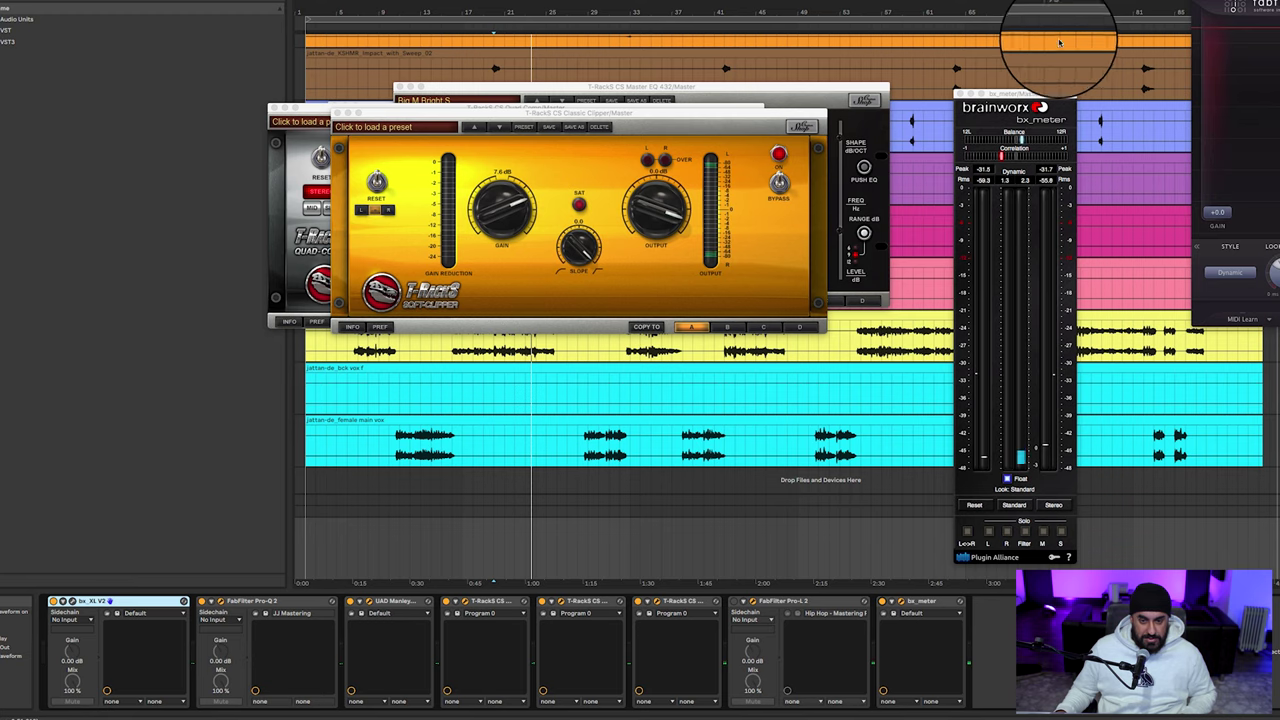
drag(1020, 95, 563, 101)
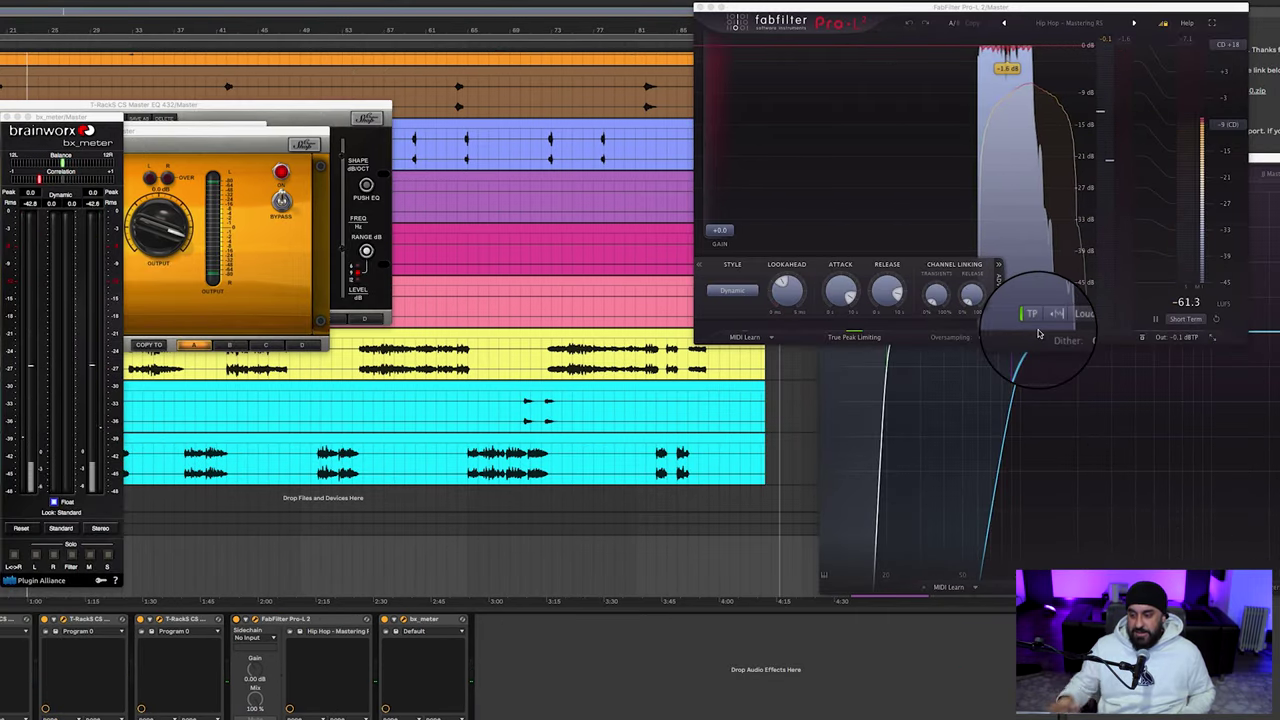
Collapse Pro-L 2's loudness panel and close bx_meter, Classic Clipper, Quad Comp and Master EQ 432
click(1040, 330)
mouse_move(1172, 316)
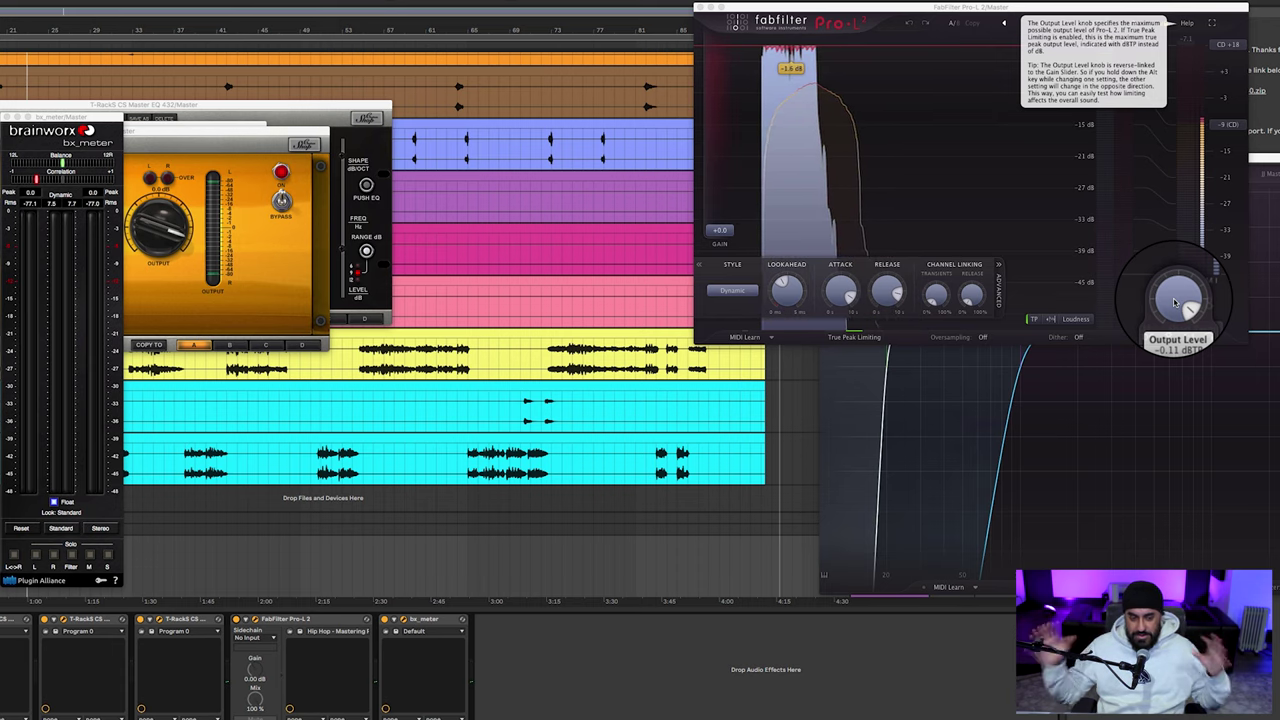
click(6, 115)
key(super+w)
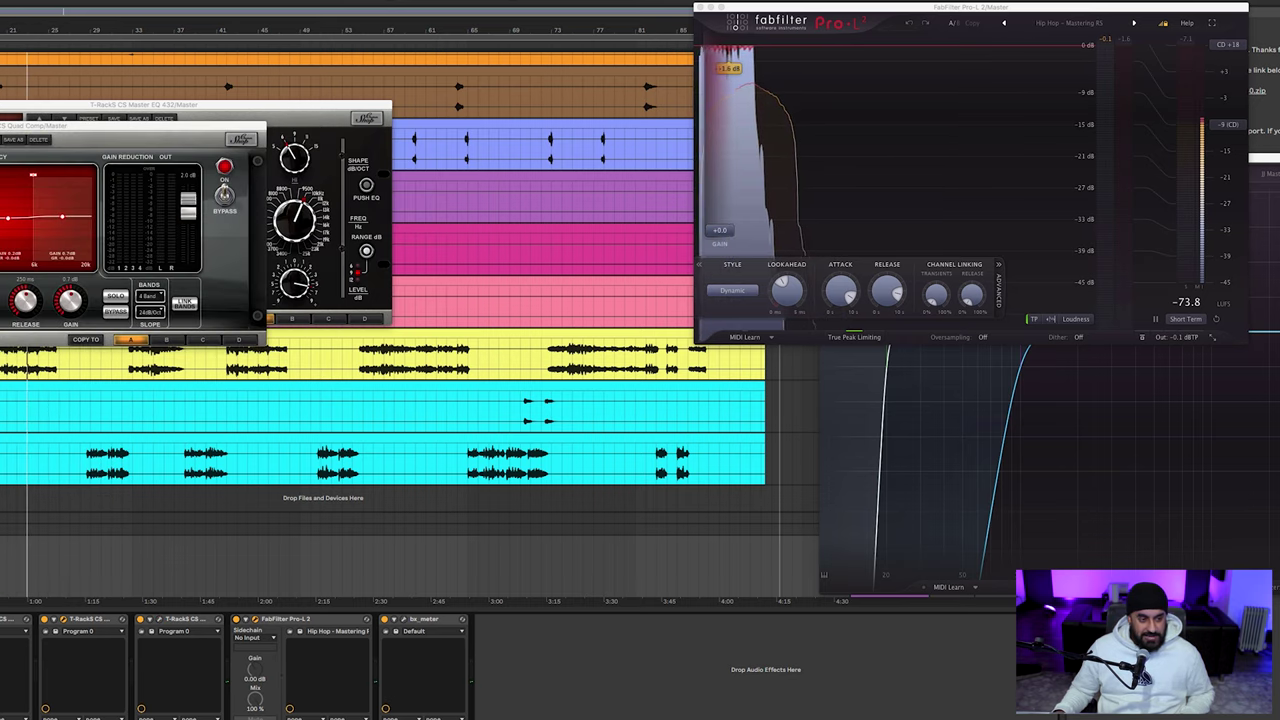
key(super+w)
key(super+w)
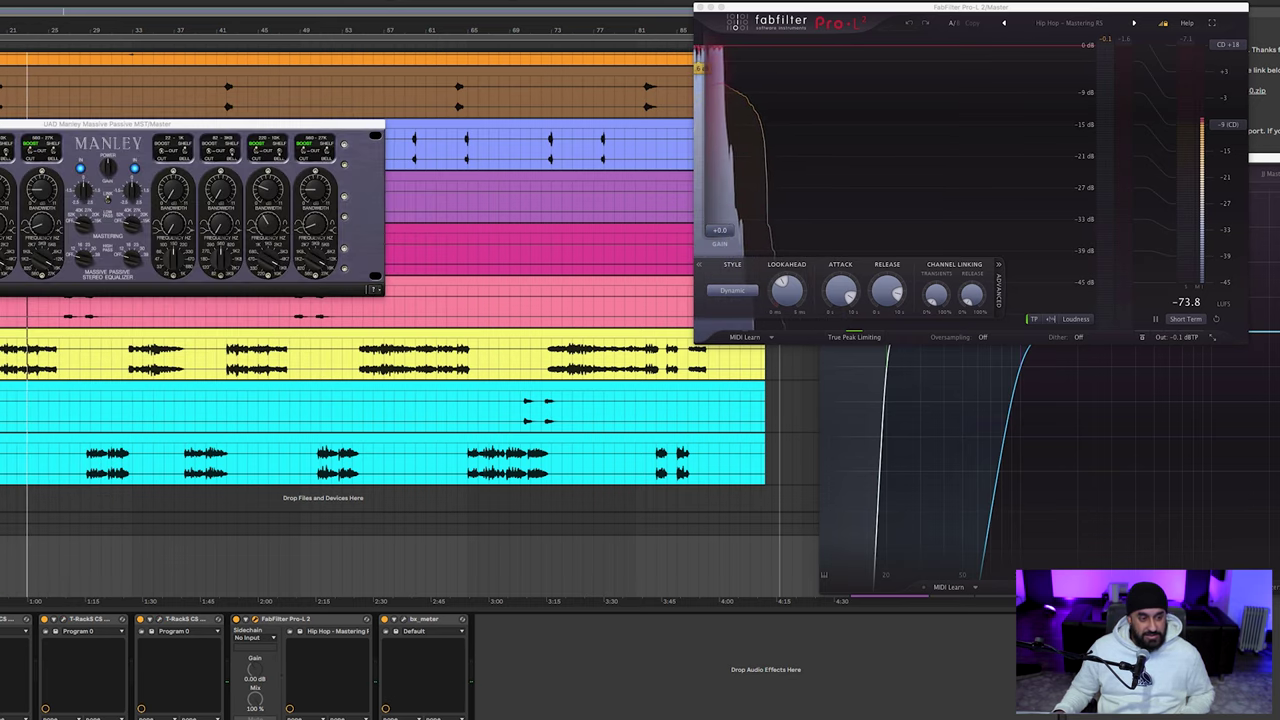
key(super+w)
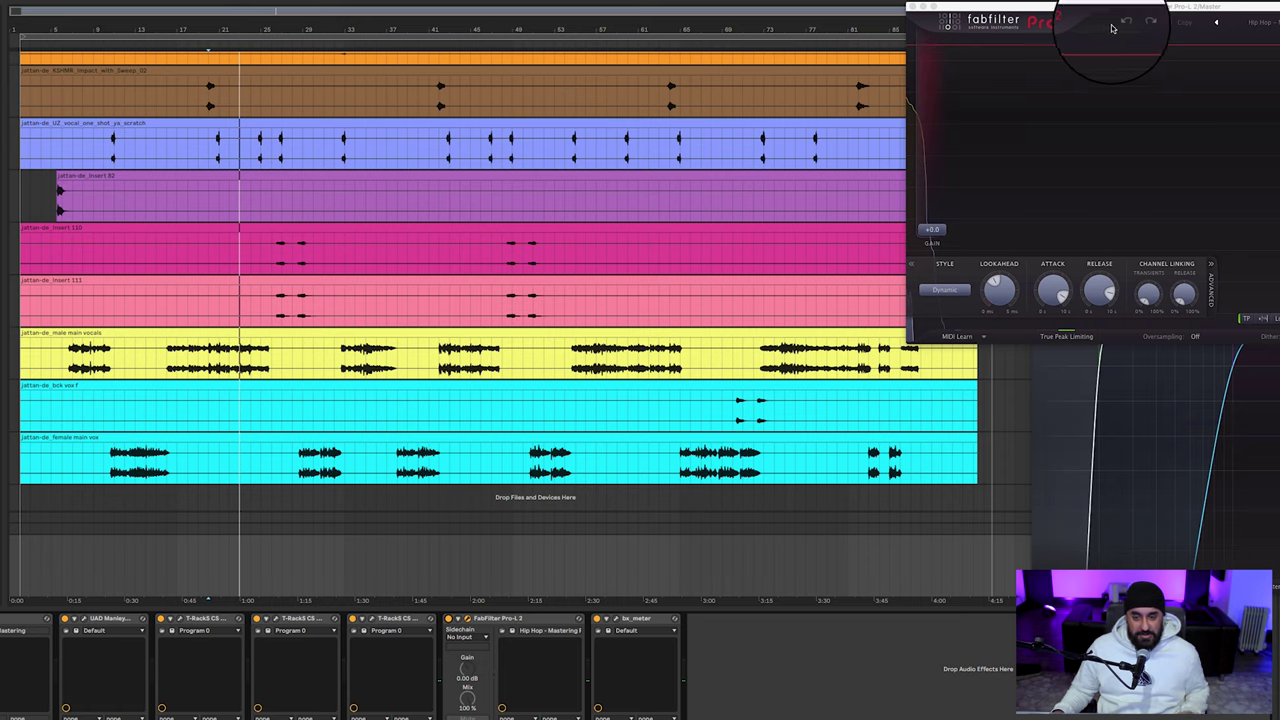
Close the Pro-L 2 and Pro-Q 2 windows and select the Group track's empty effects chain
click(912, 8)
click(1032, 148)
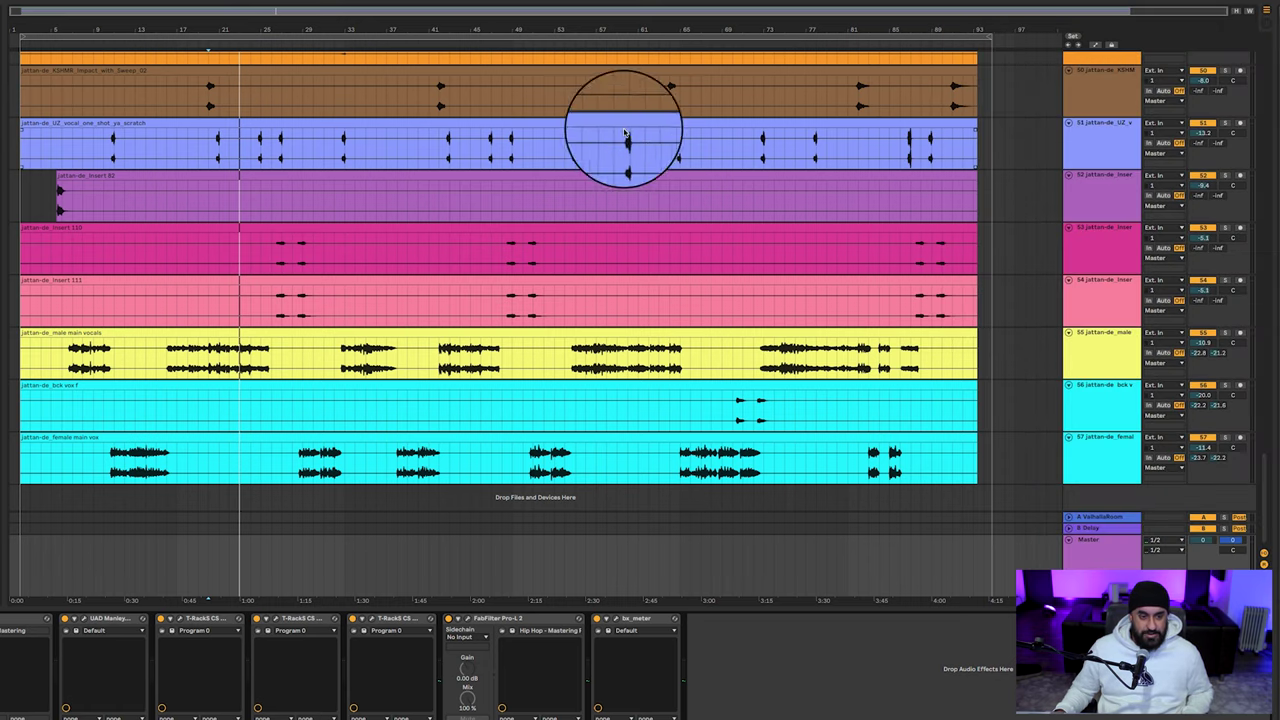
scroll(600, 135, down, 5)
scroll(555, 140, up, 12)
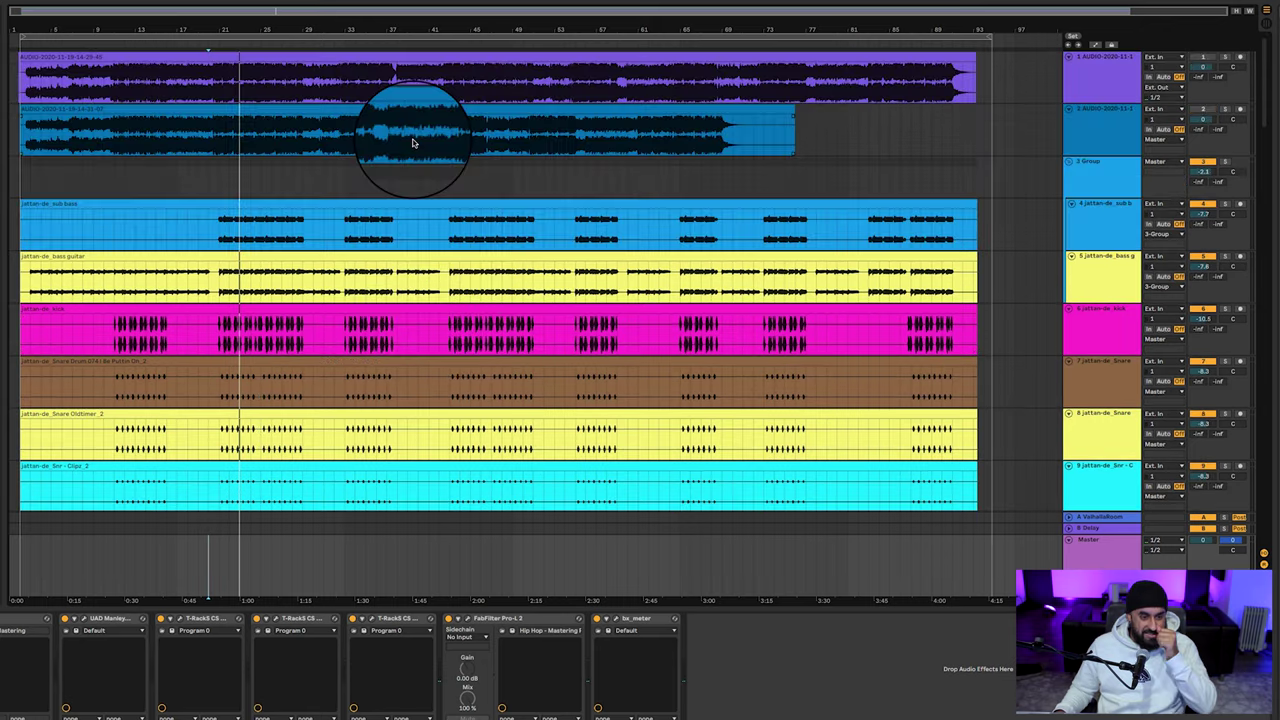
click(366, 173)
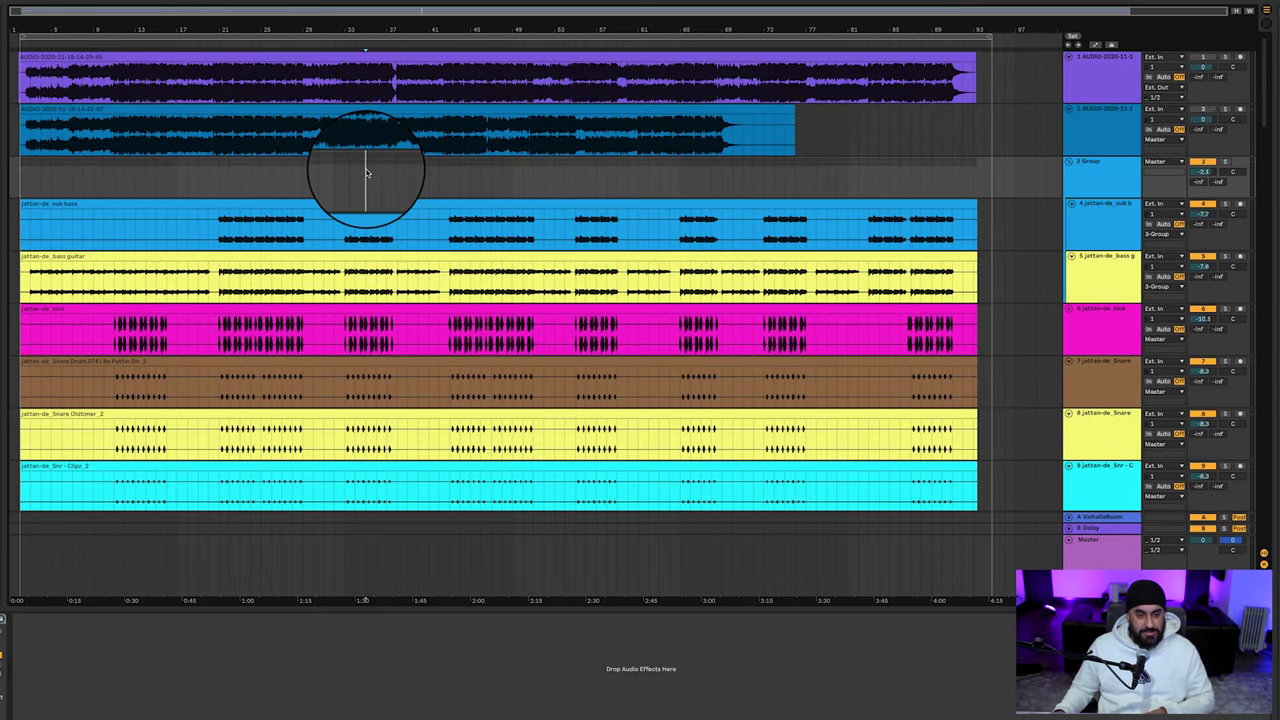